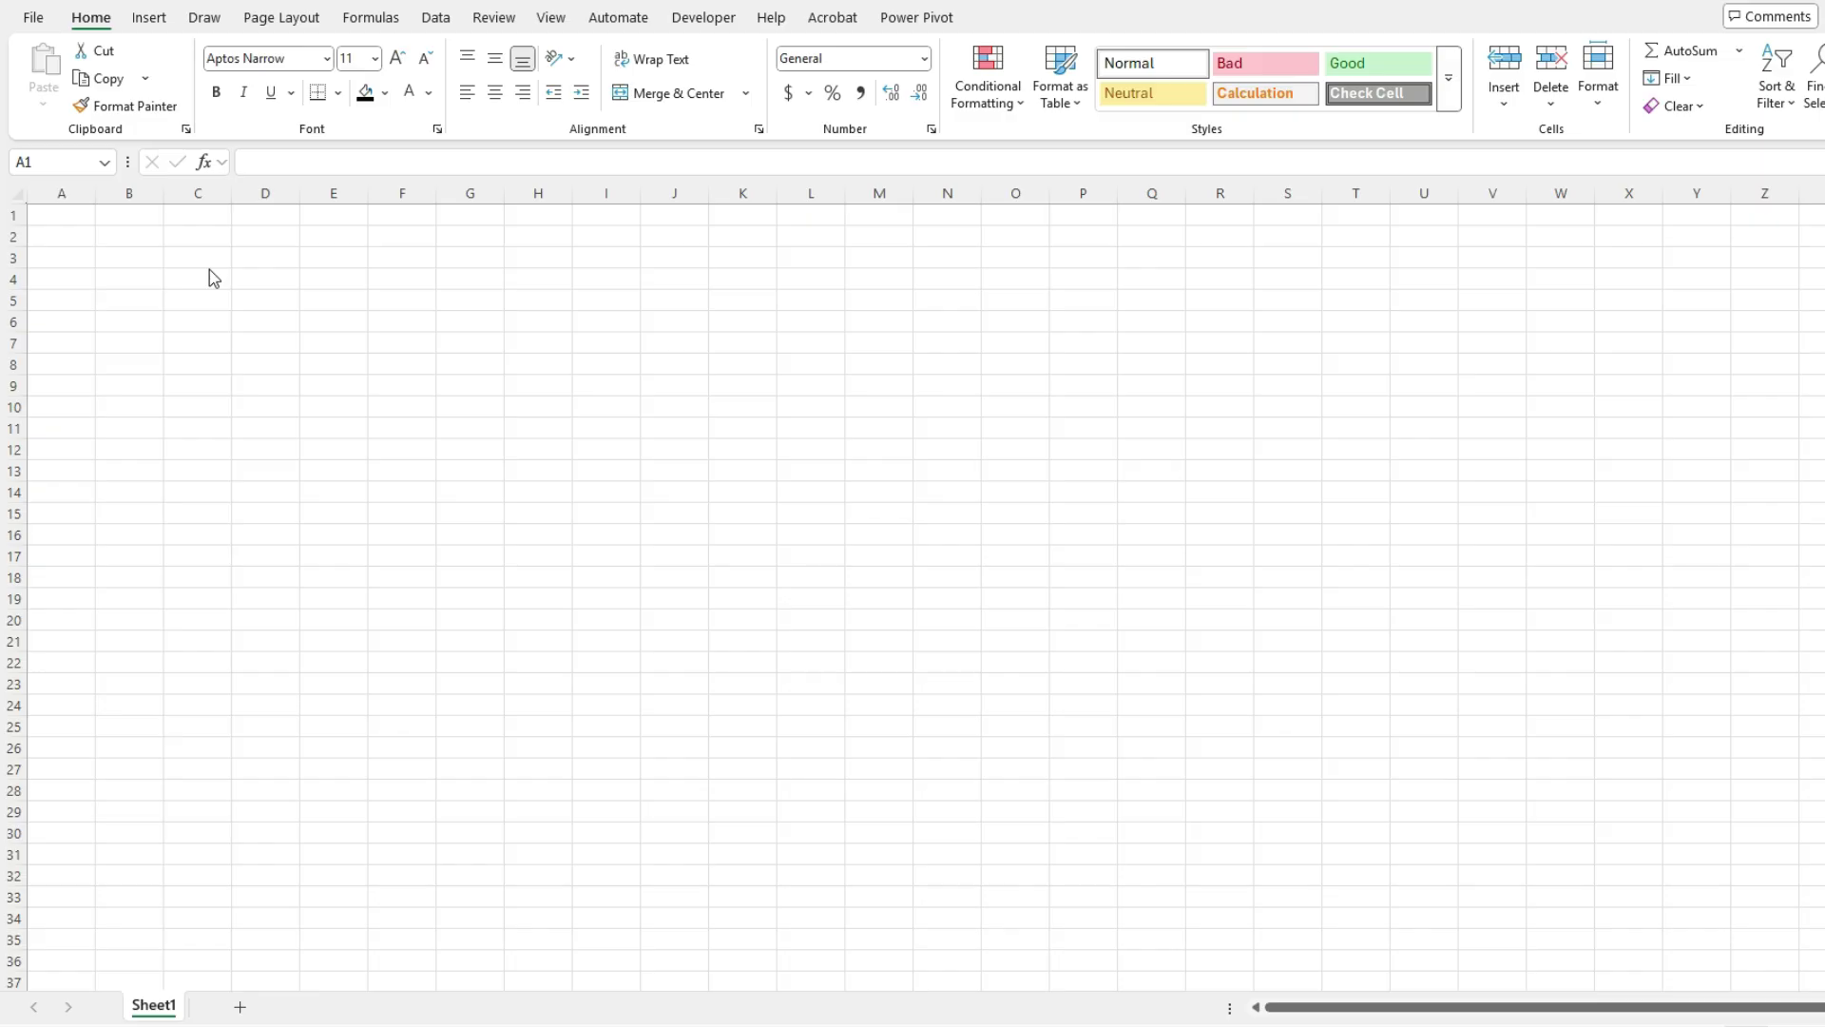
Leave the blank worksheet for the File backstage view
click(33, 17)
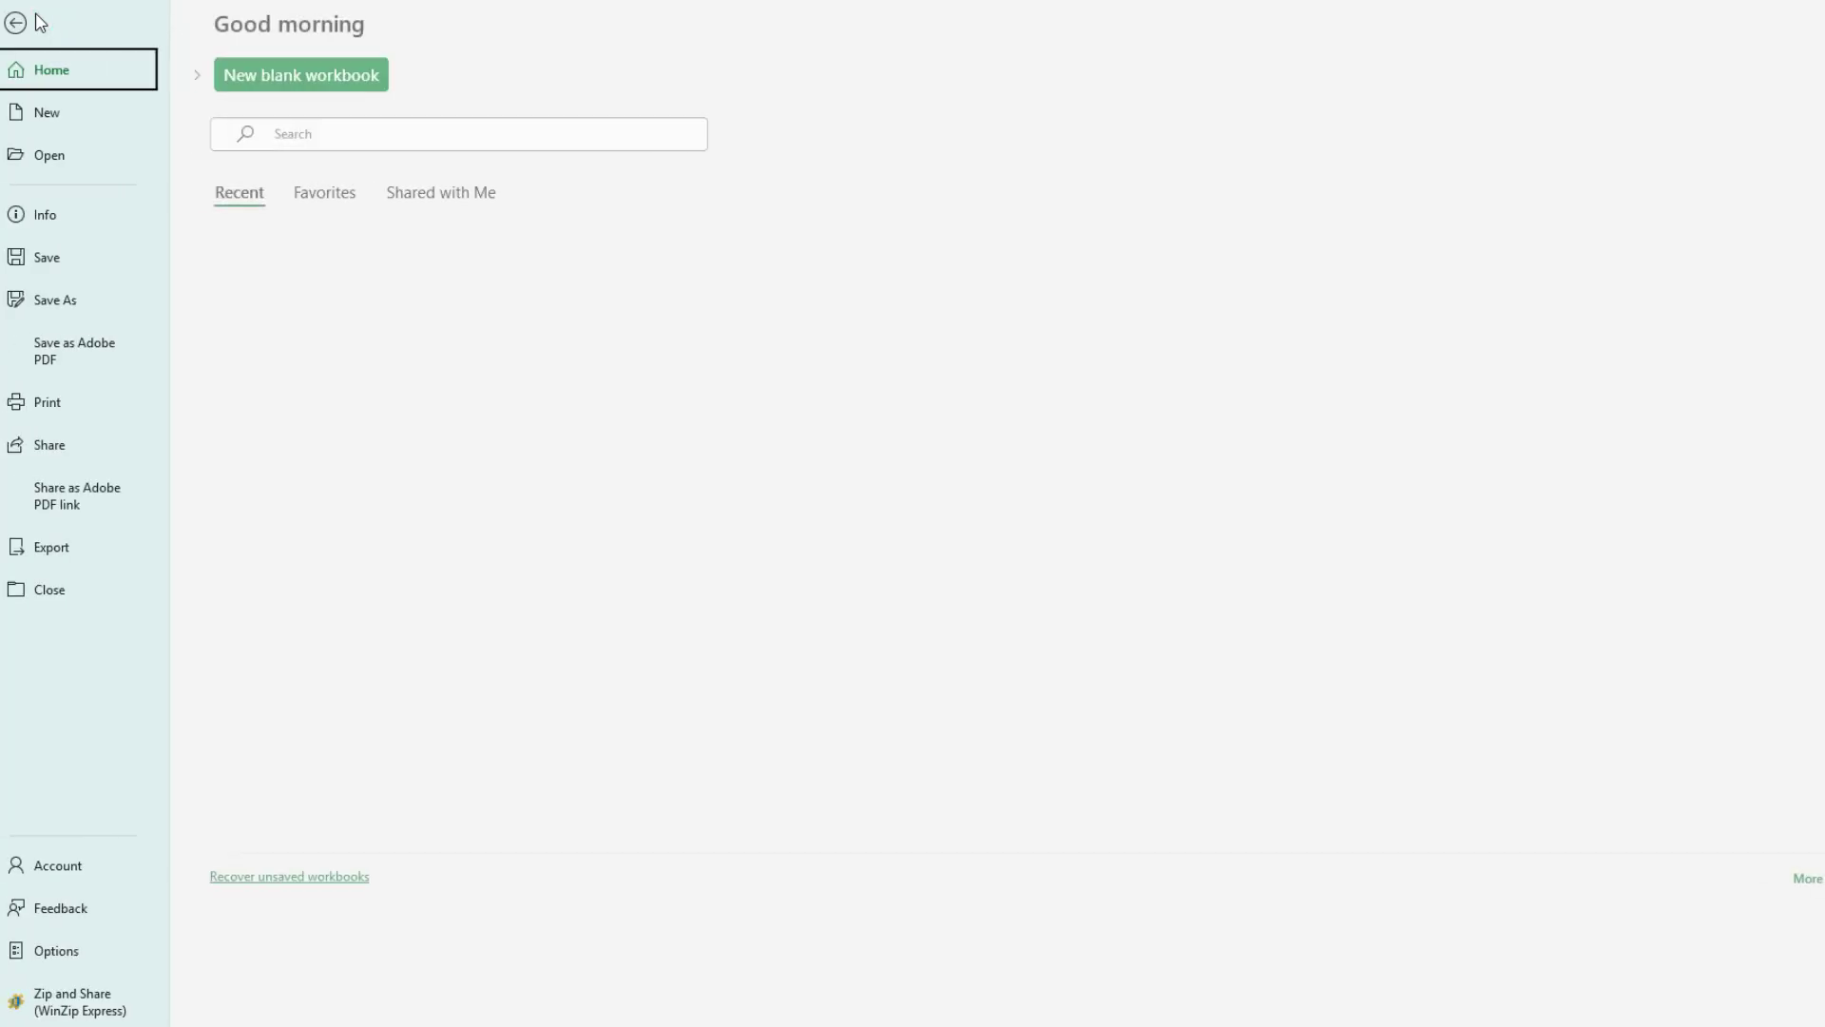
Create a new workbook from the Any year one-month calendar template under Calendars
click(87, 119)
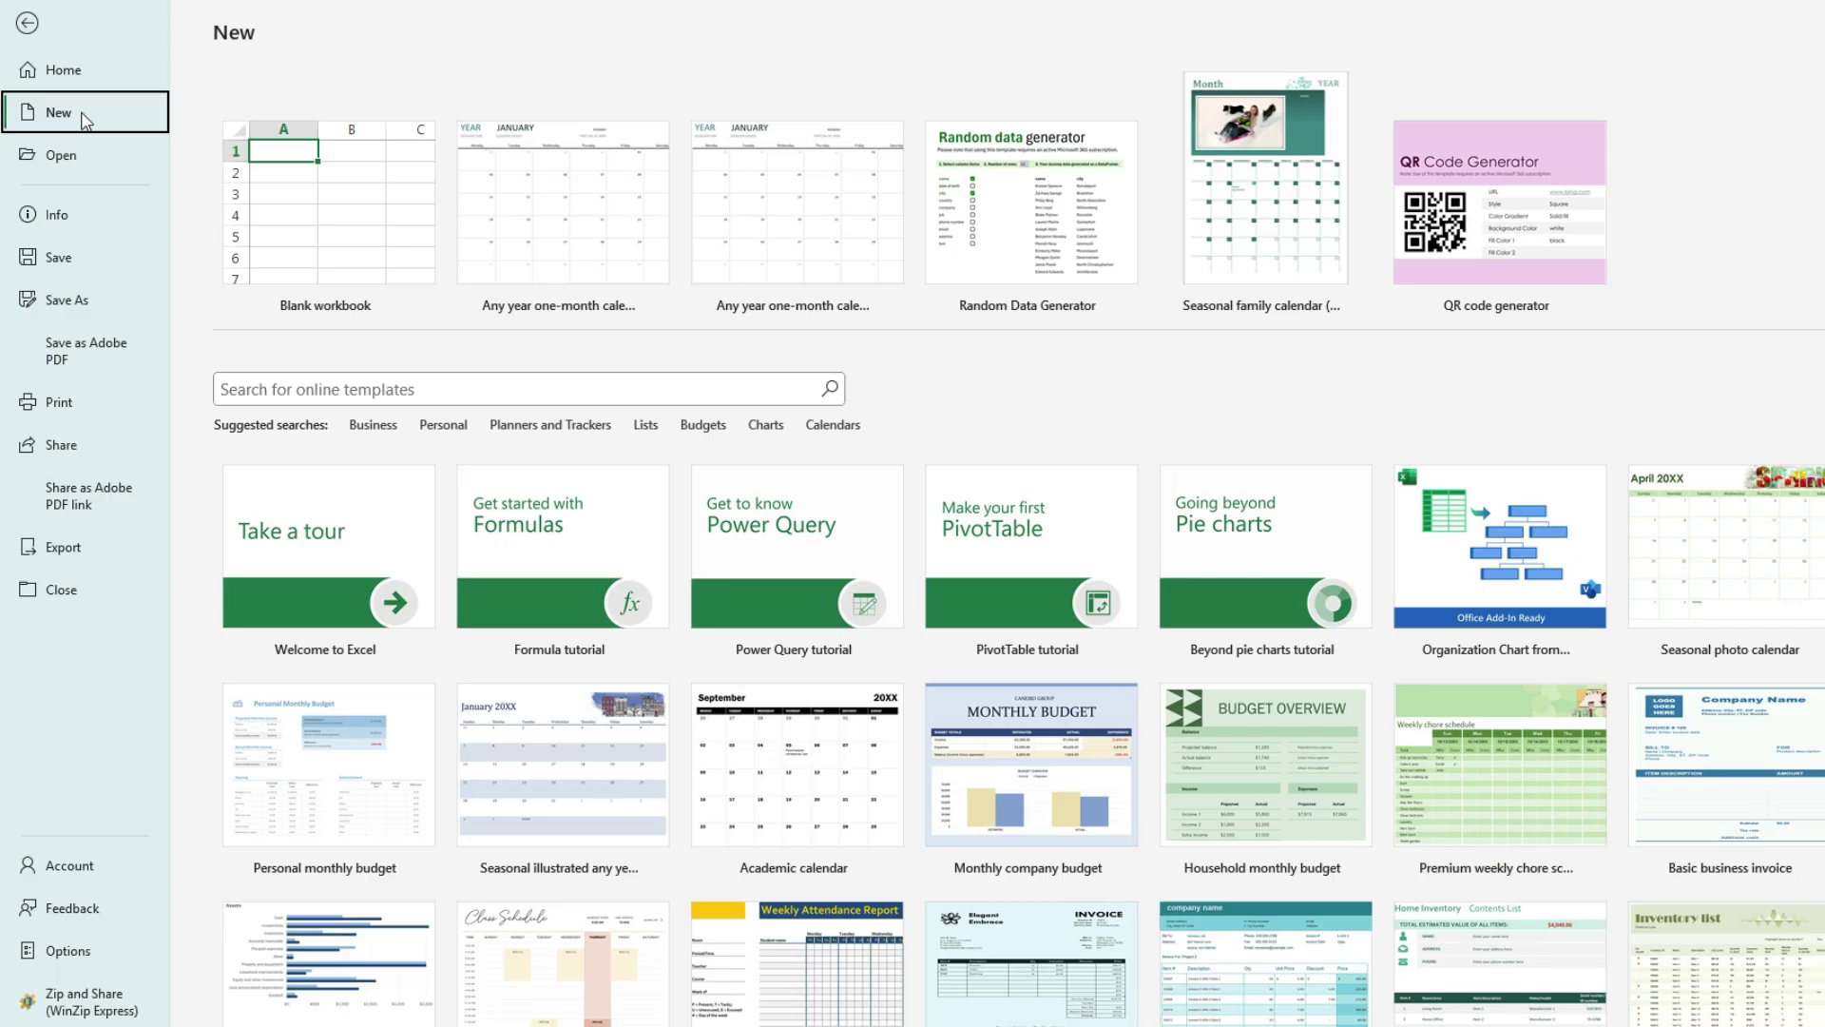
click(833, 427)
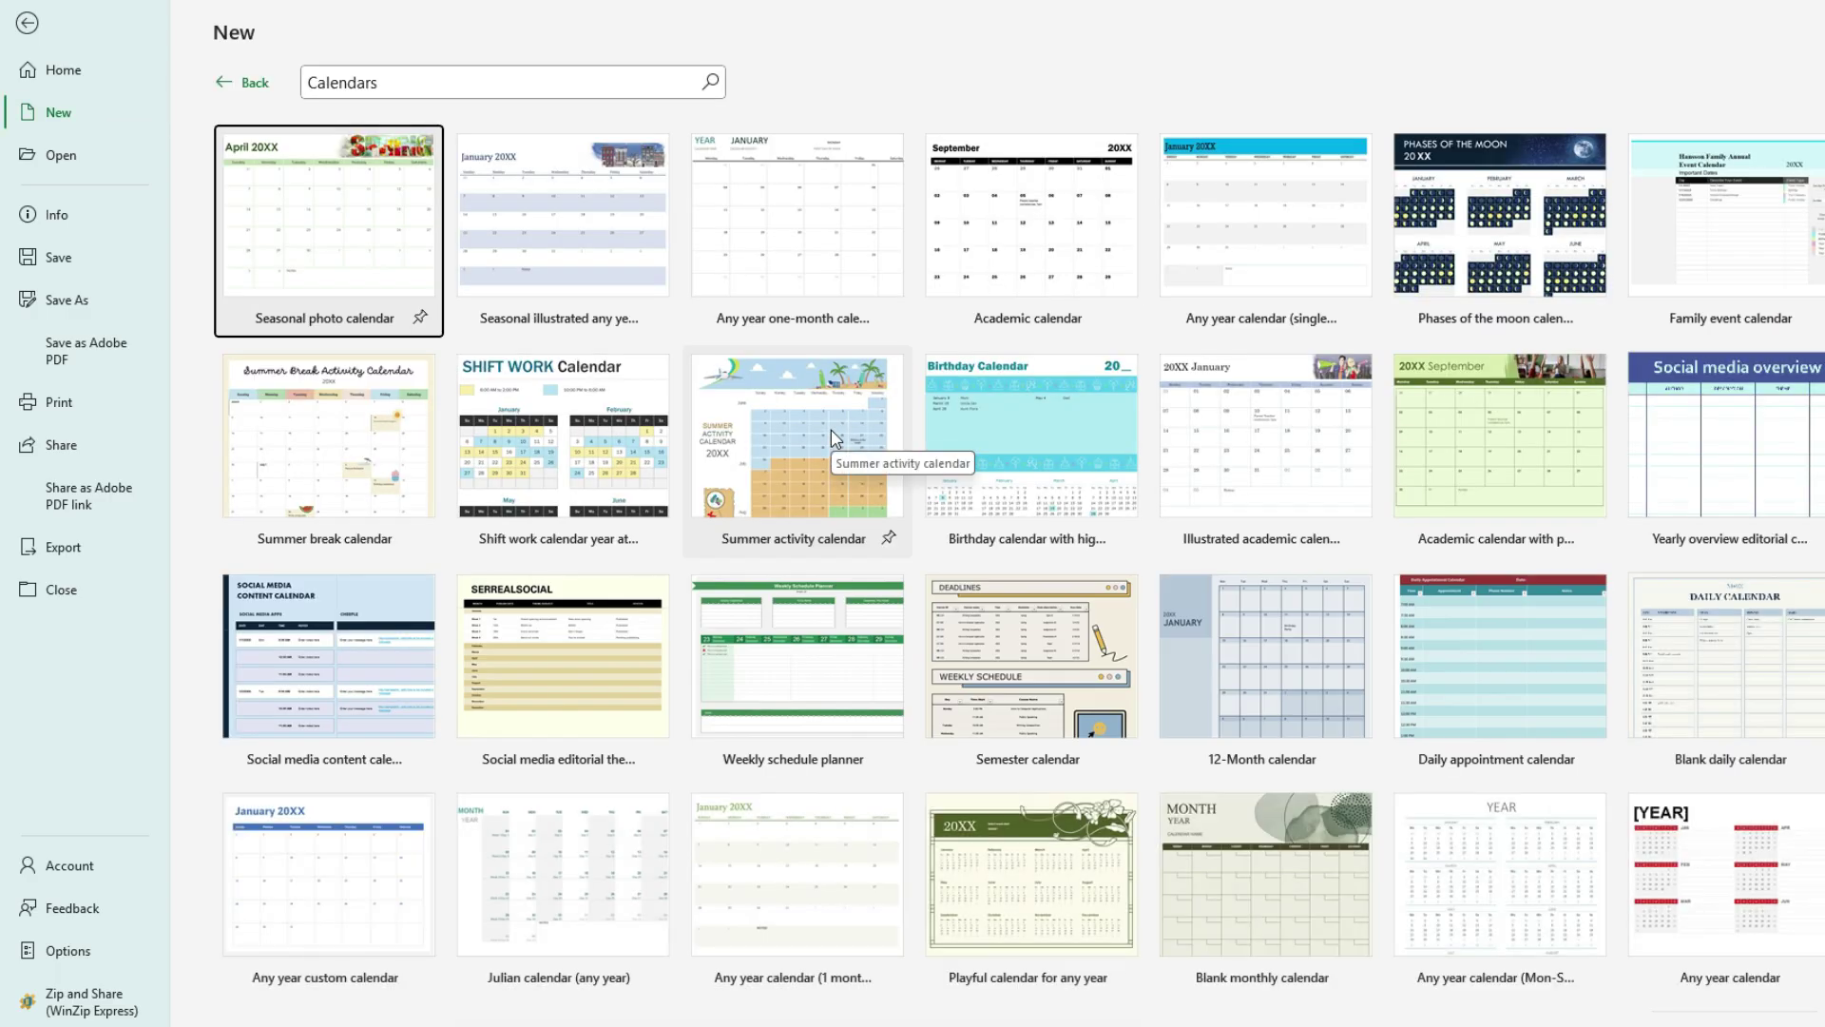
click(836, 247)
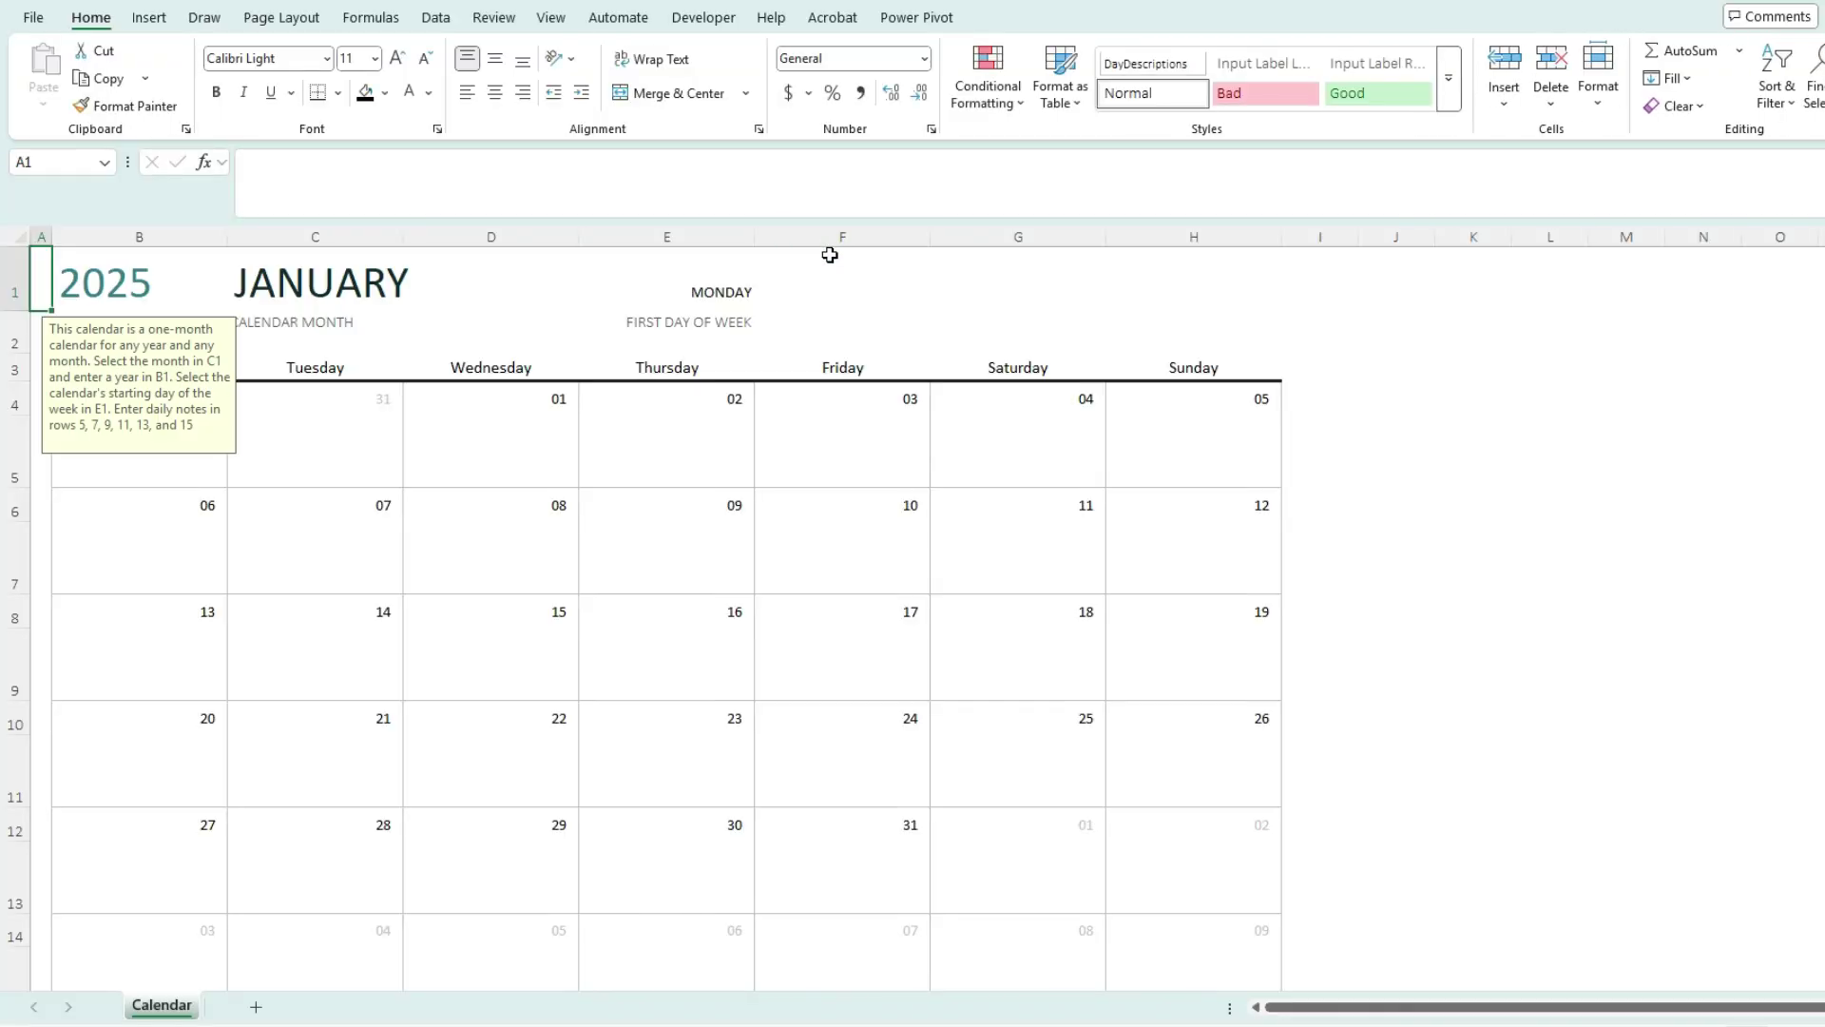
Make weeks start on SUNDAY, set the month to DECEMBER and the year to 2026
click(746, 292)
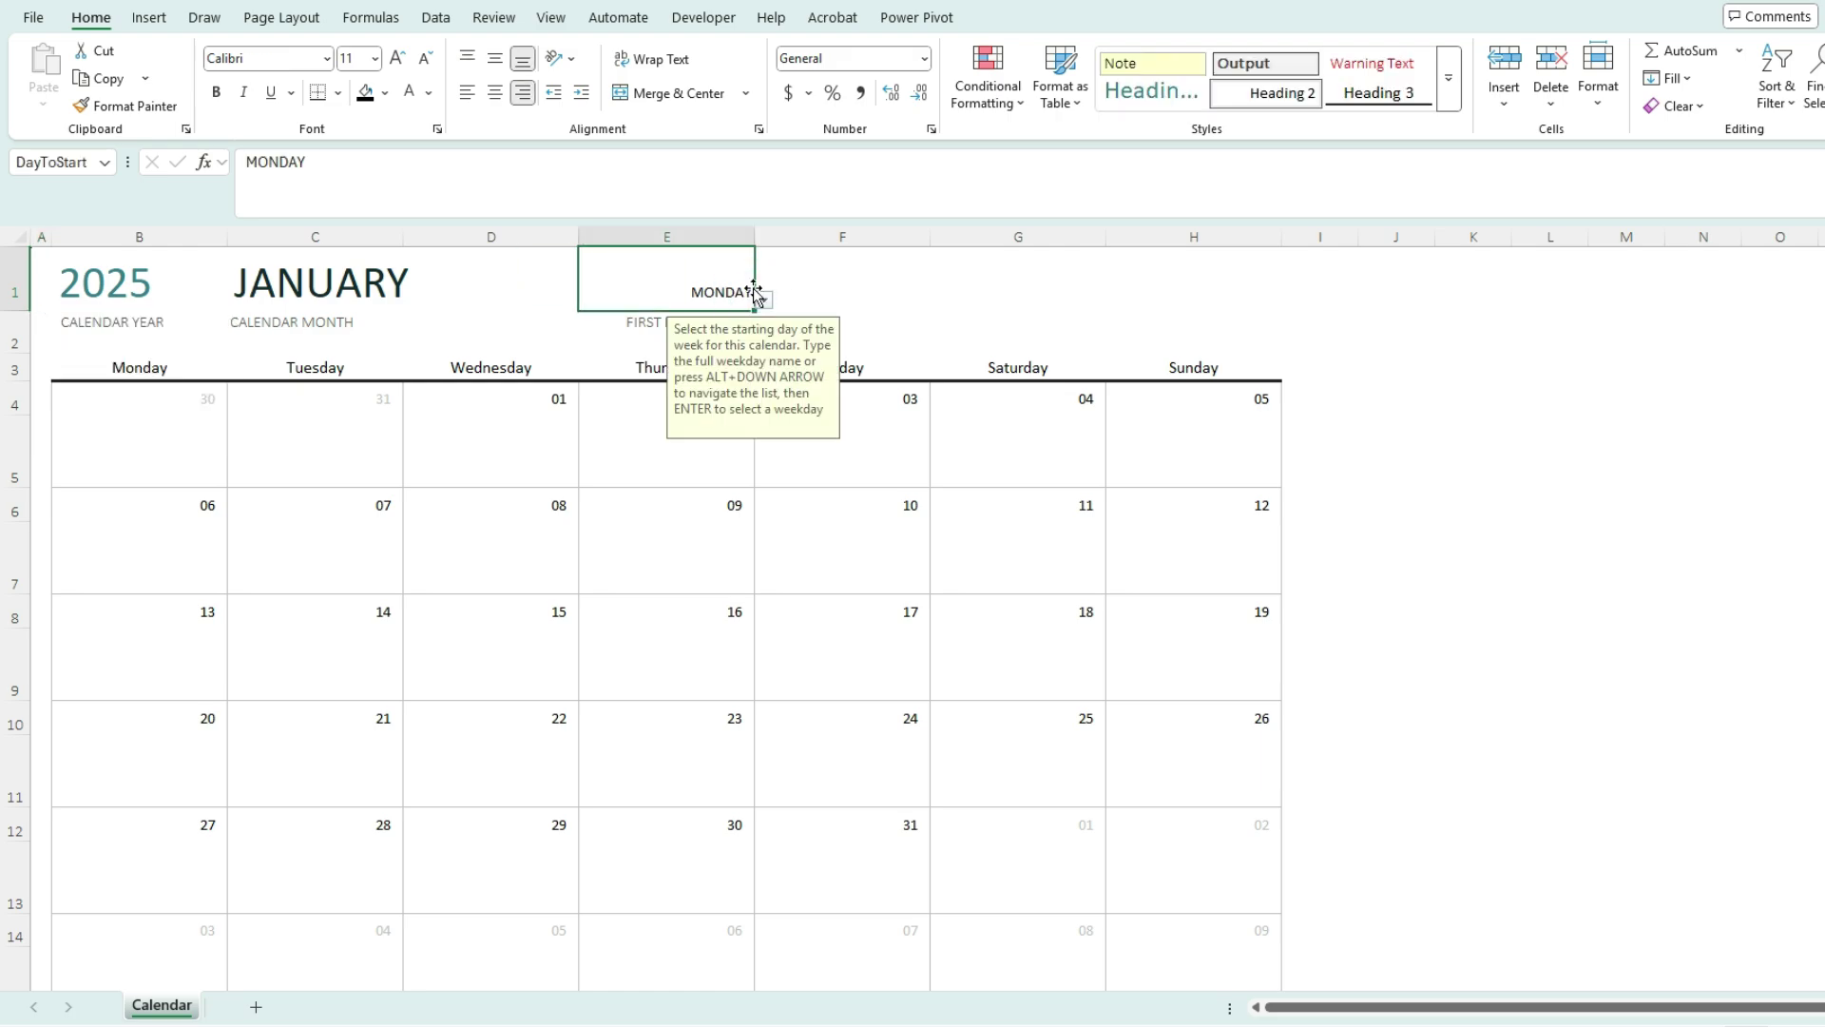
click(764, 300)
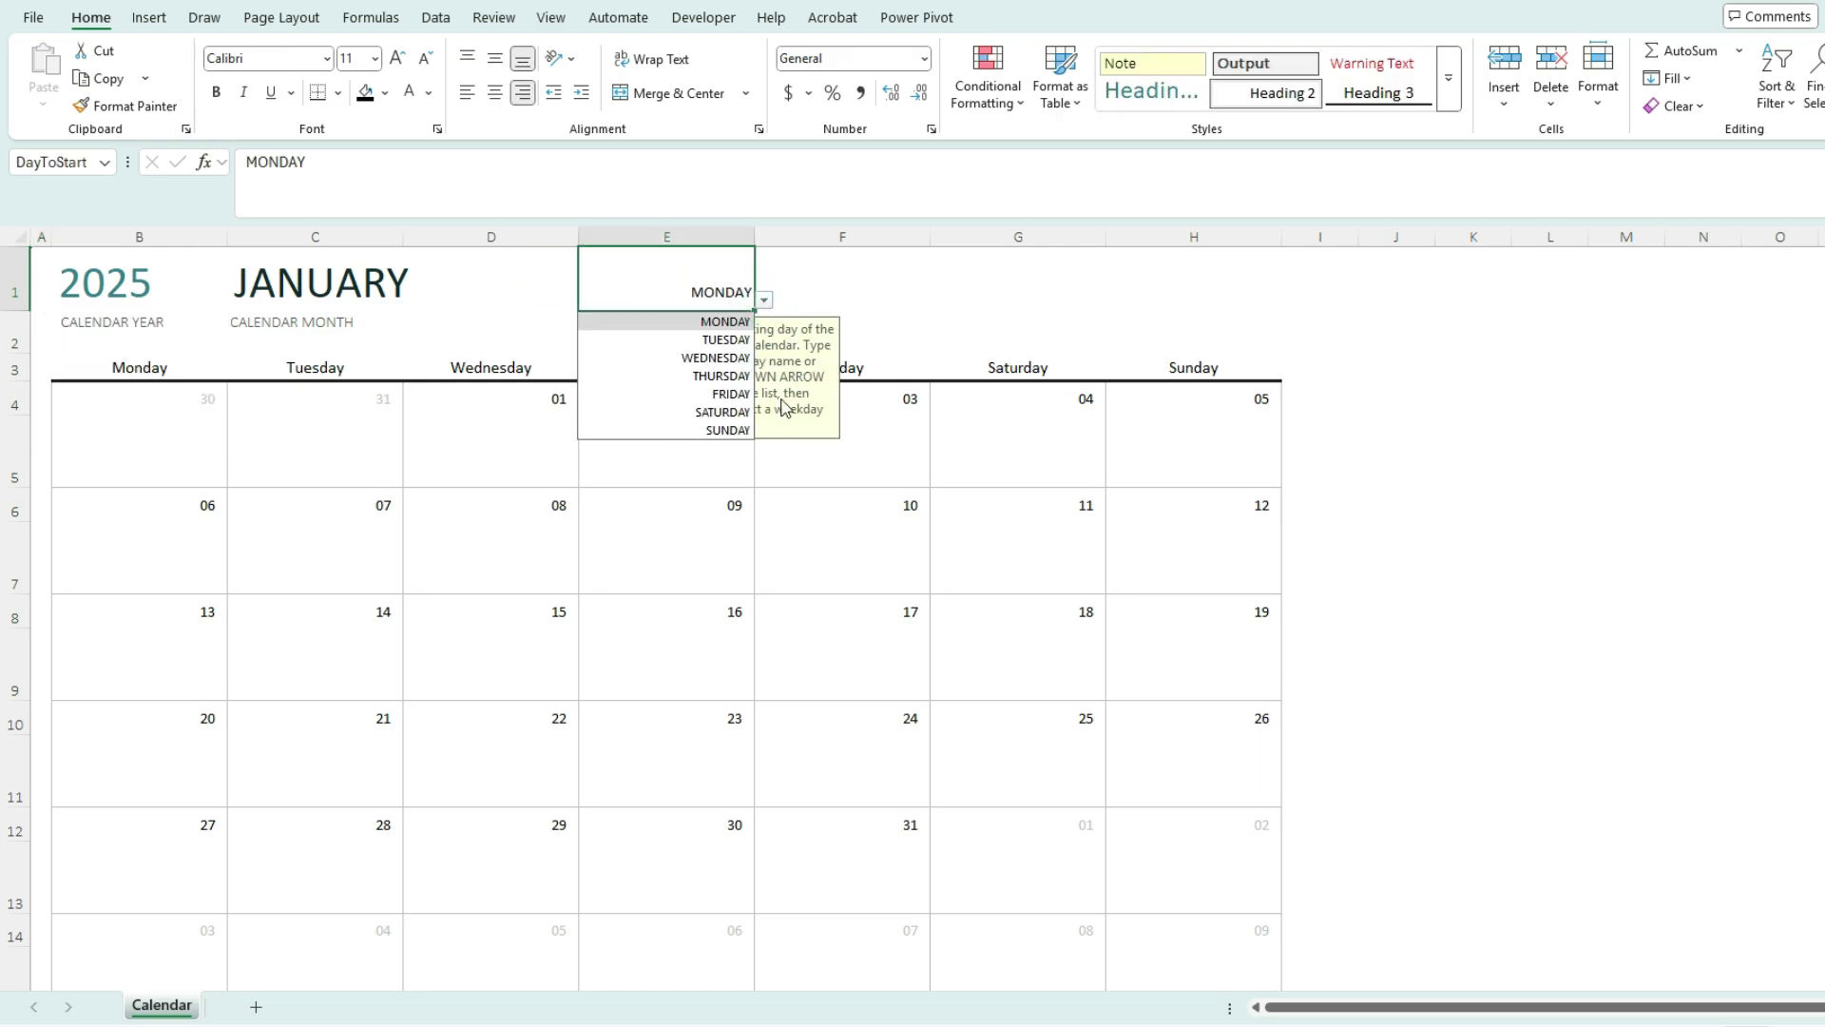
click(740, 429)
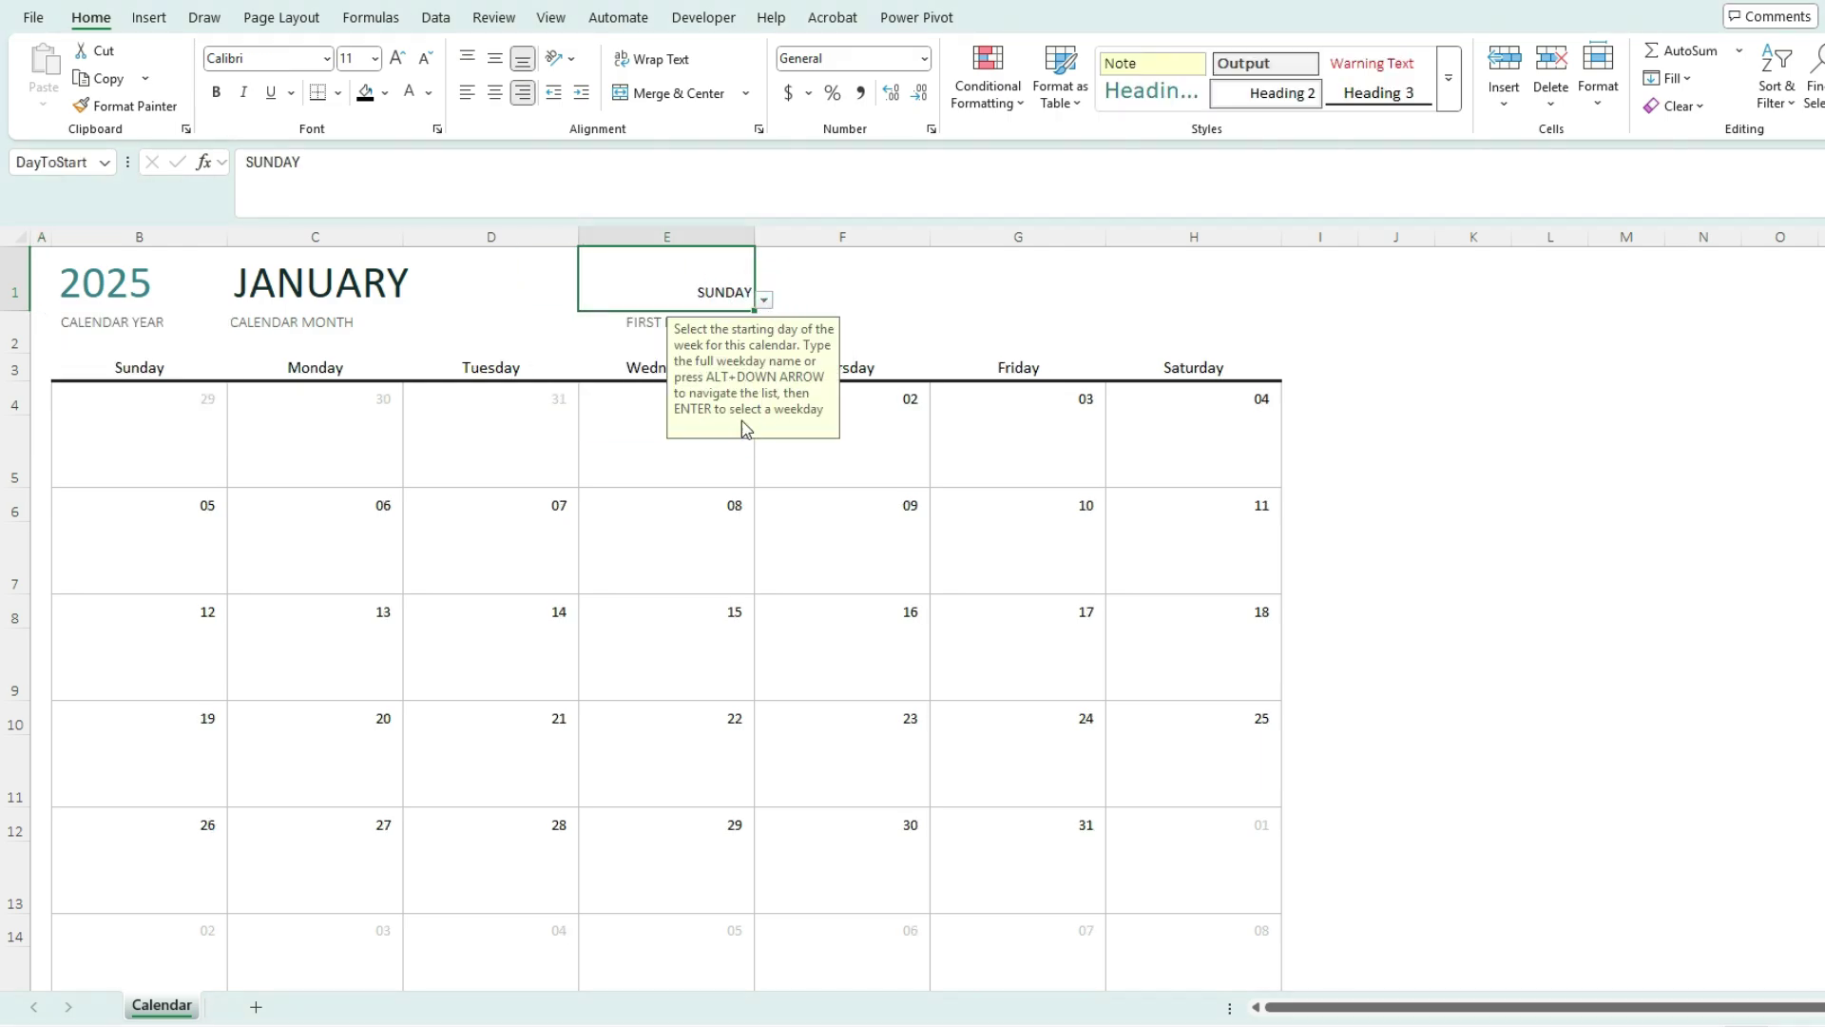
click(395, 297)
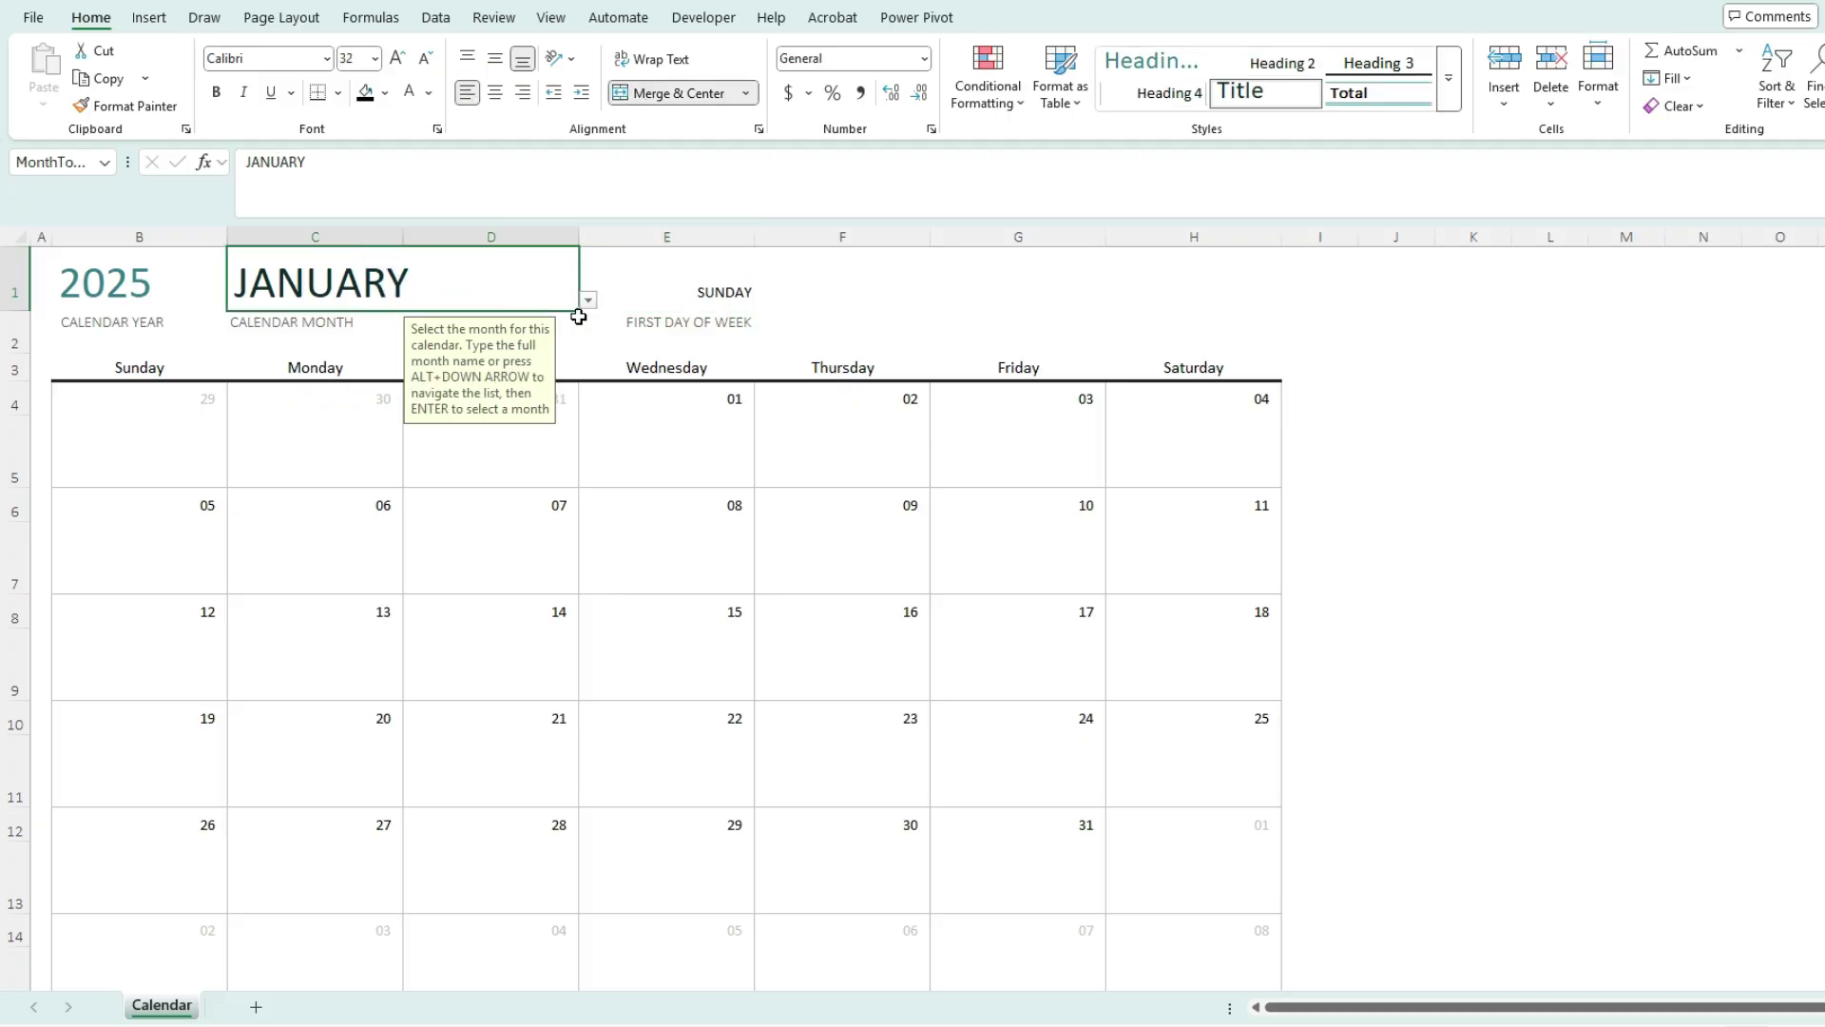
click(588, 301)
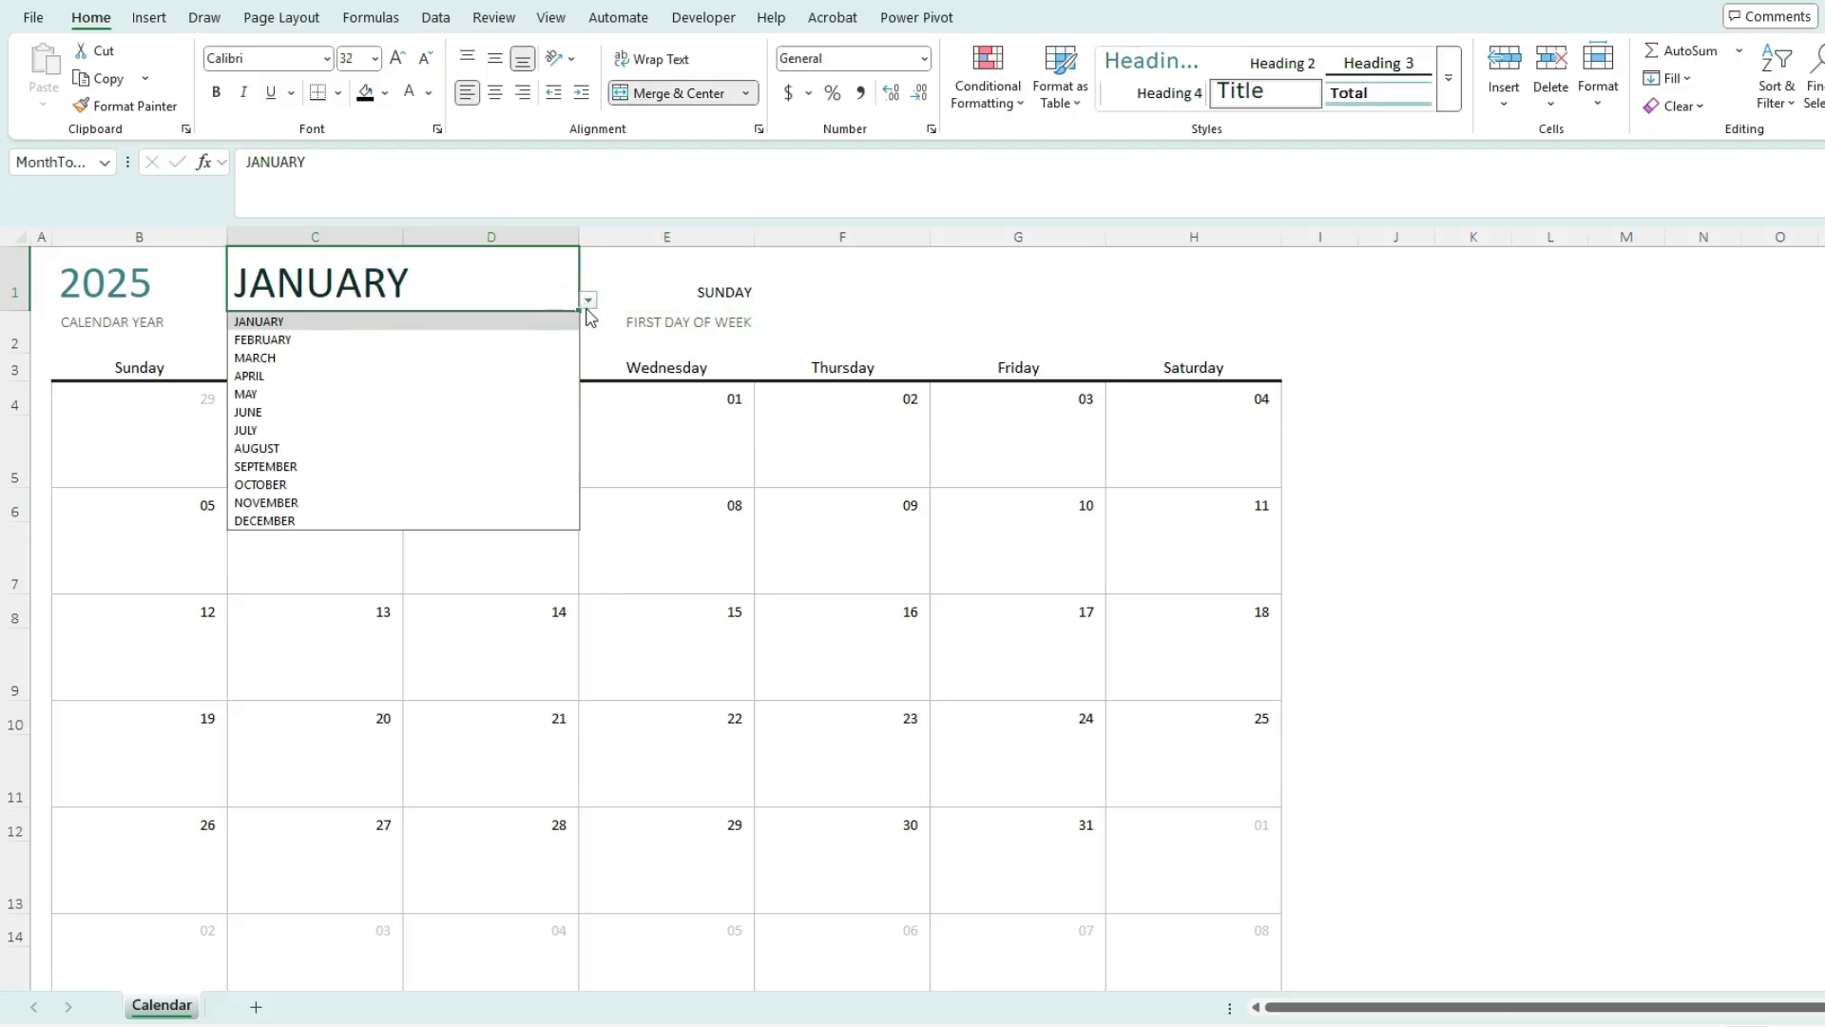
click(414, 521)
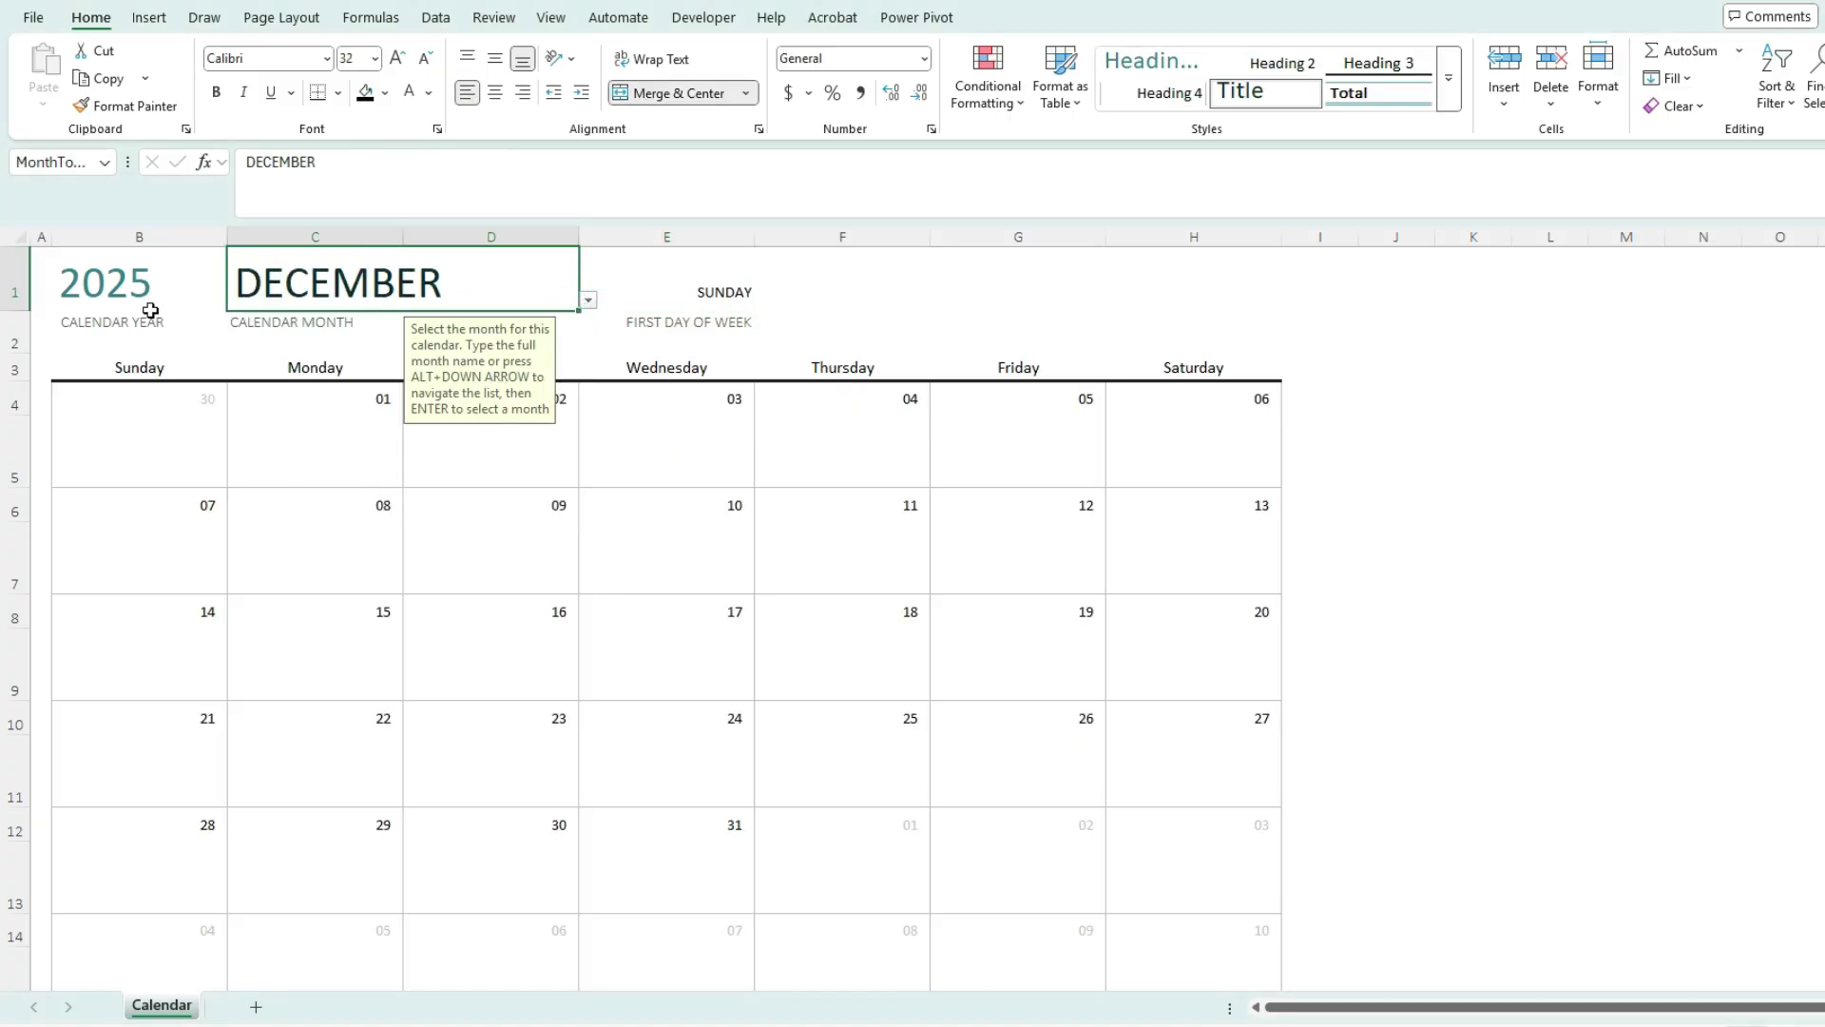
click(133, 288)
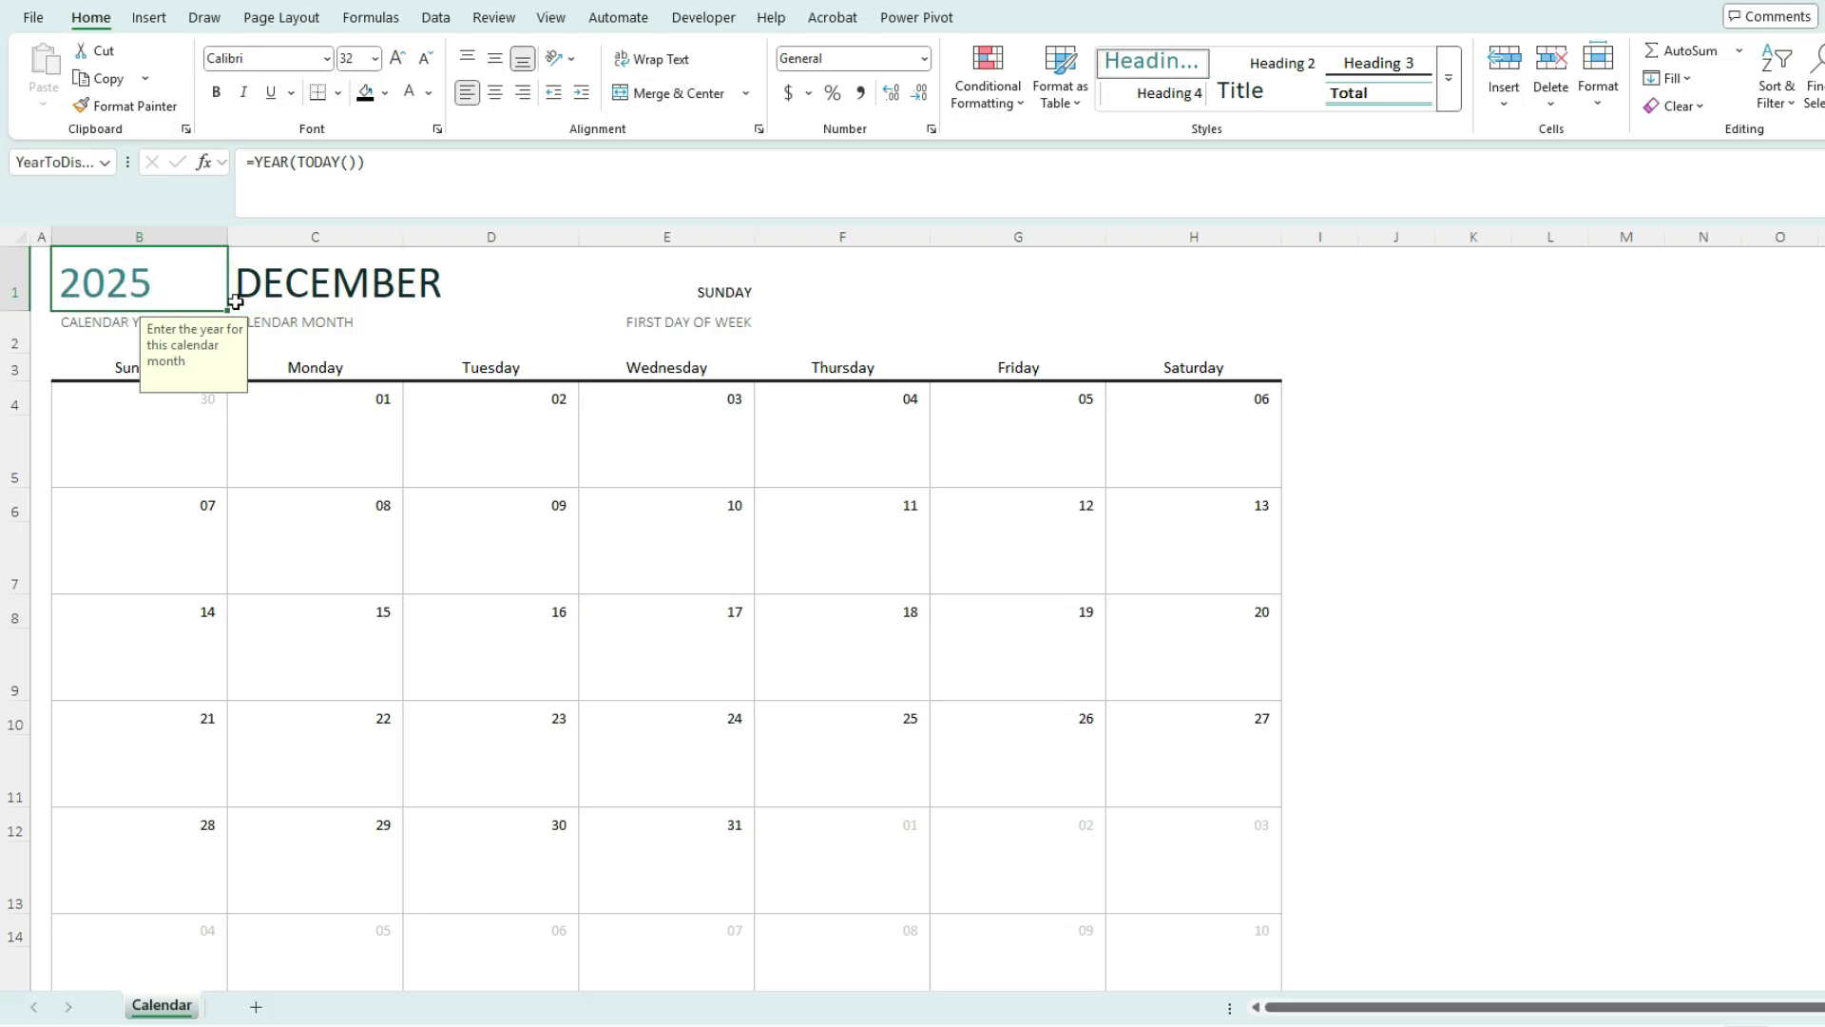
text(2026)
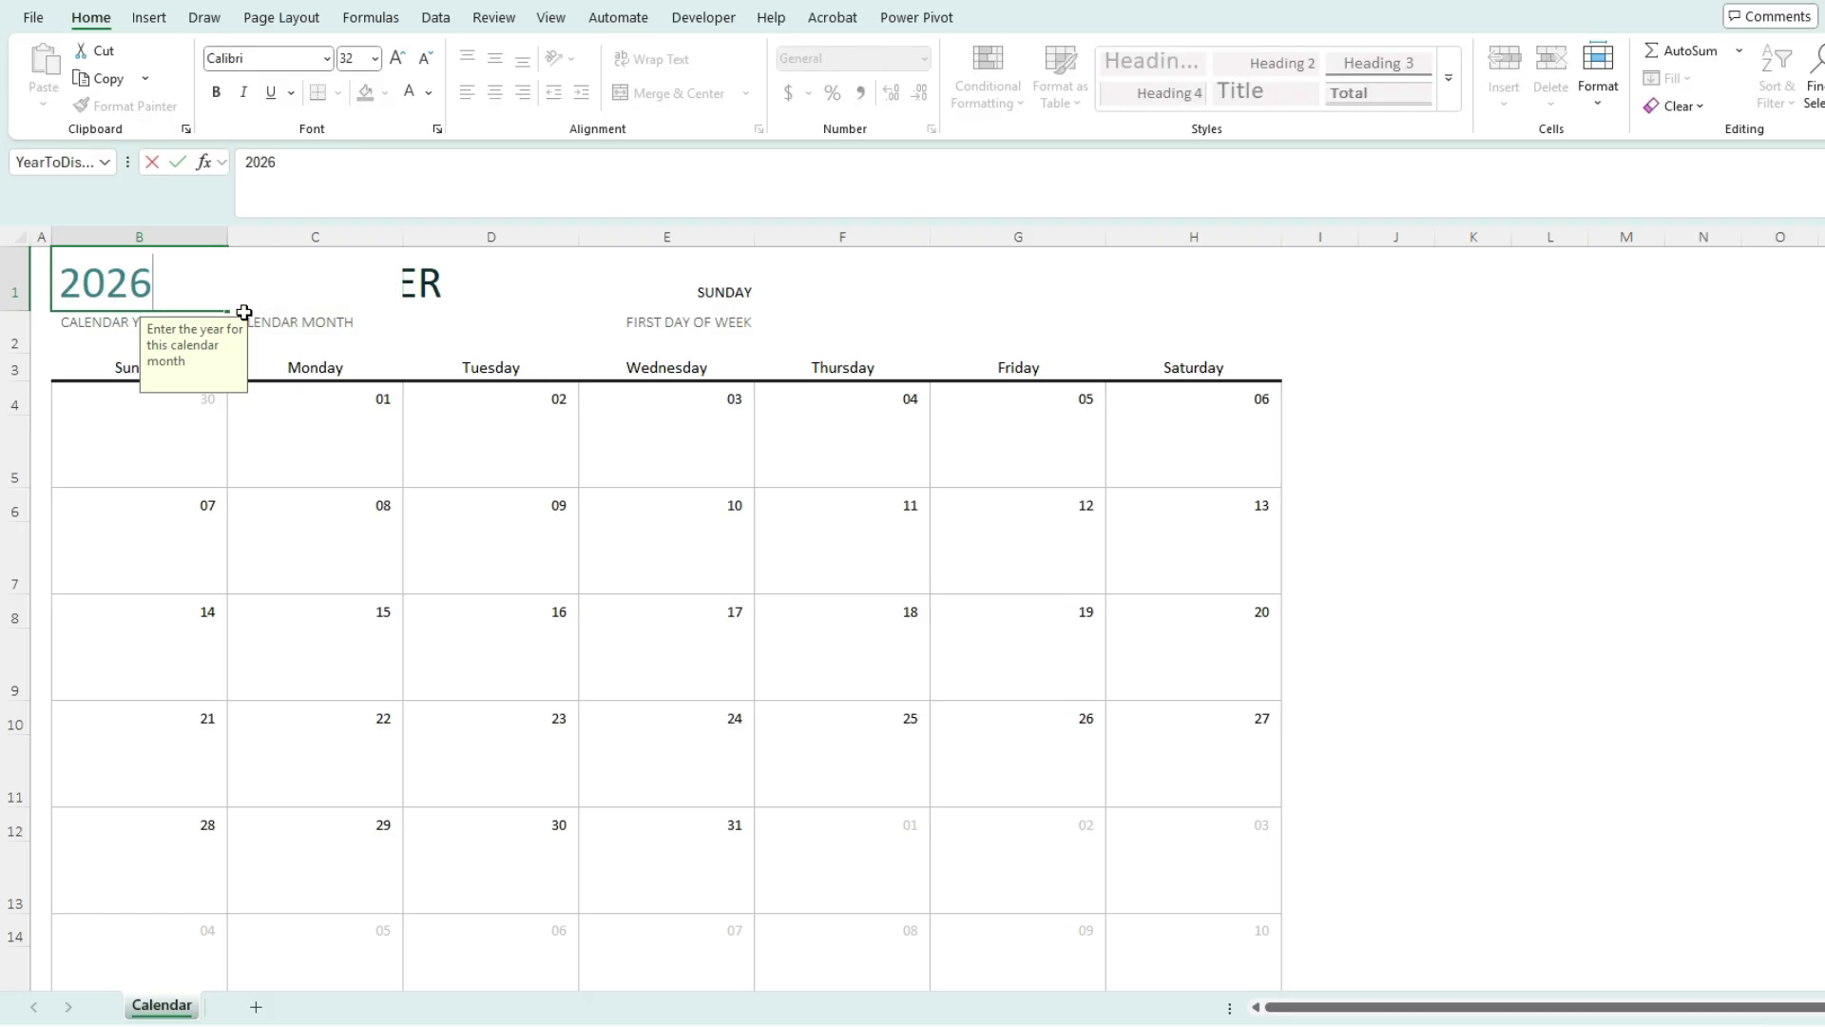
key(Return)
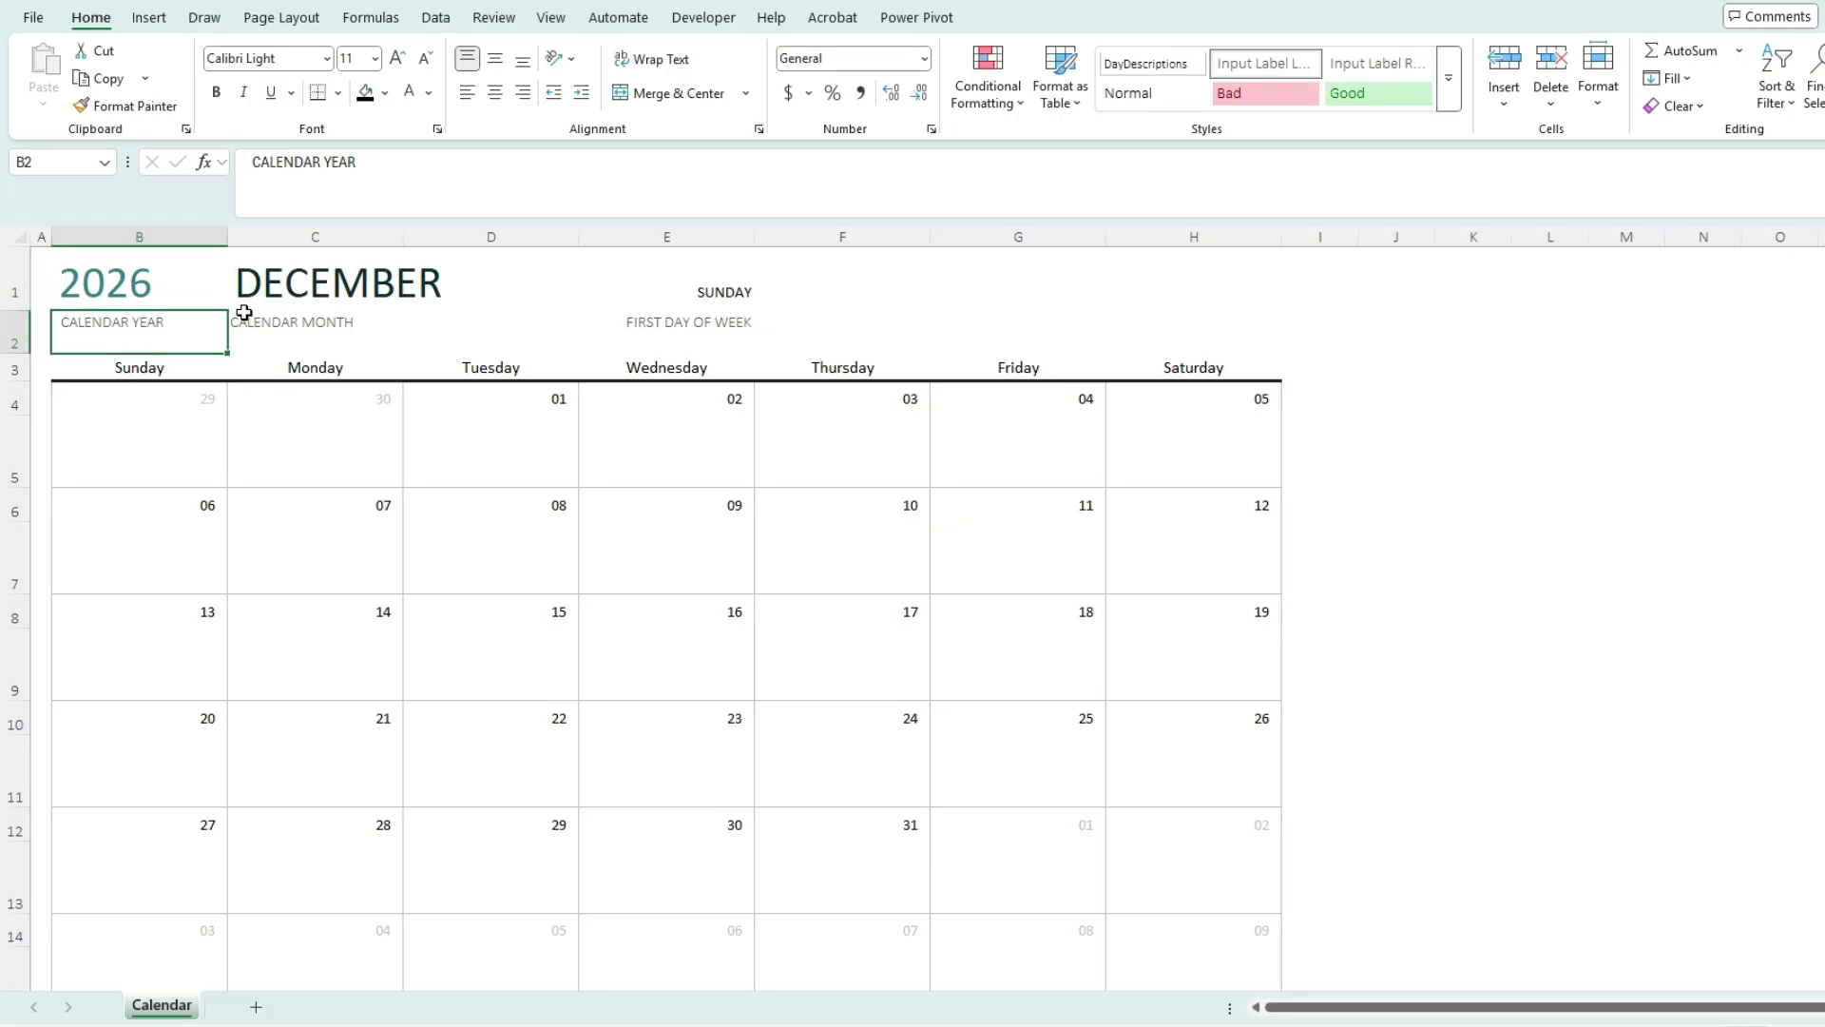
Turn off the error alert in the month cell's data validation
click(264, 282)
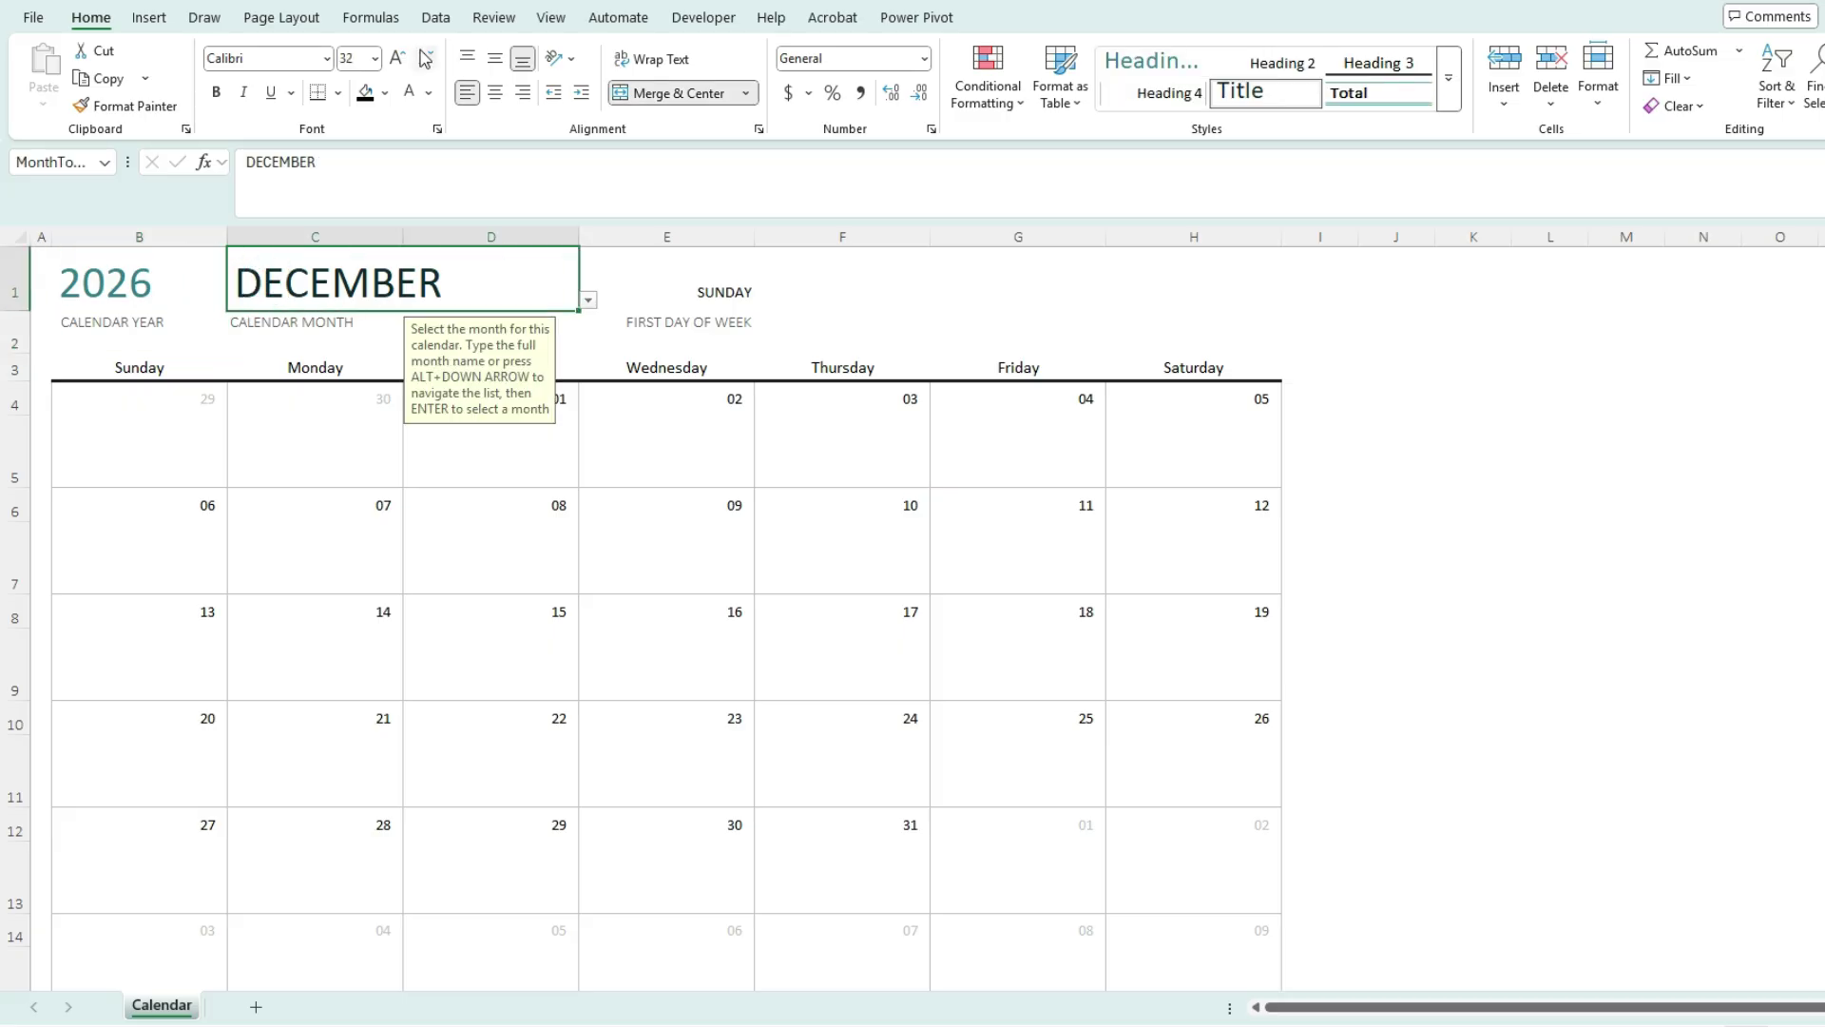
click(436, 18)
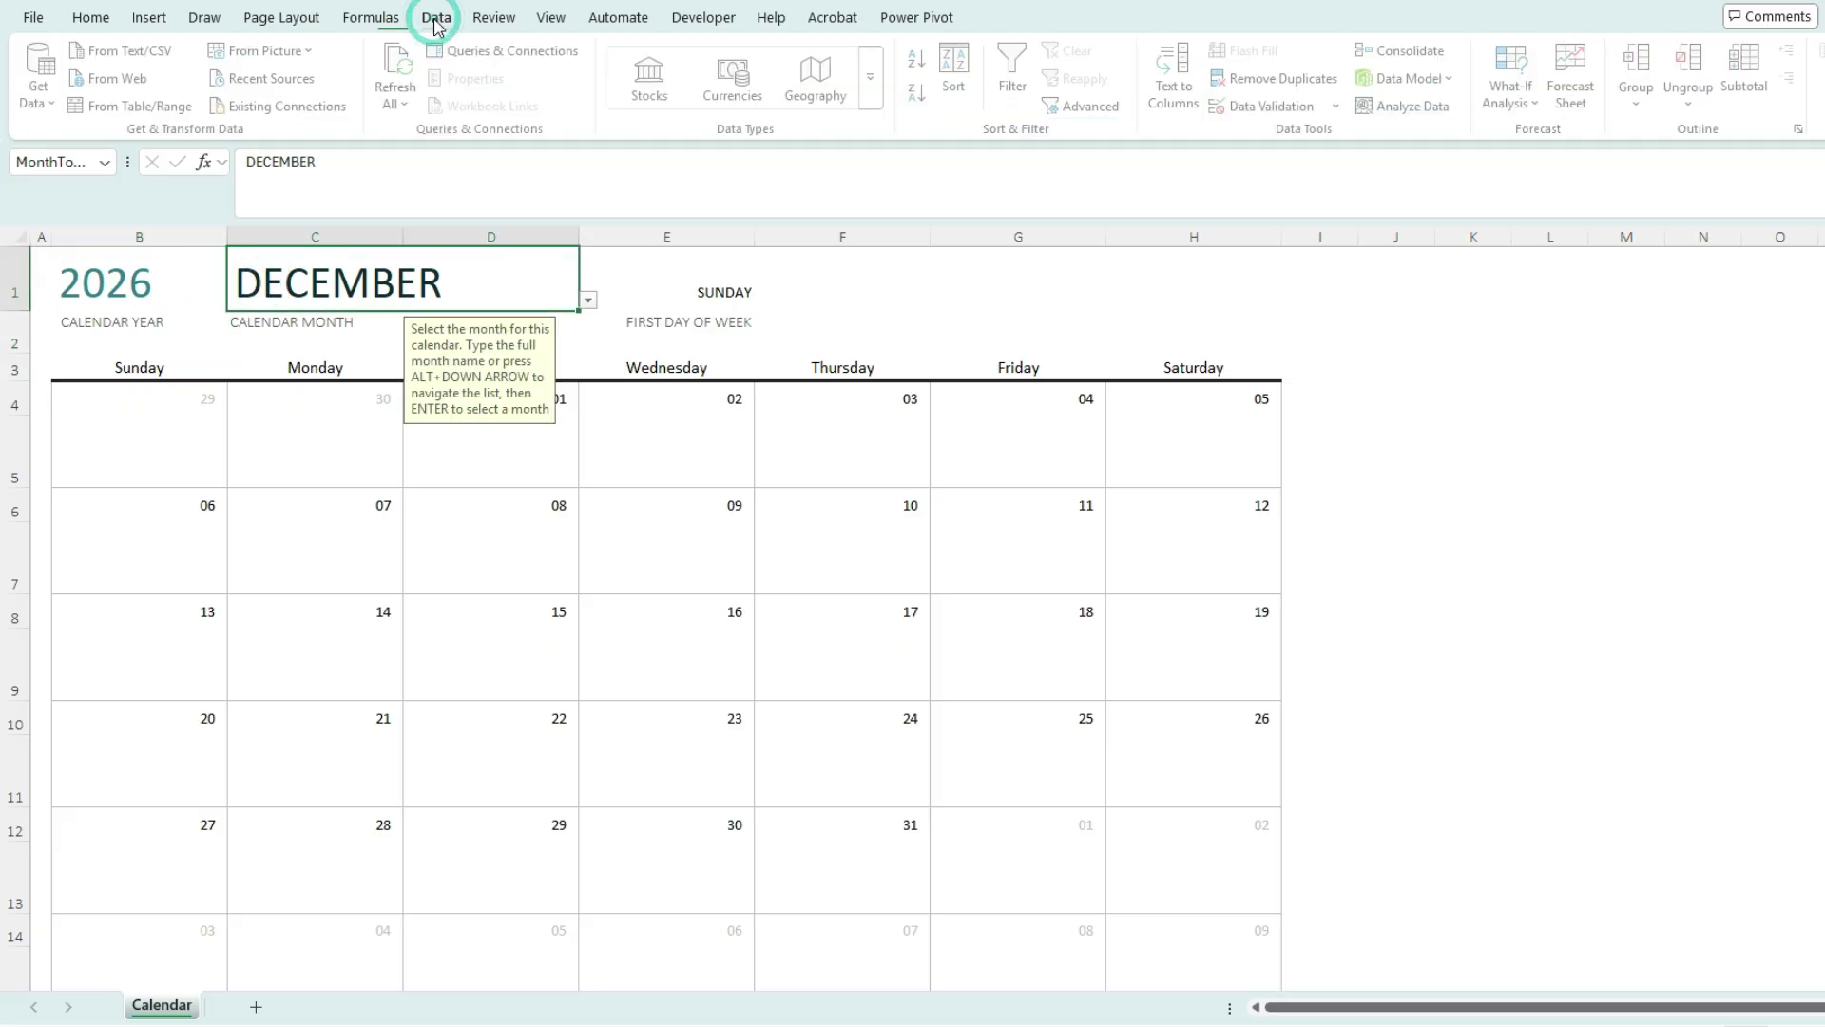
click(1277, 107)
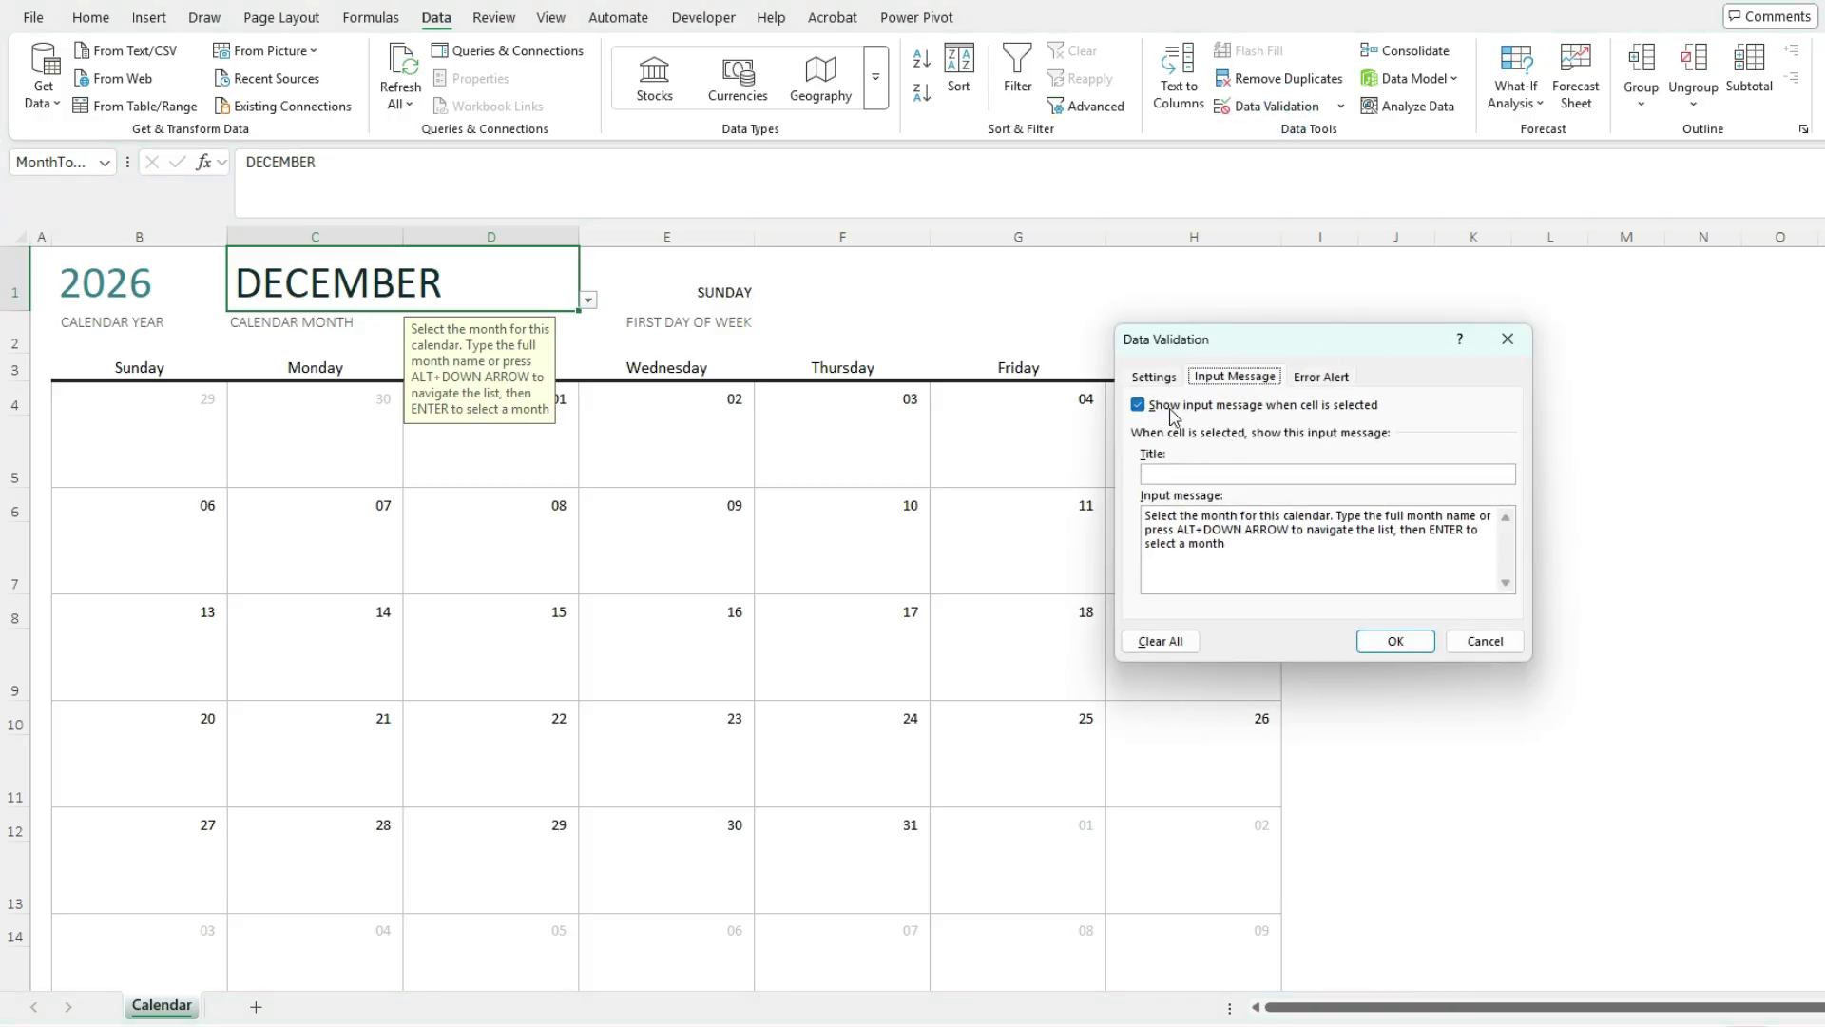
click(1321, 376)
click(1225, 406)
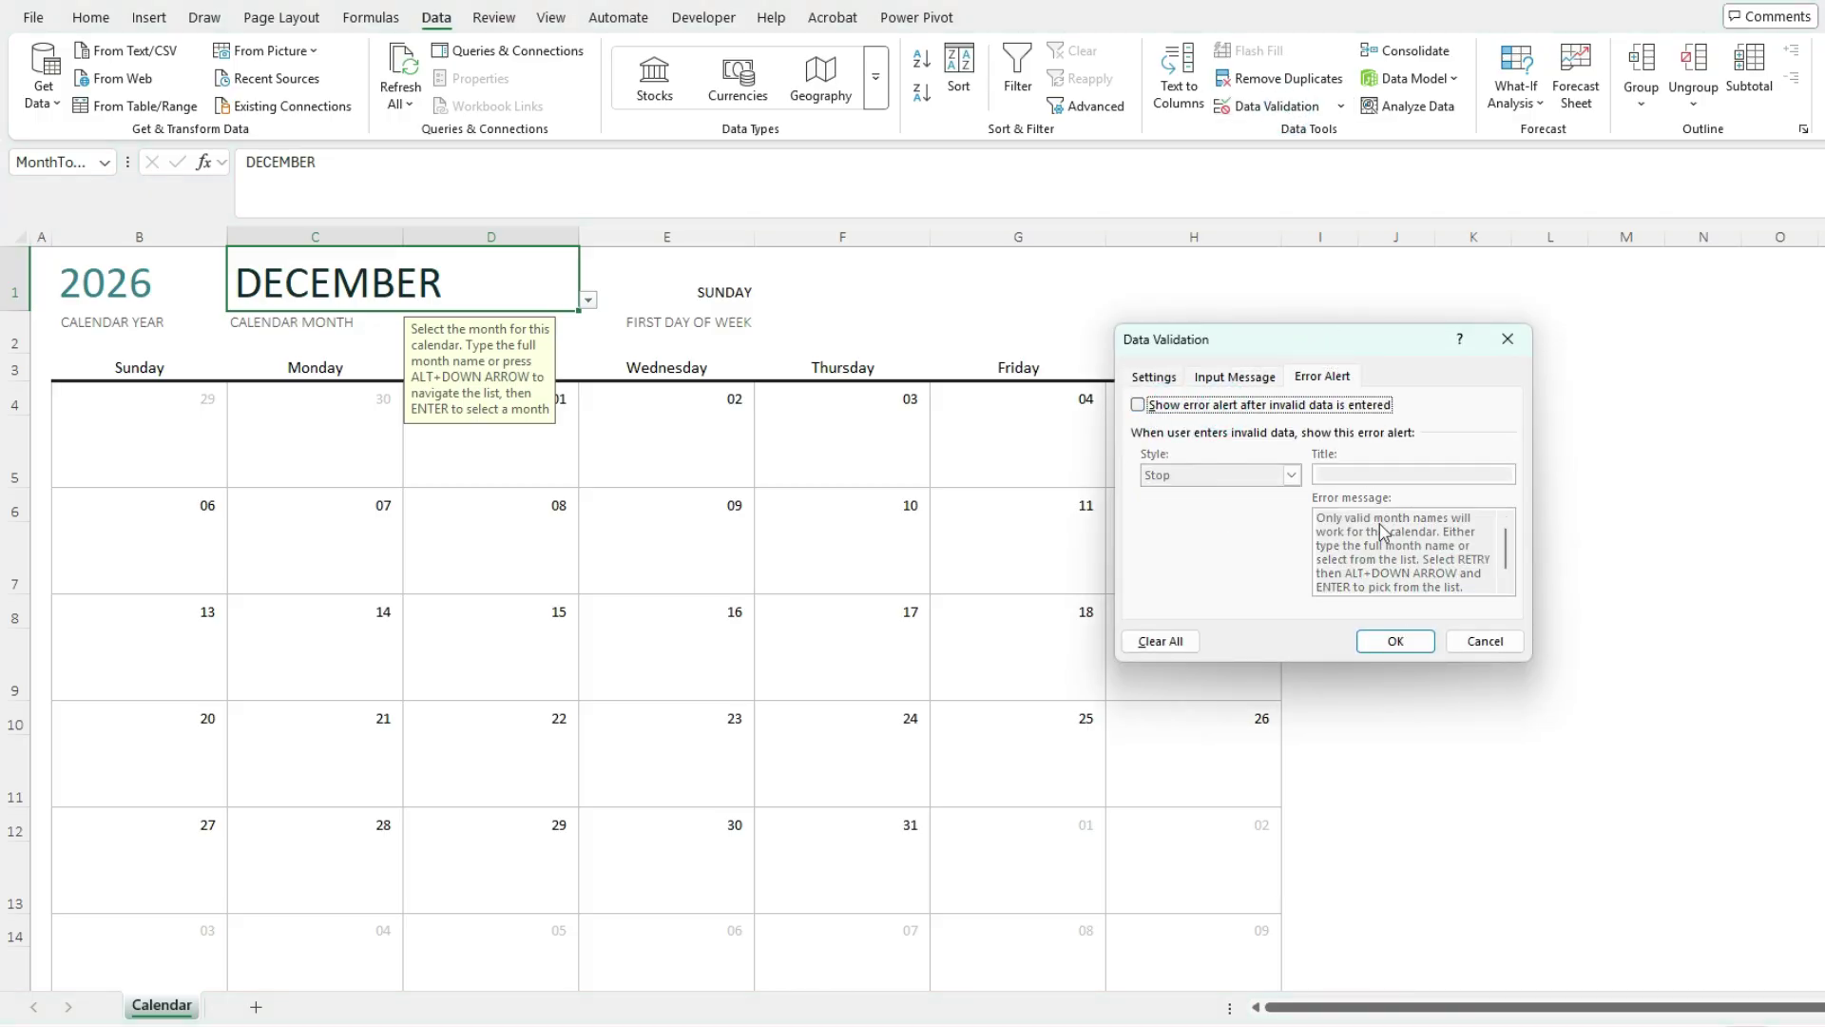
click(1395, 641)
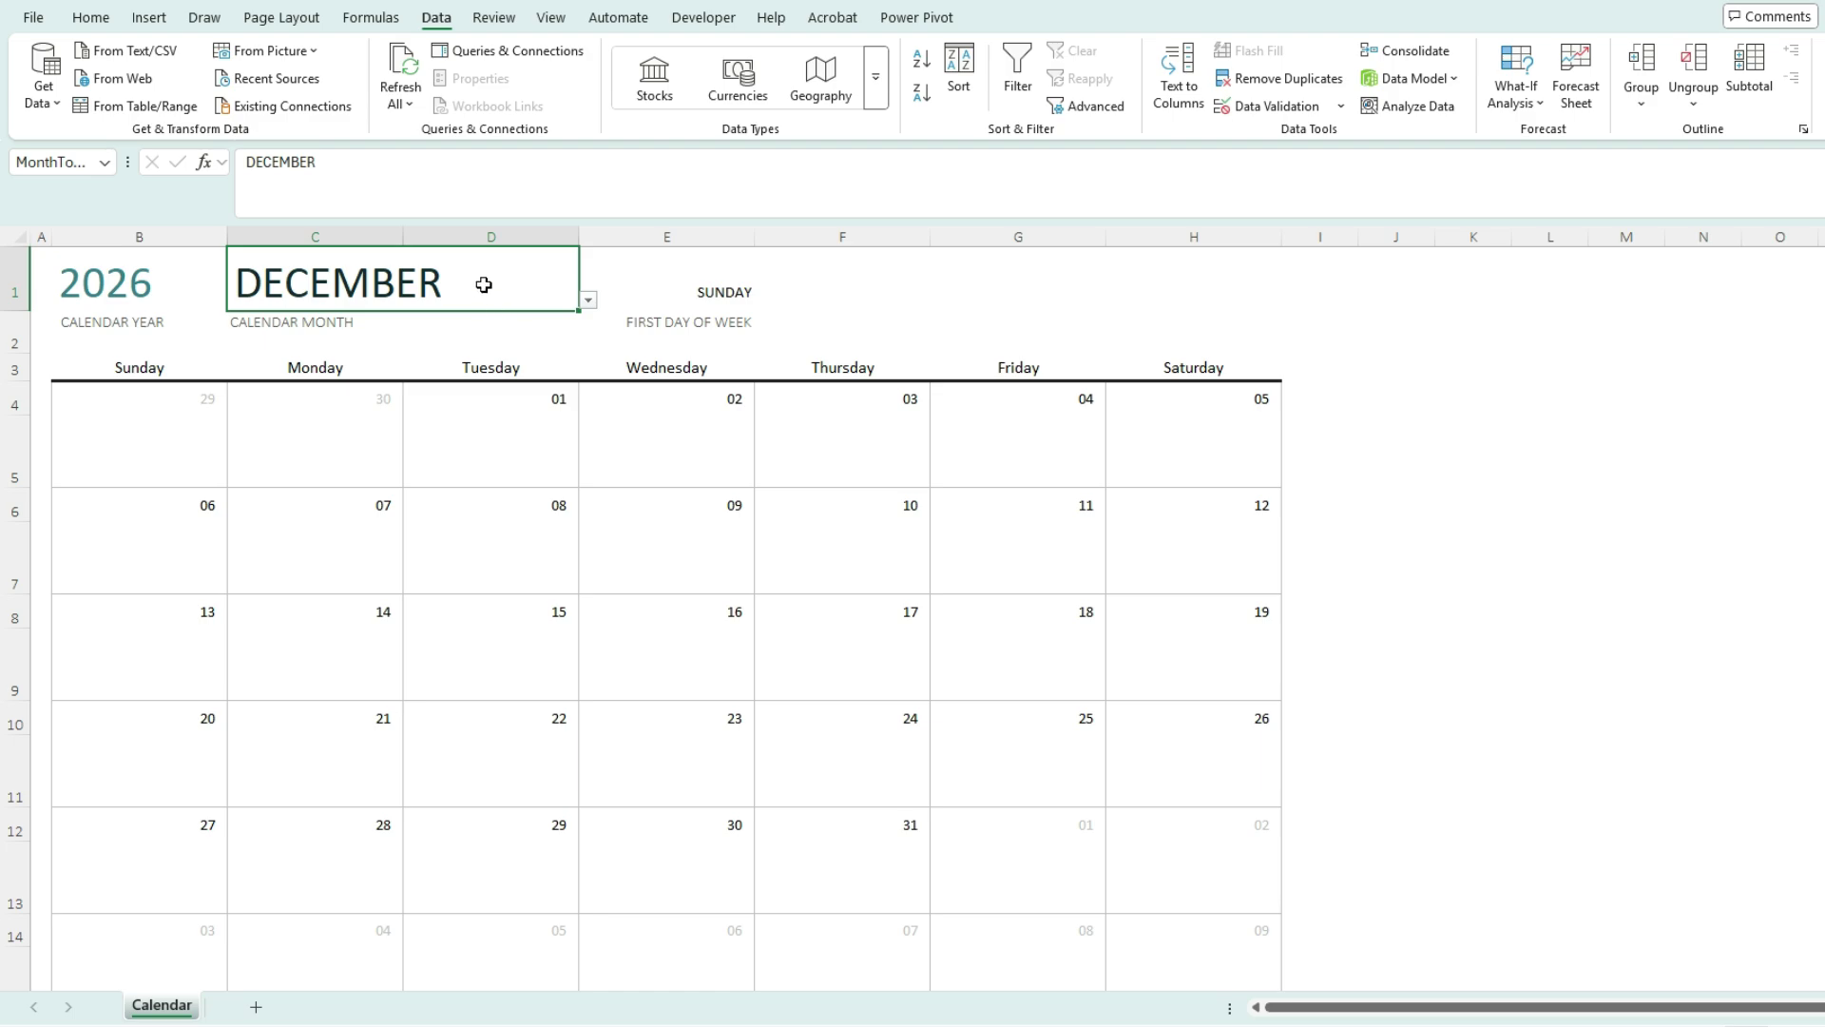
Turn off the input message and error alert for the first-day-of-week cell
click(726, 273)
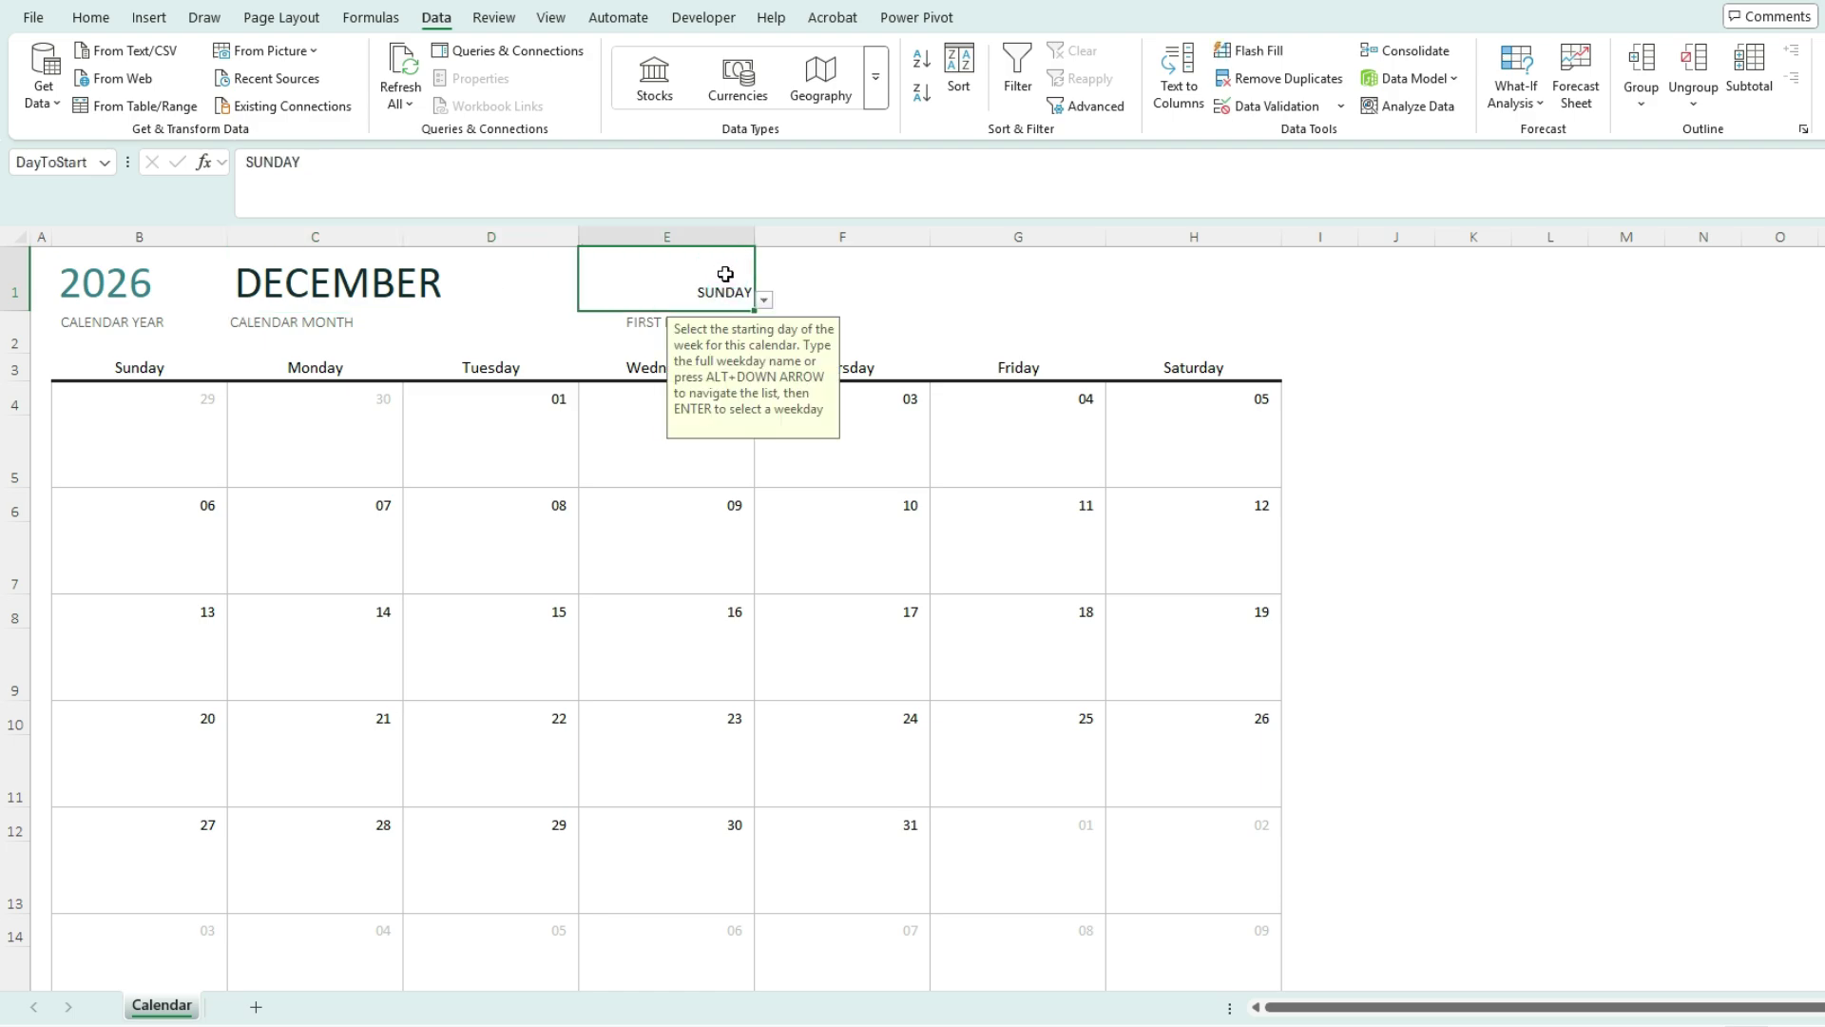
click(1270, 106)
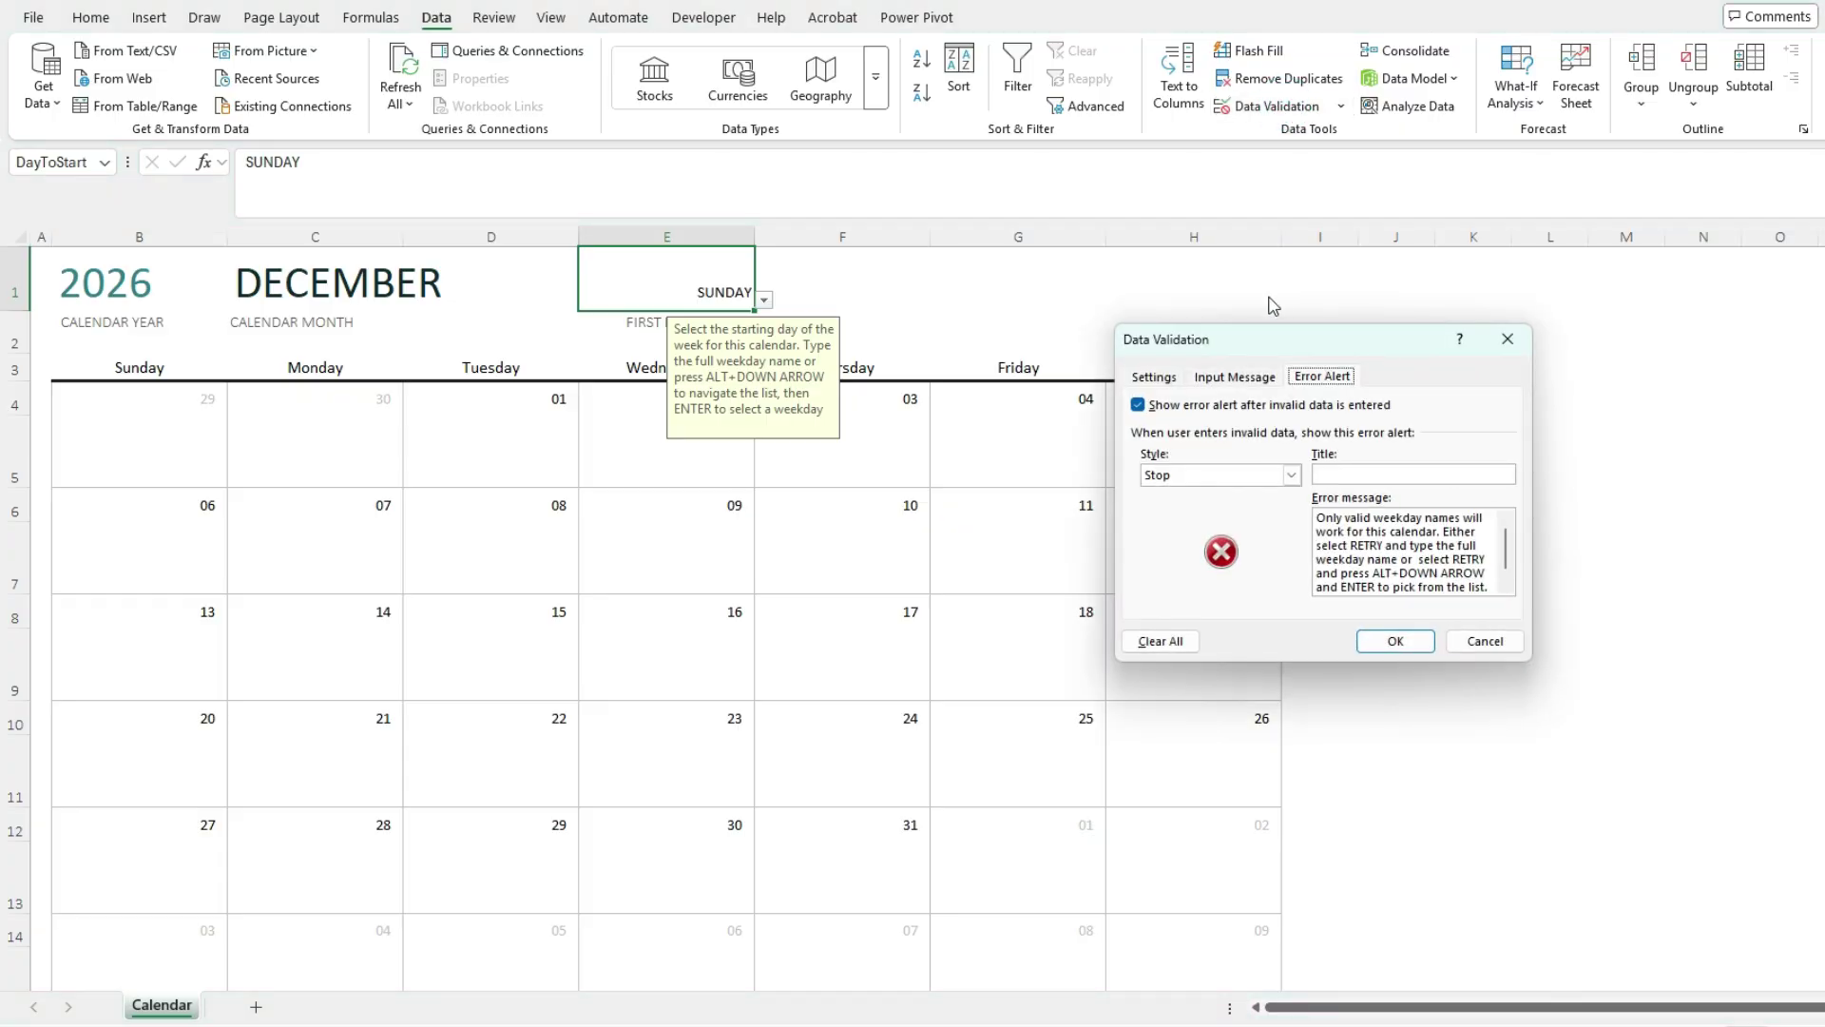
click(1214, 407)
click(1234, 377)
click(1245, 405)
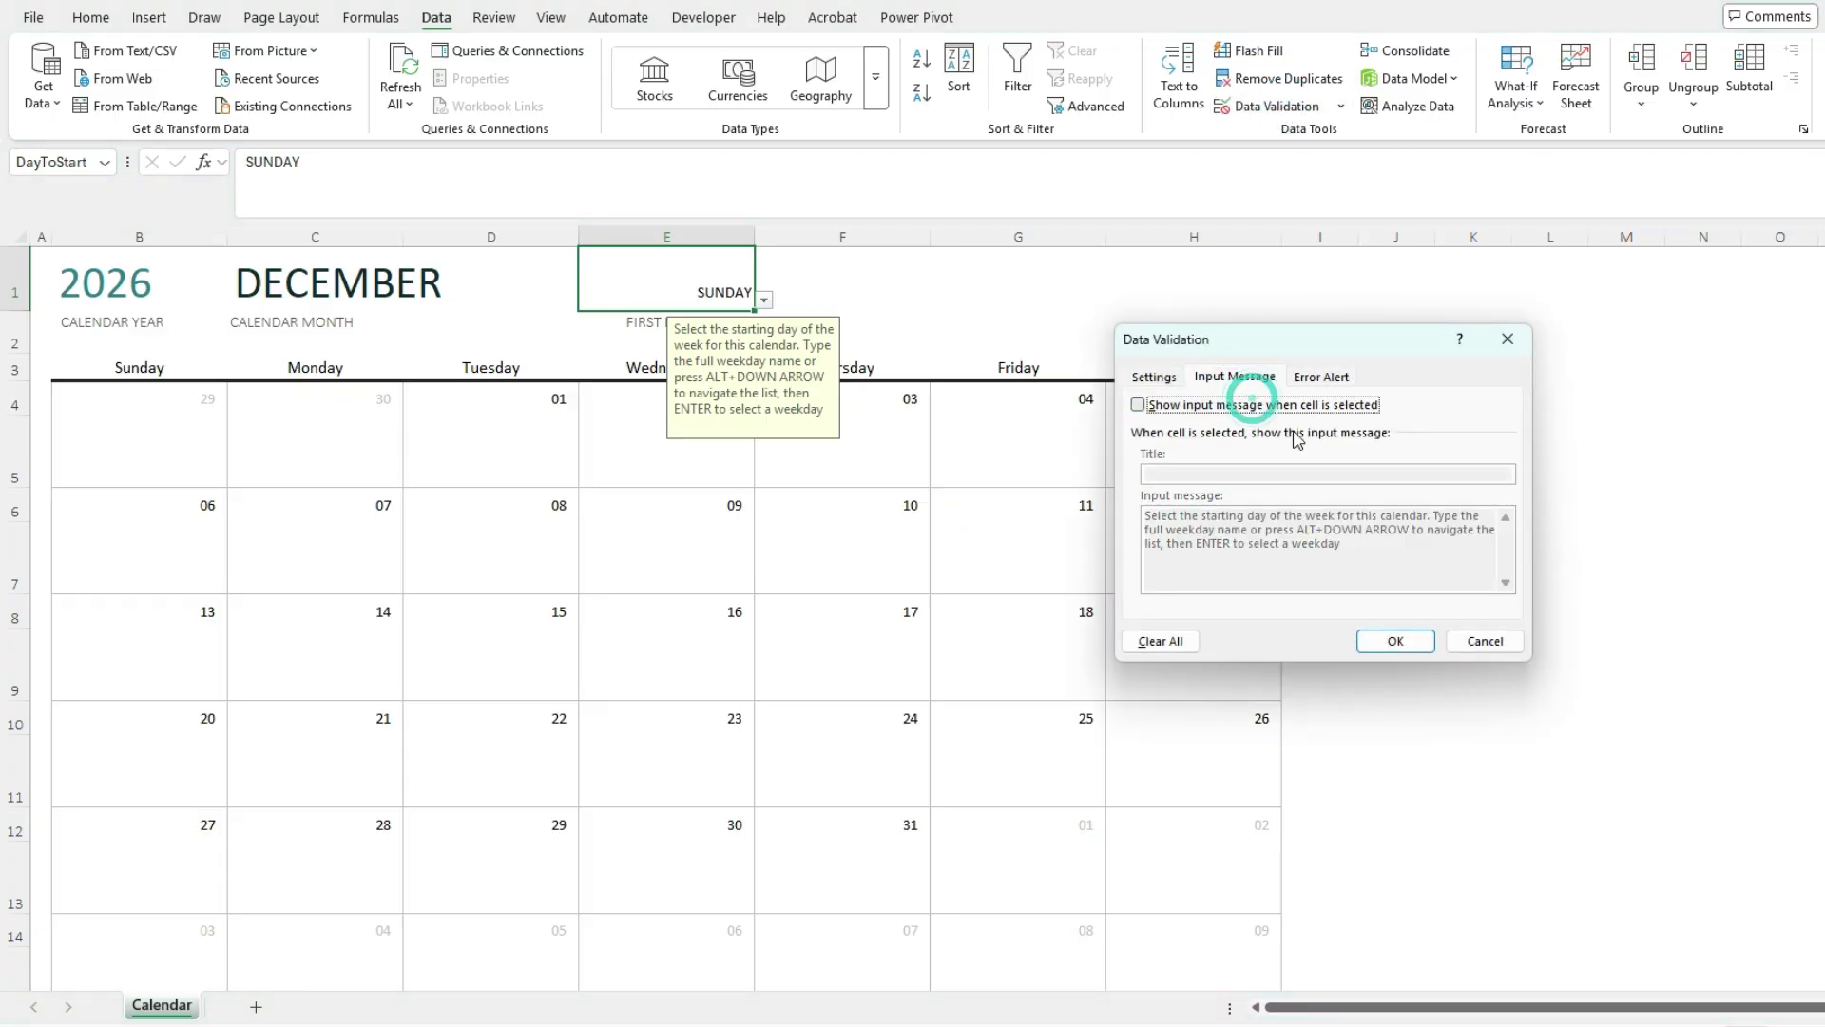
click(1395, 640)
Turn off the input message and error alert for the year cell
click(123, 295)
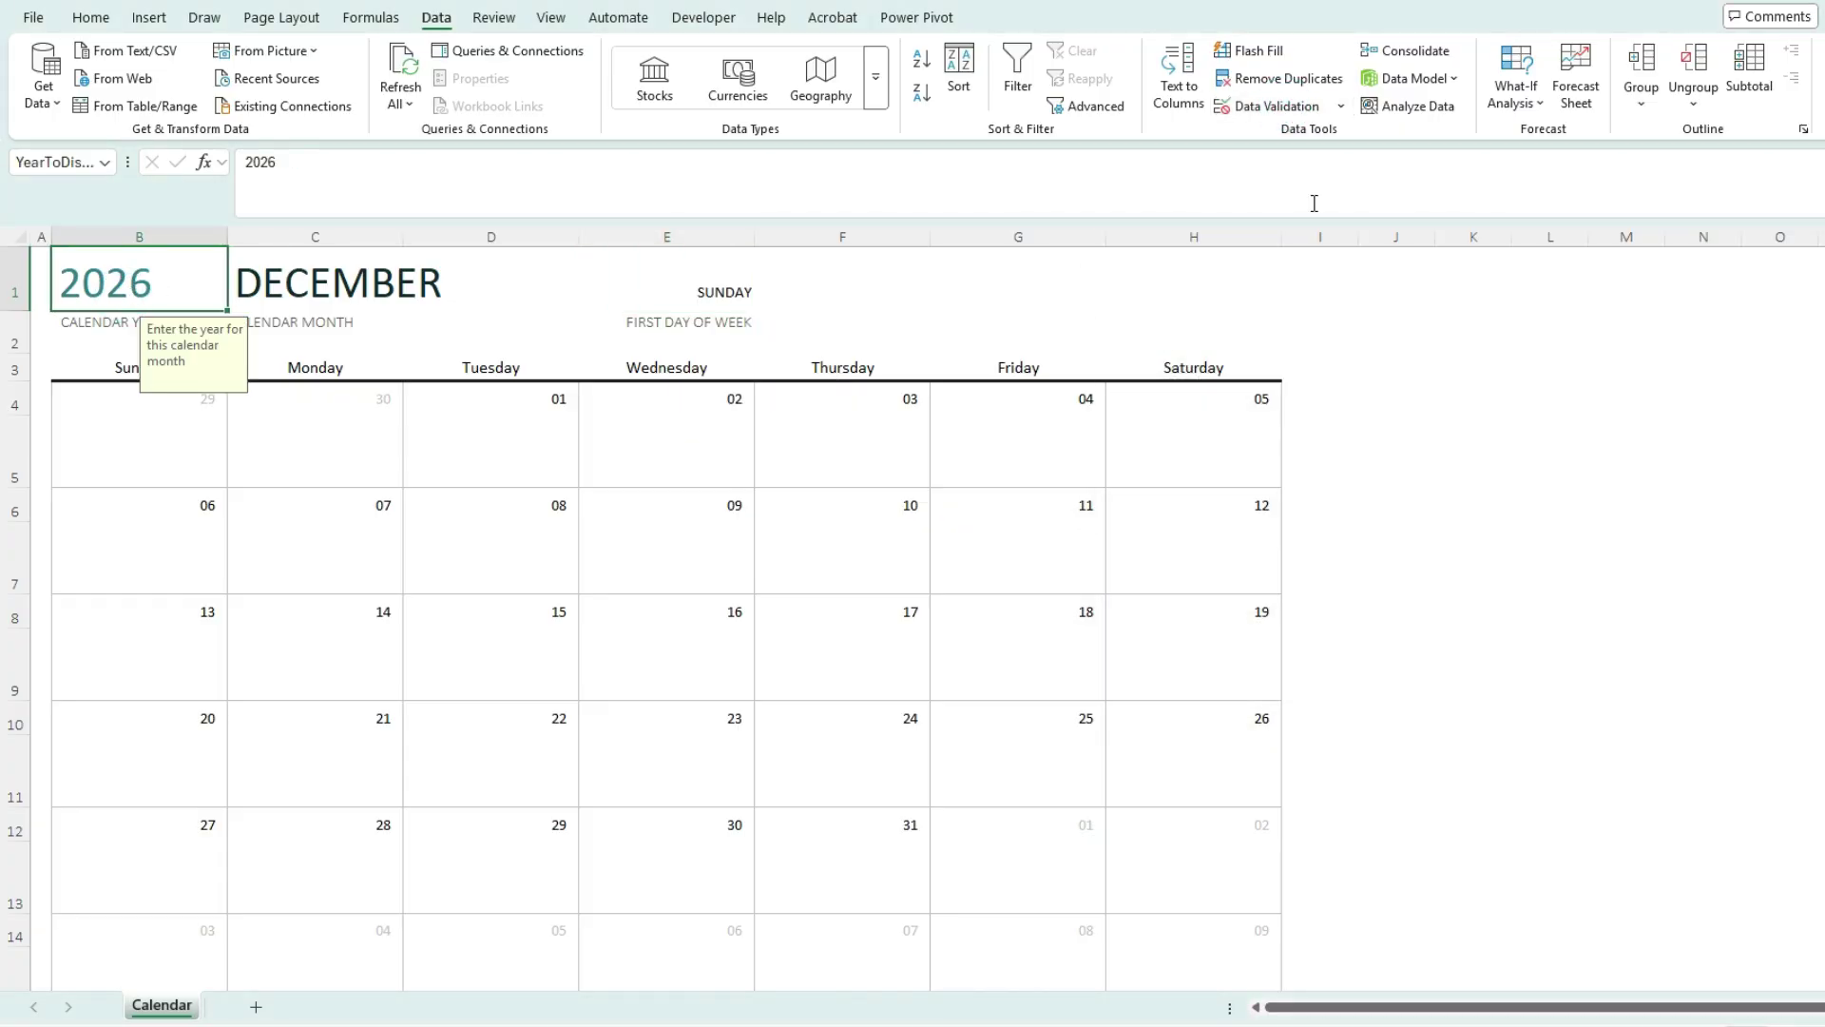
click(1276, 112)
click(1283, 405)
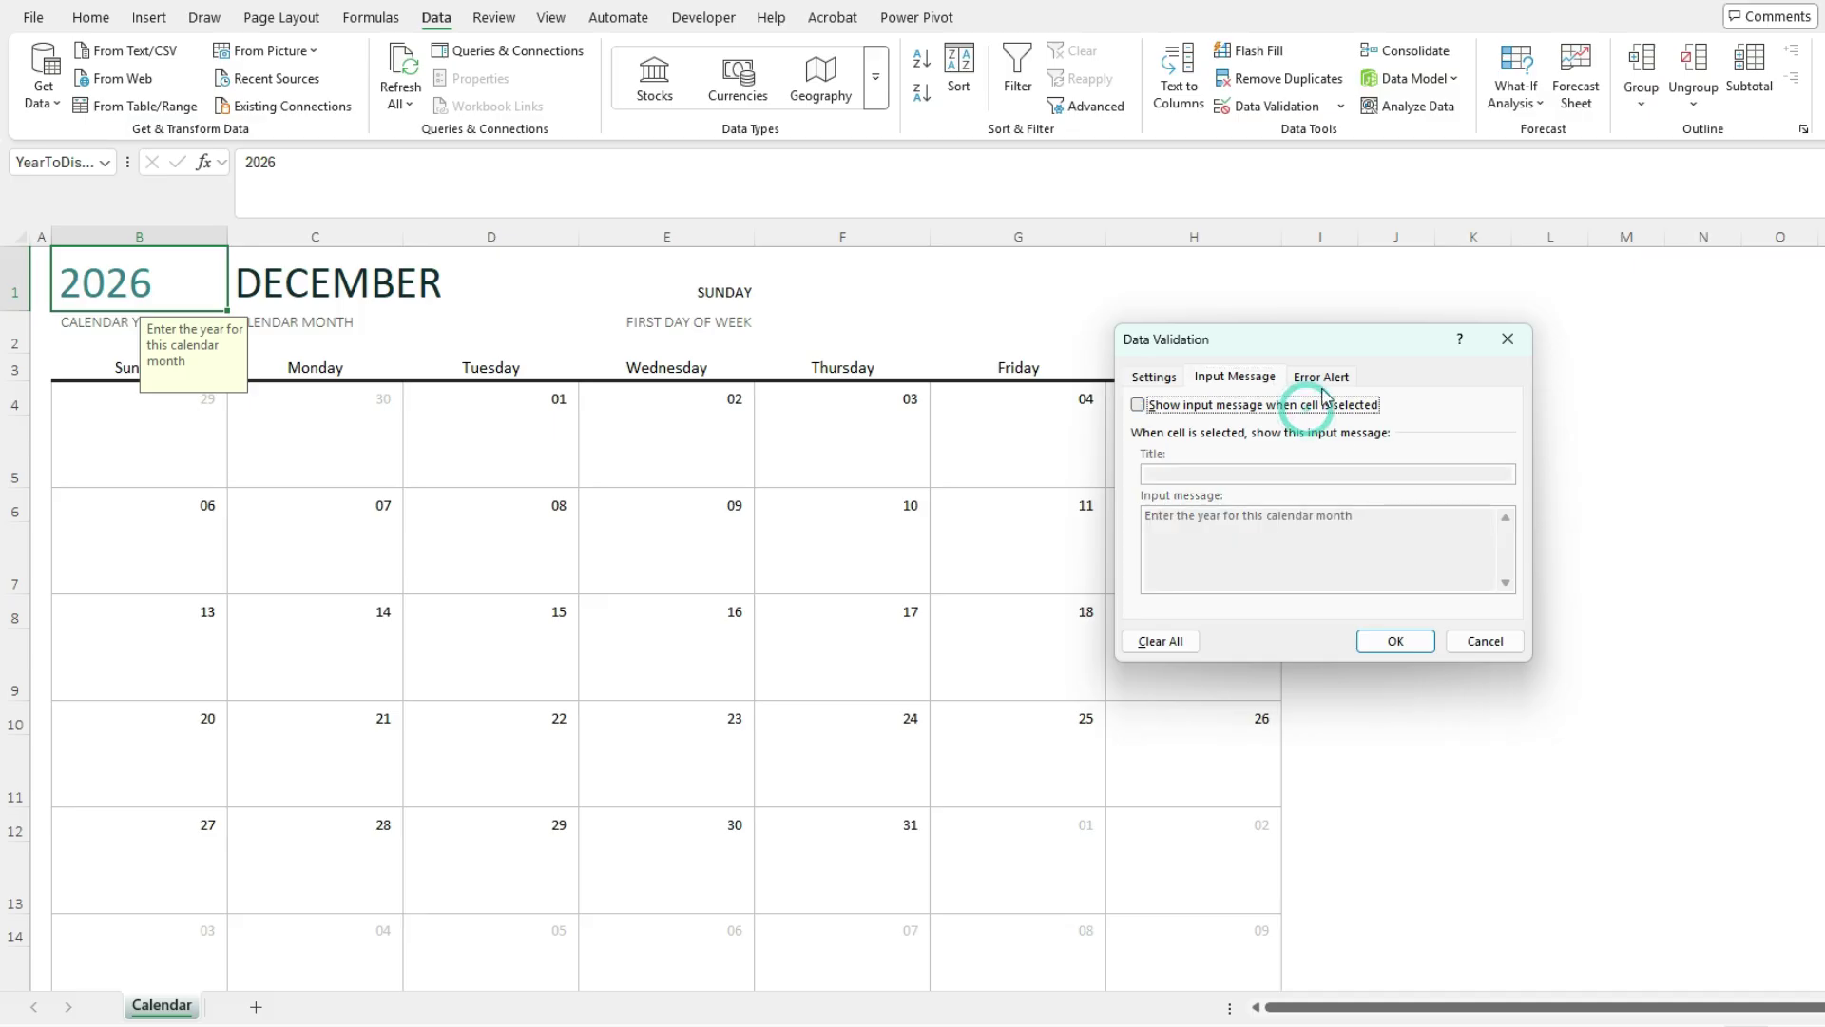
click(1321, 376)
click(1223, 405)
click(1395, 641)
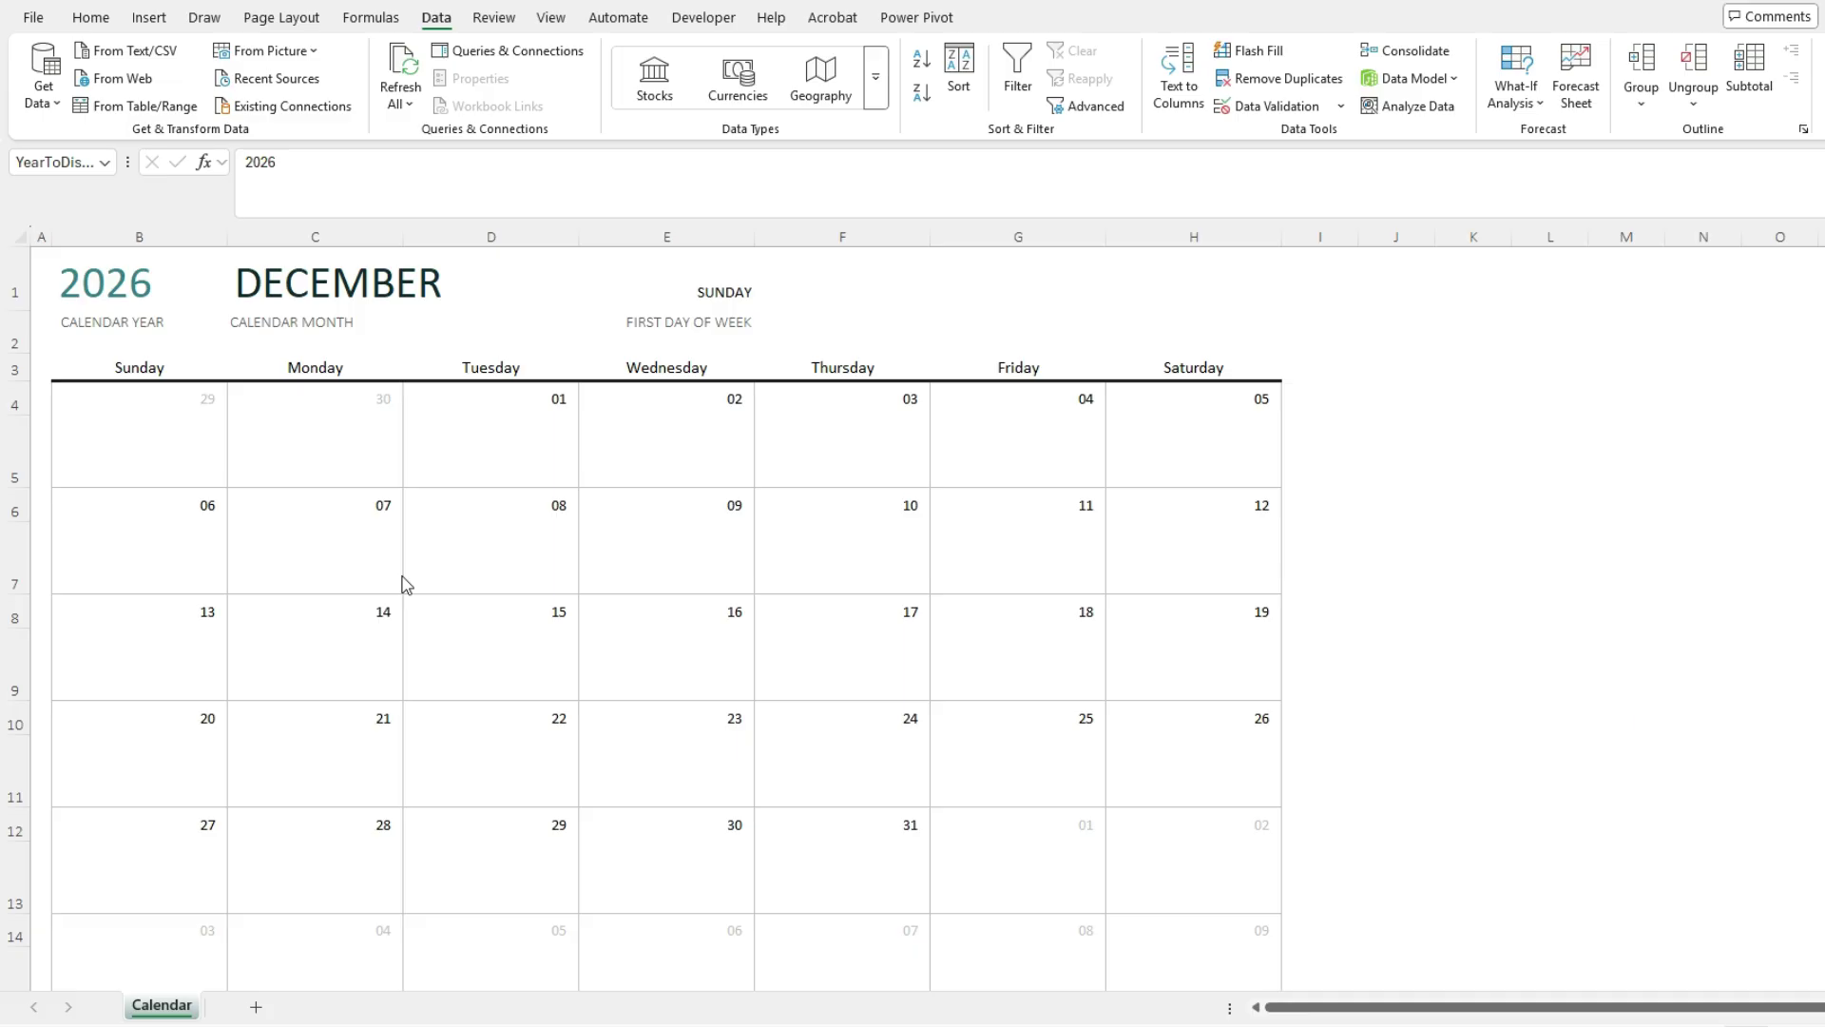
Give the weekday header row a black fill with white day names
drag(187, 367, 1210, 367)
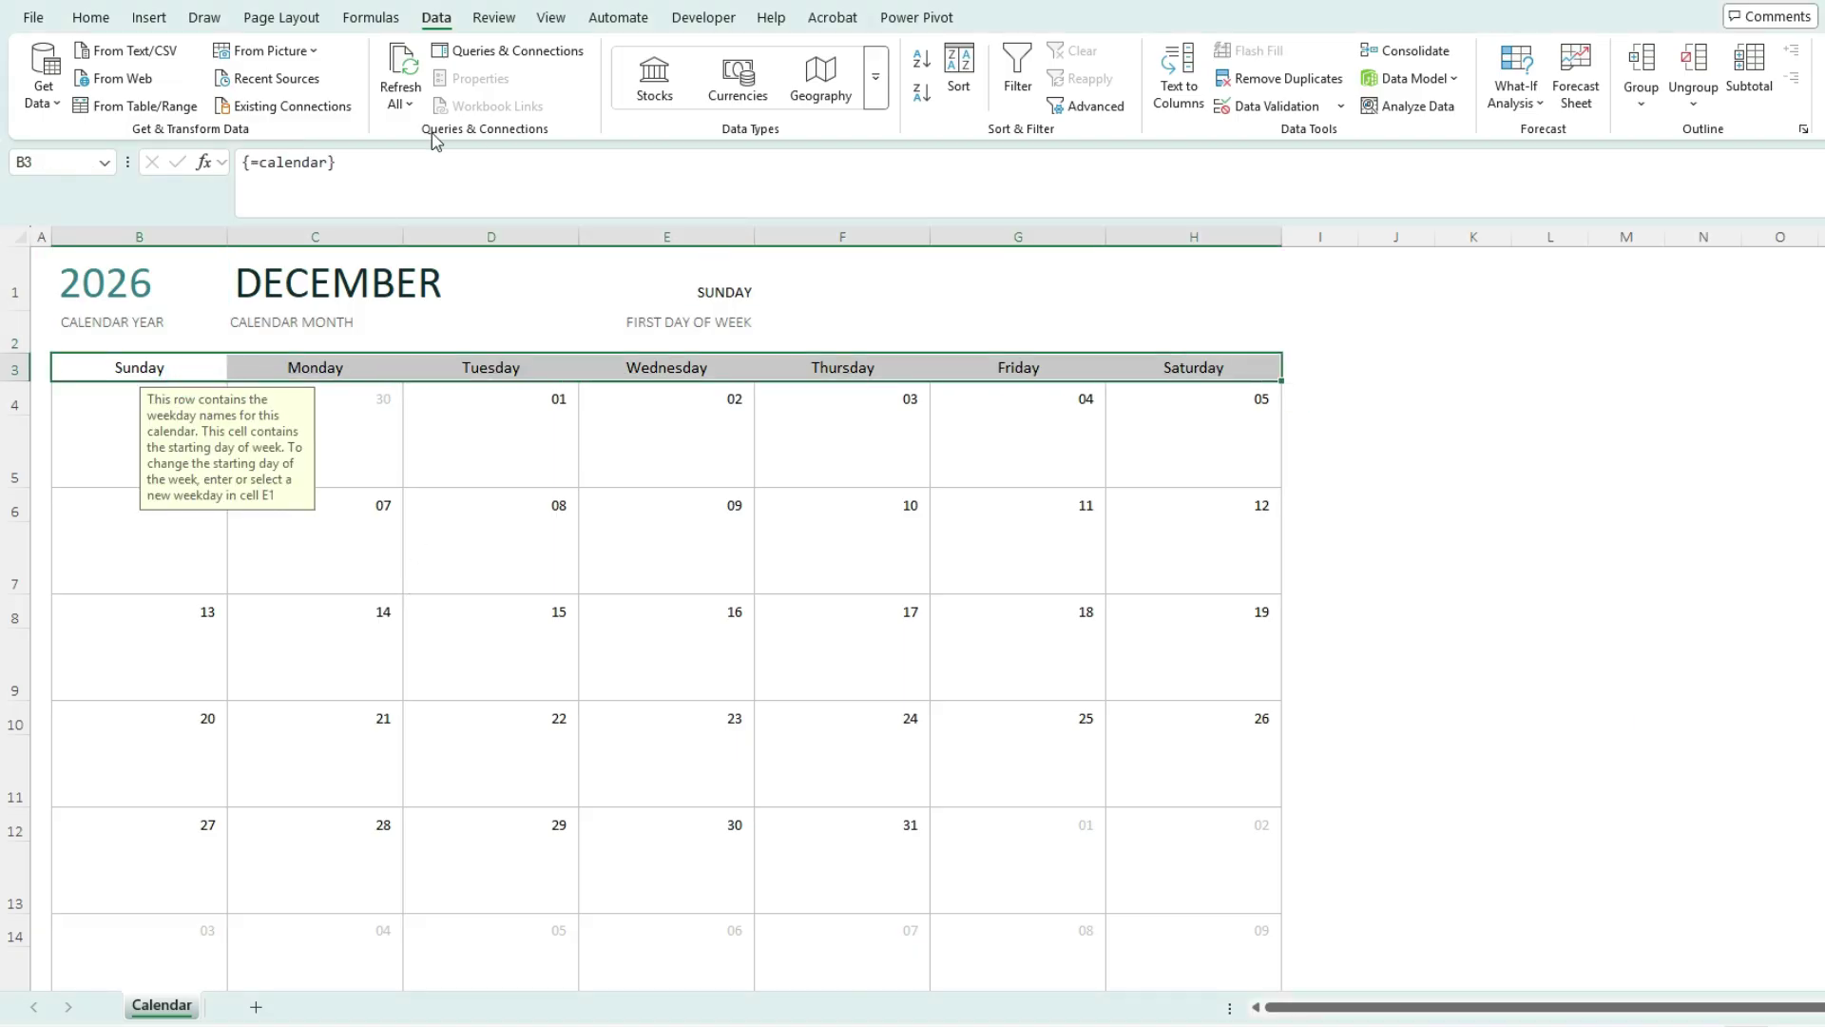
click(91, 21)
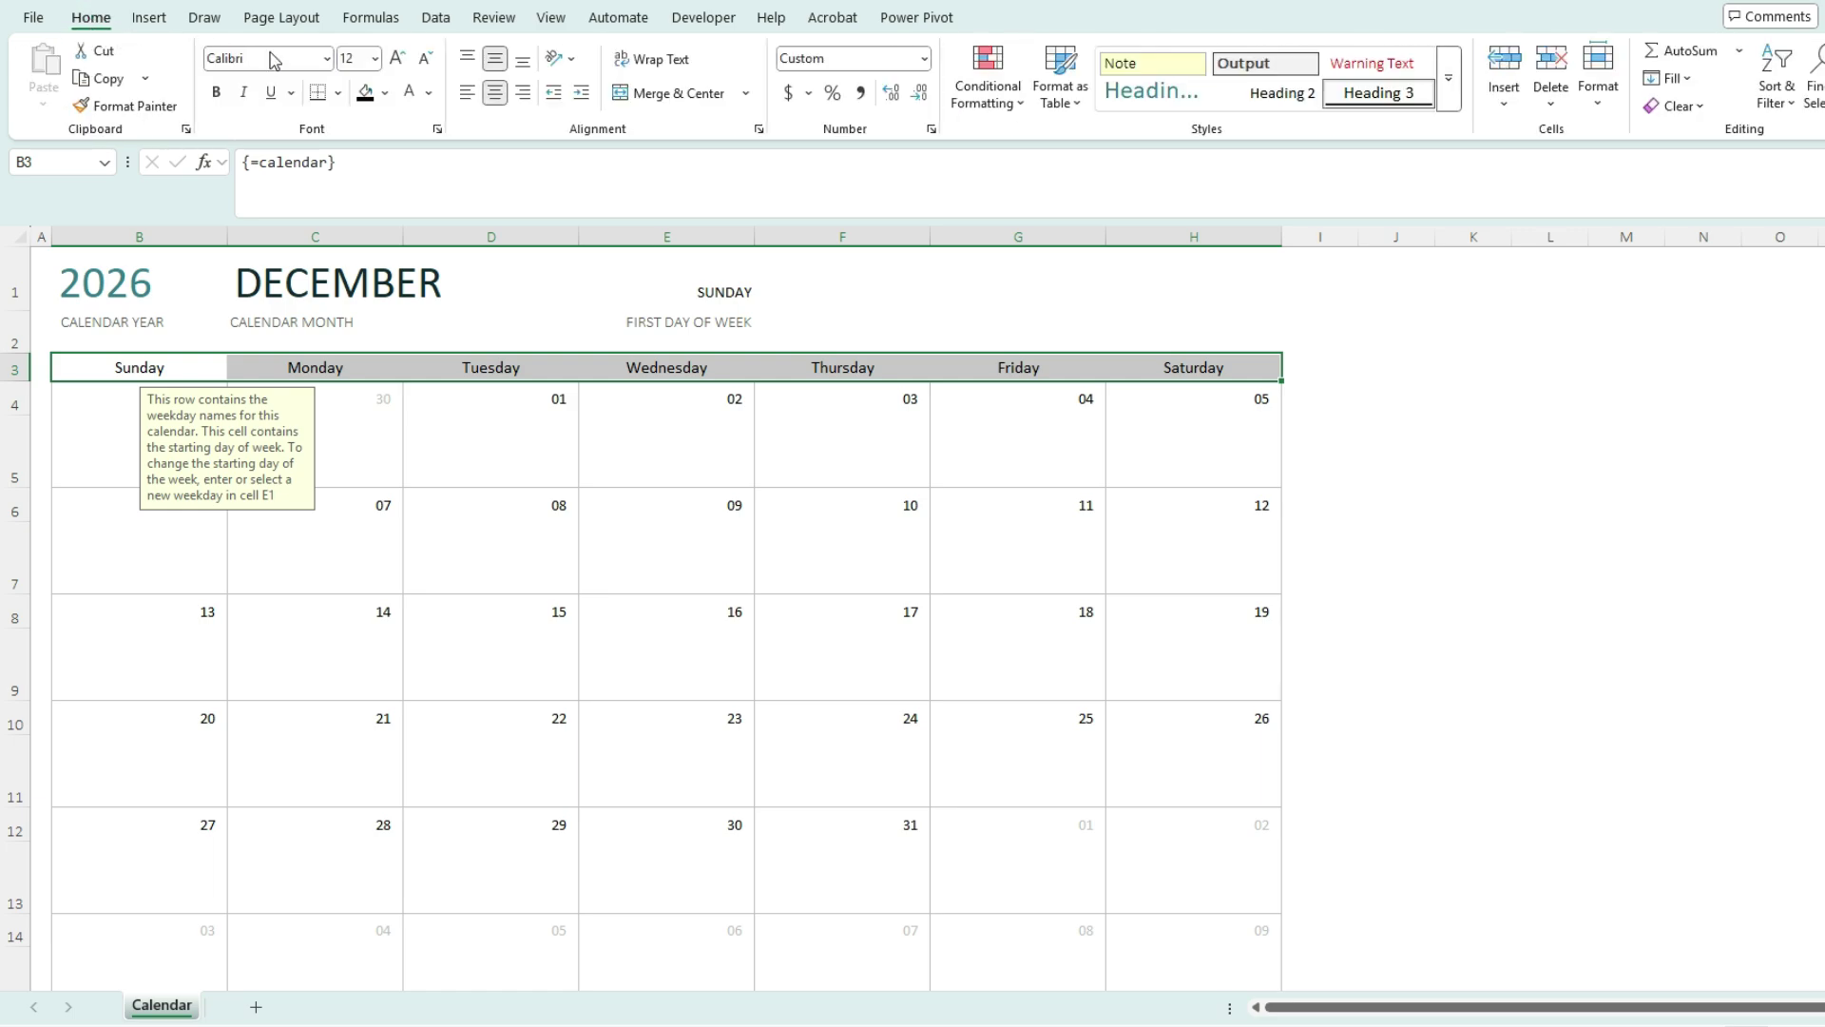
click(364, 99)
click(408, 99)
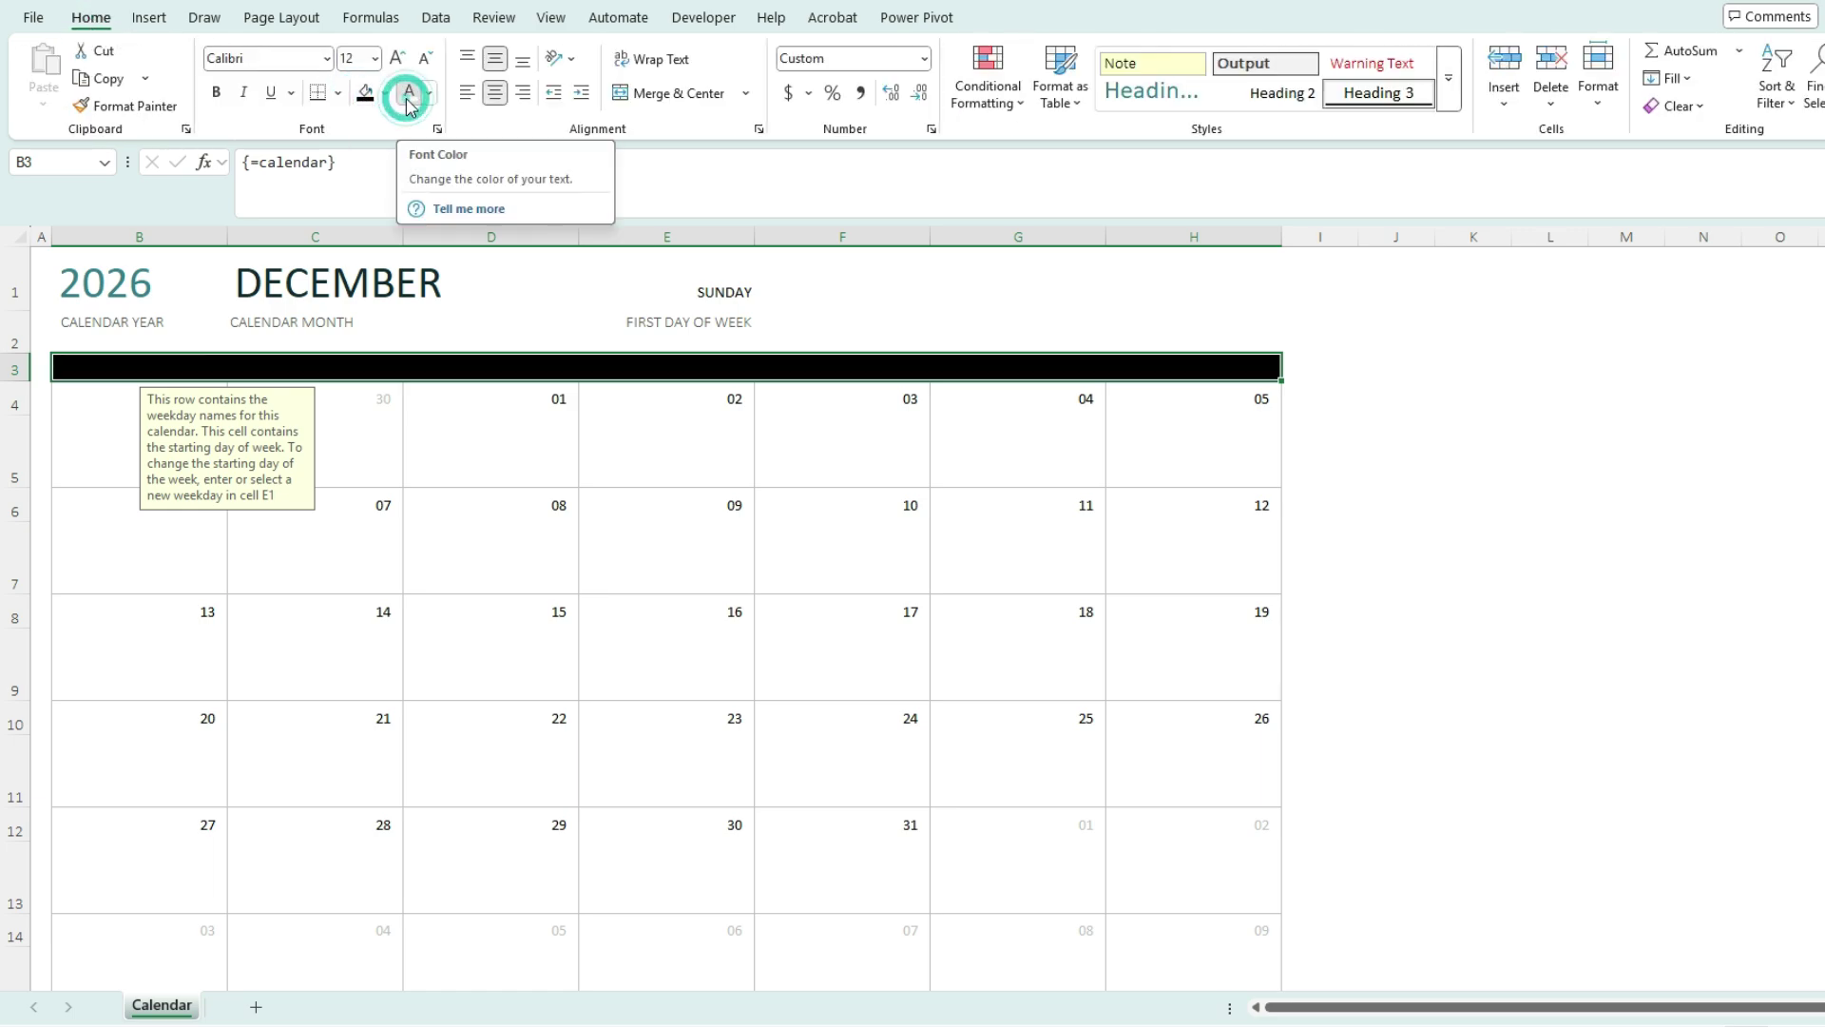
click(843, 442)
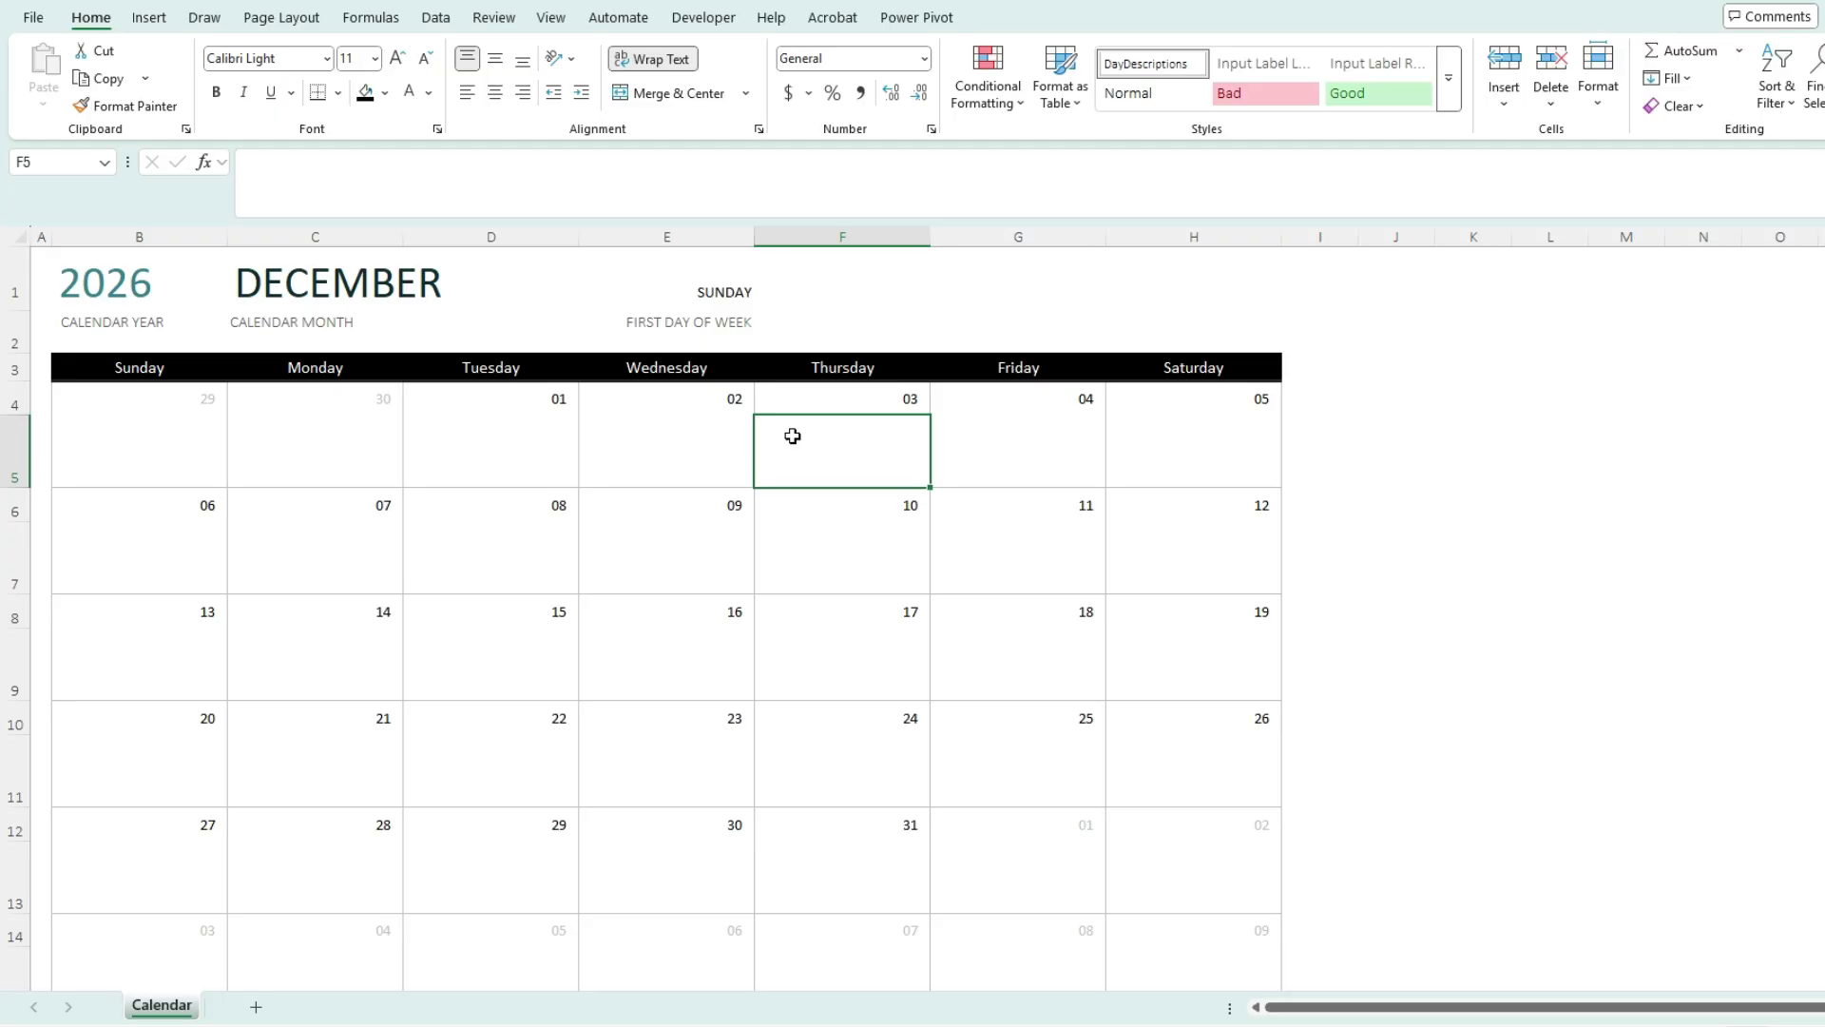
Switch the calendar month to APRIL so the grid shows April 2026
click(419, 296)
click(587, 300)
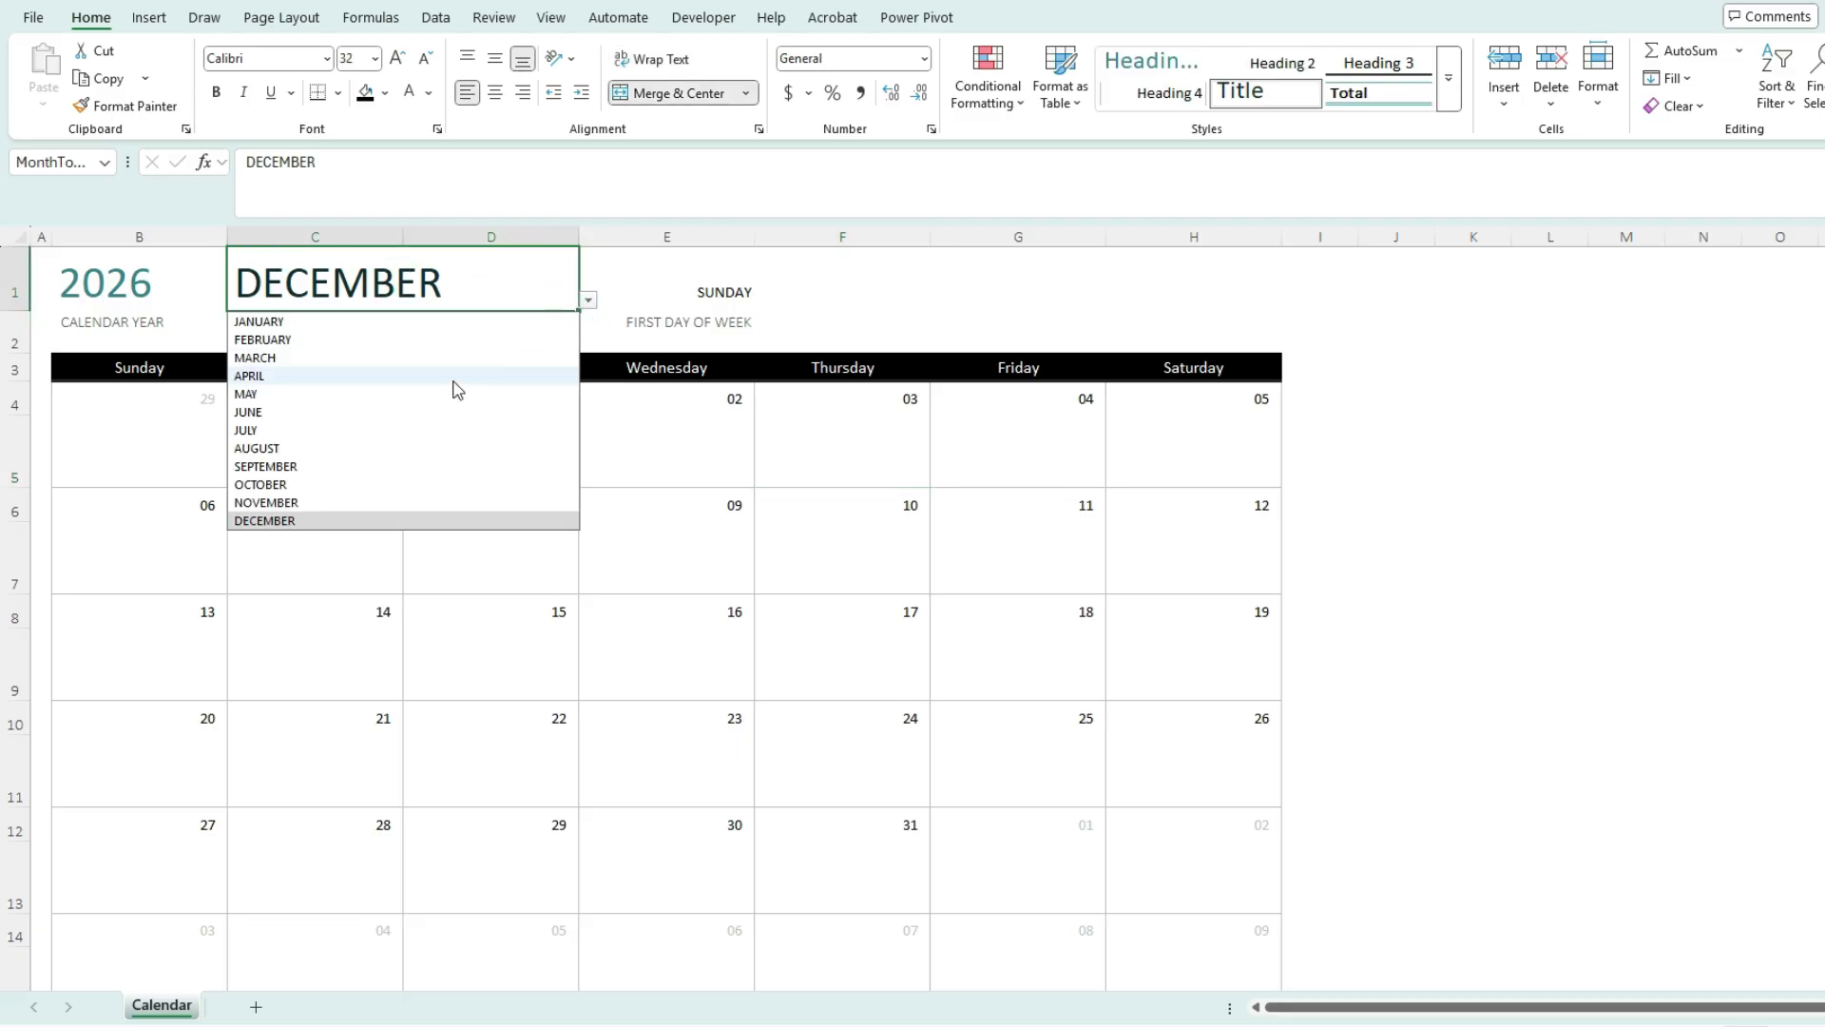
click(452, 373)
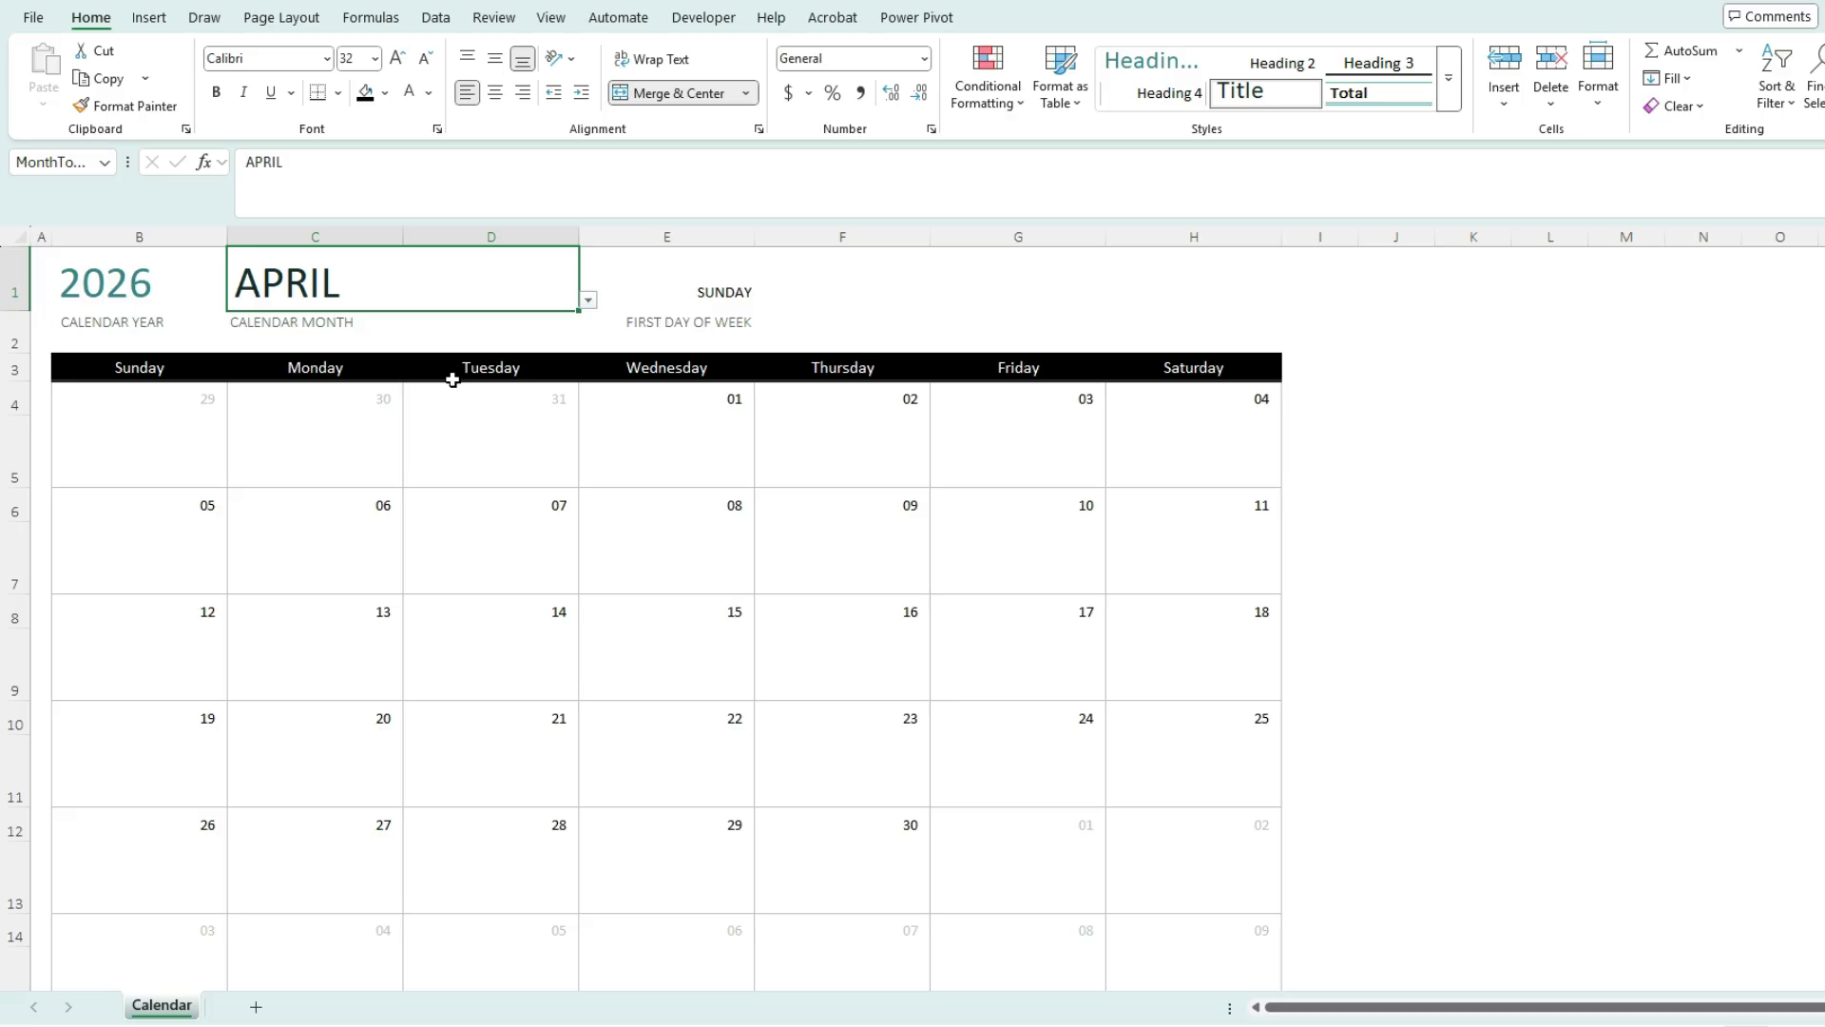
click(677, 437)
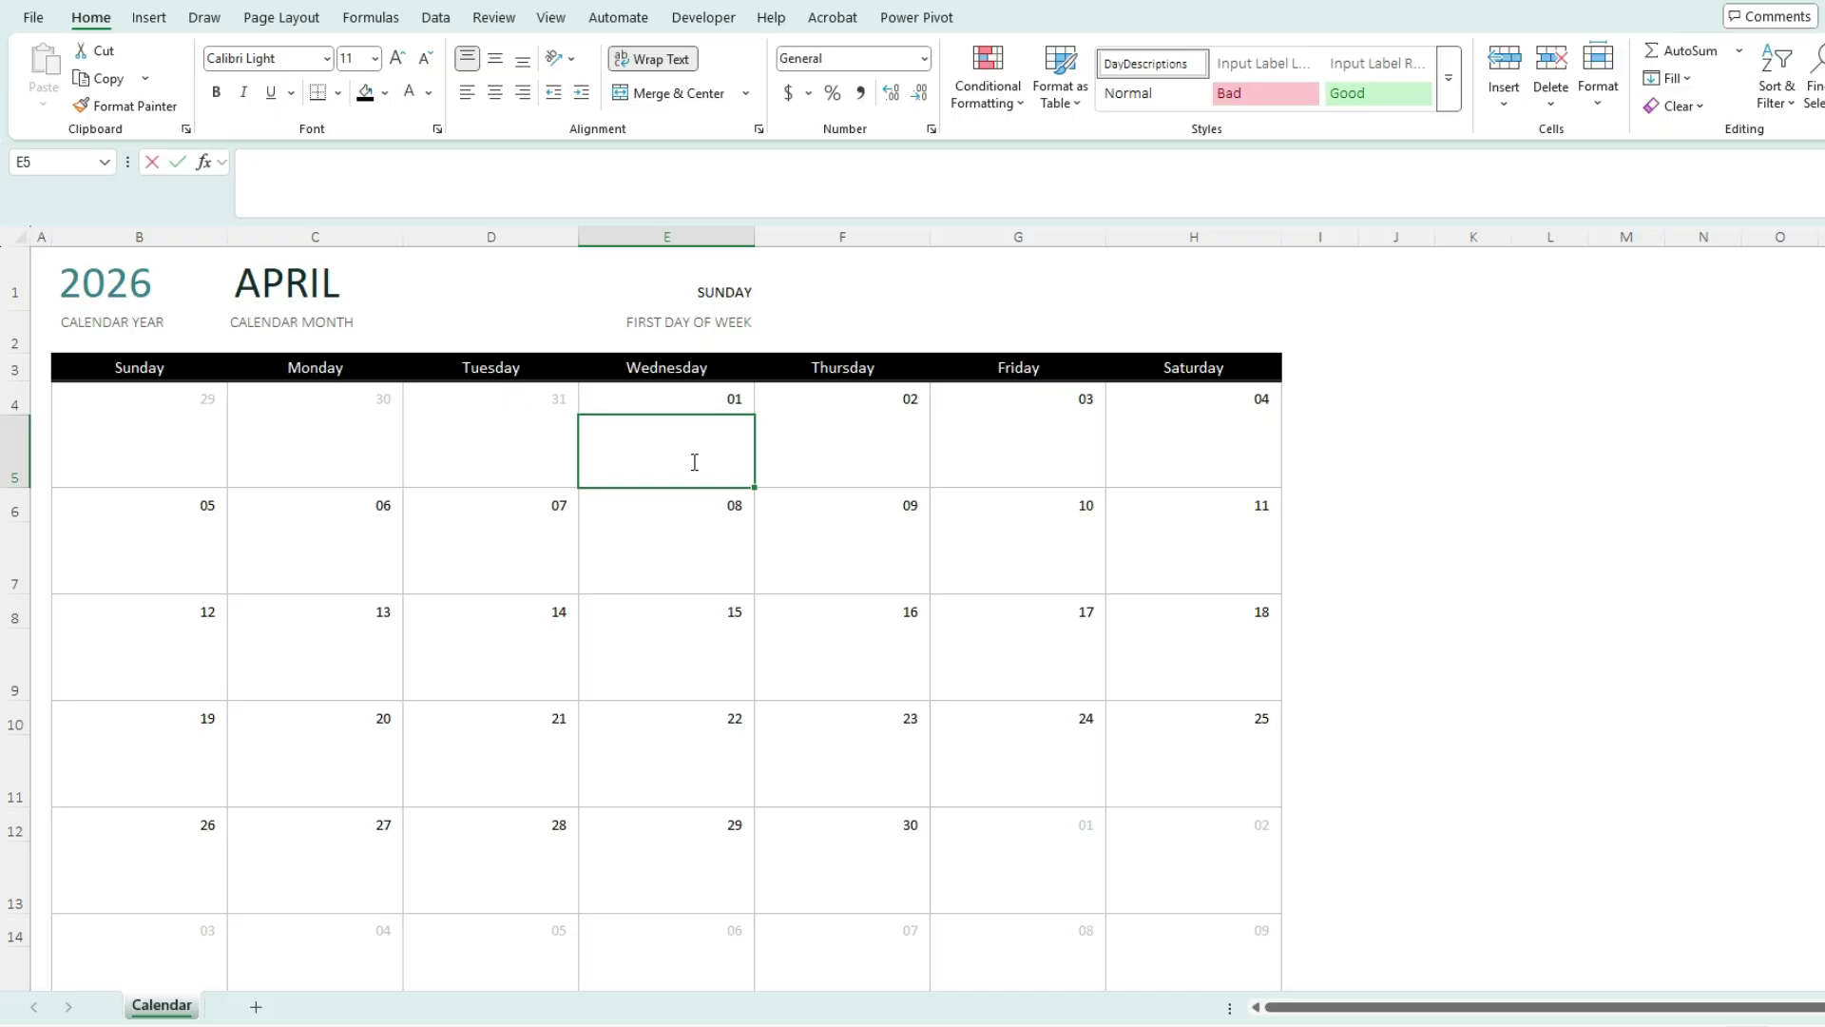
Enter Monthly Meeting and Family Dinner on two lines in cell E5 under April 1
text(Monthly Meeting)
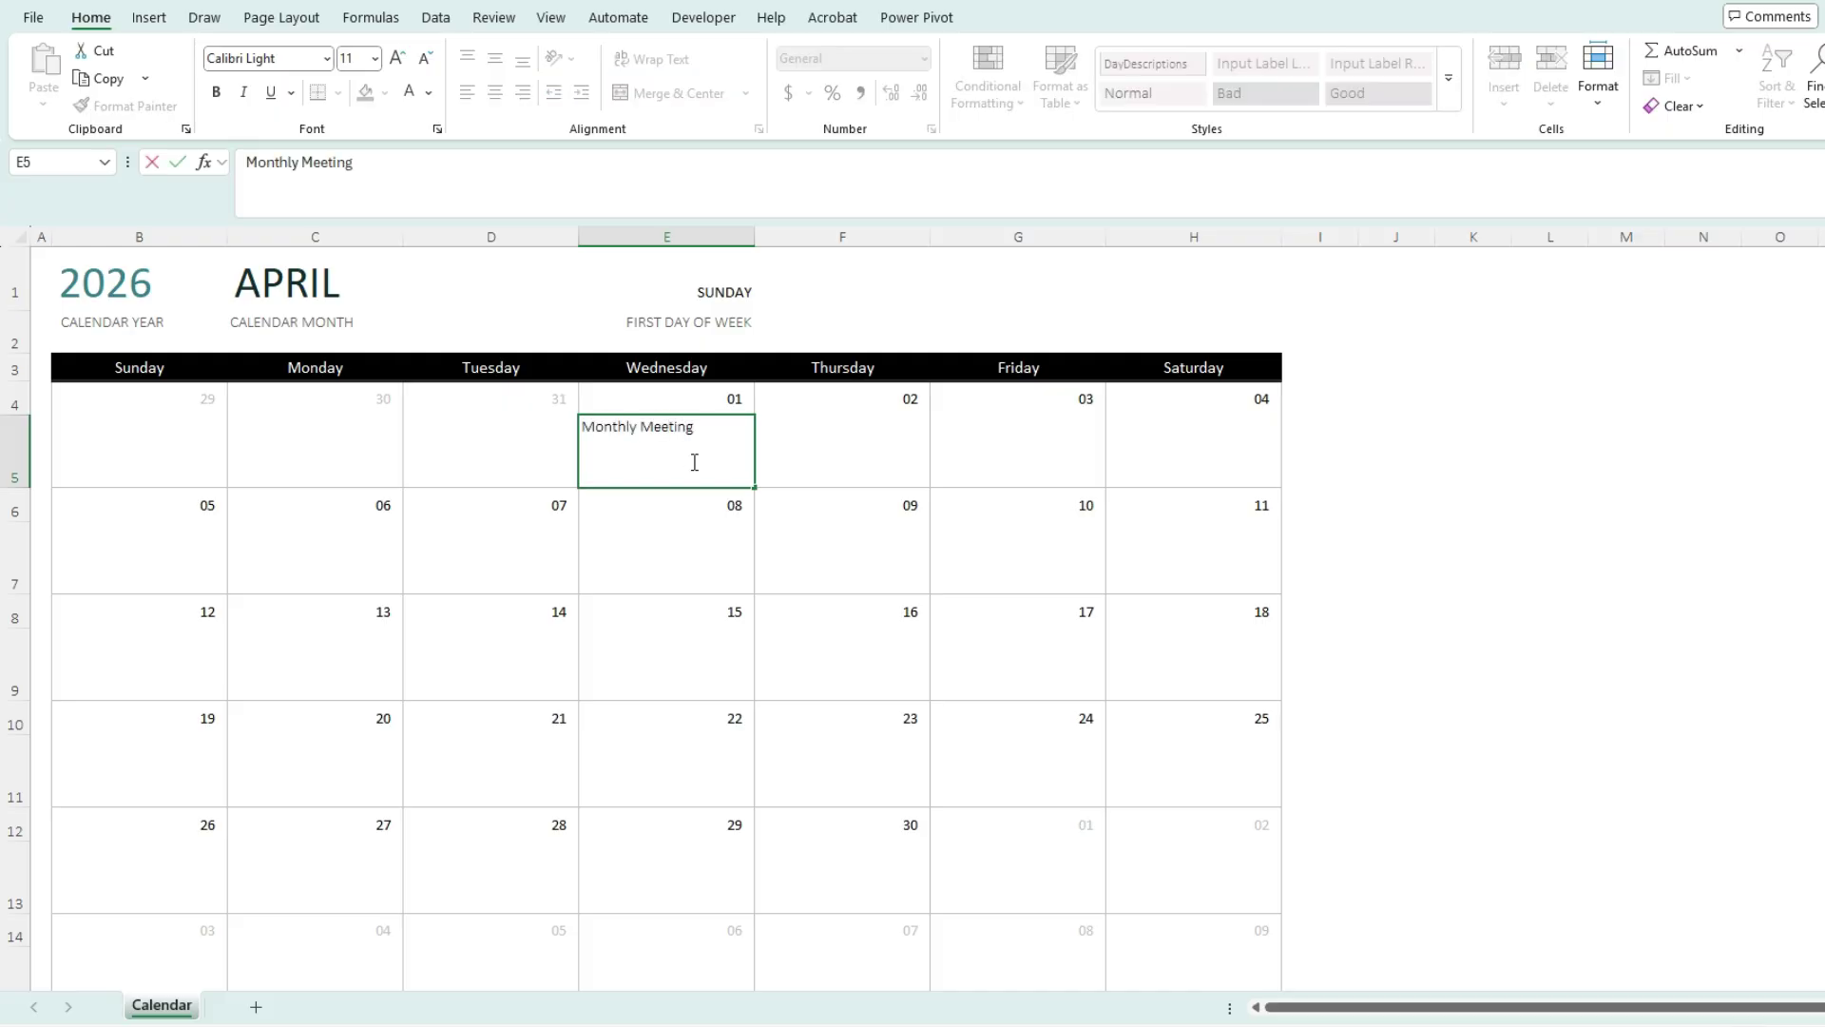
key(Return)
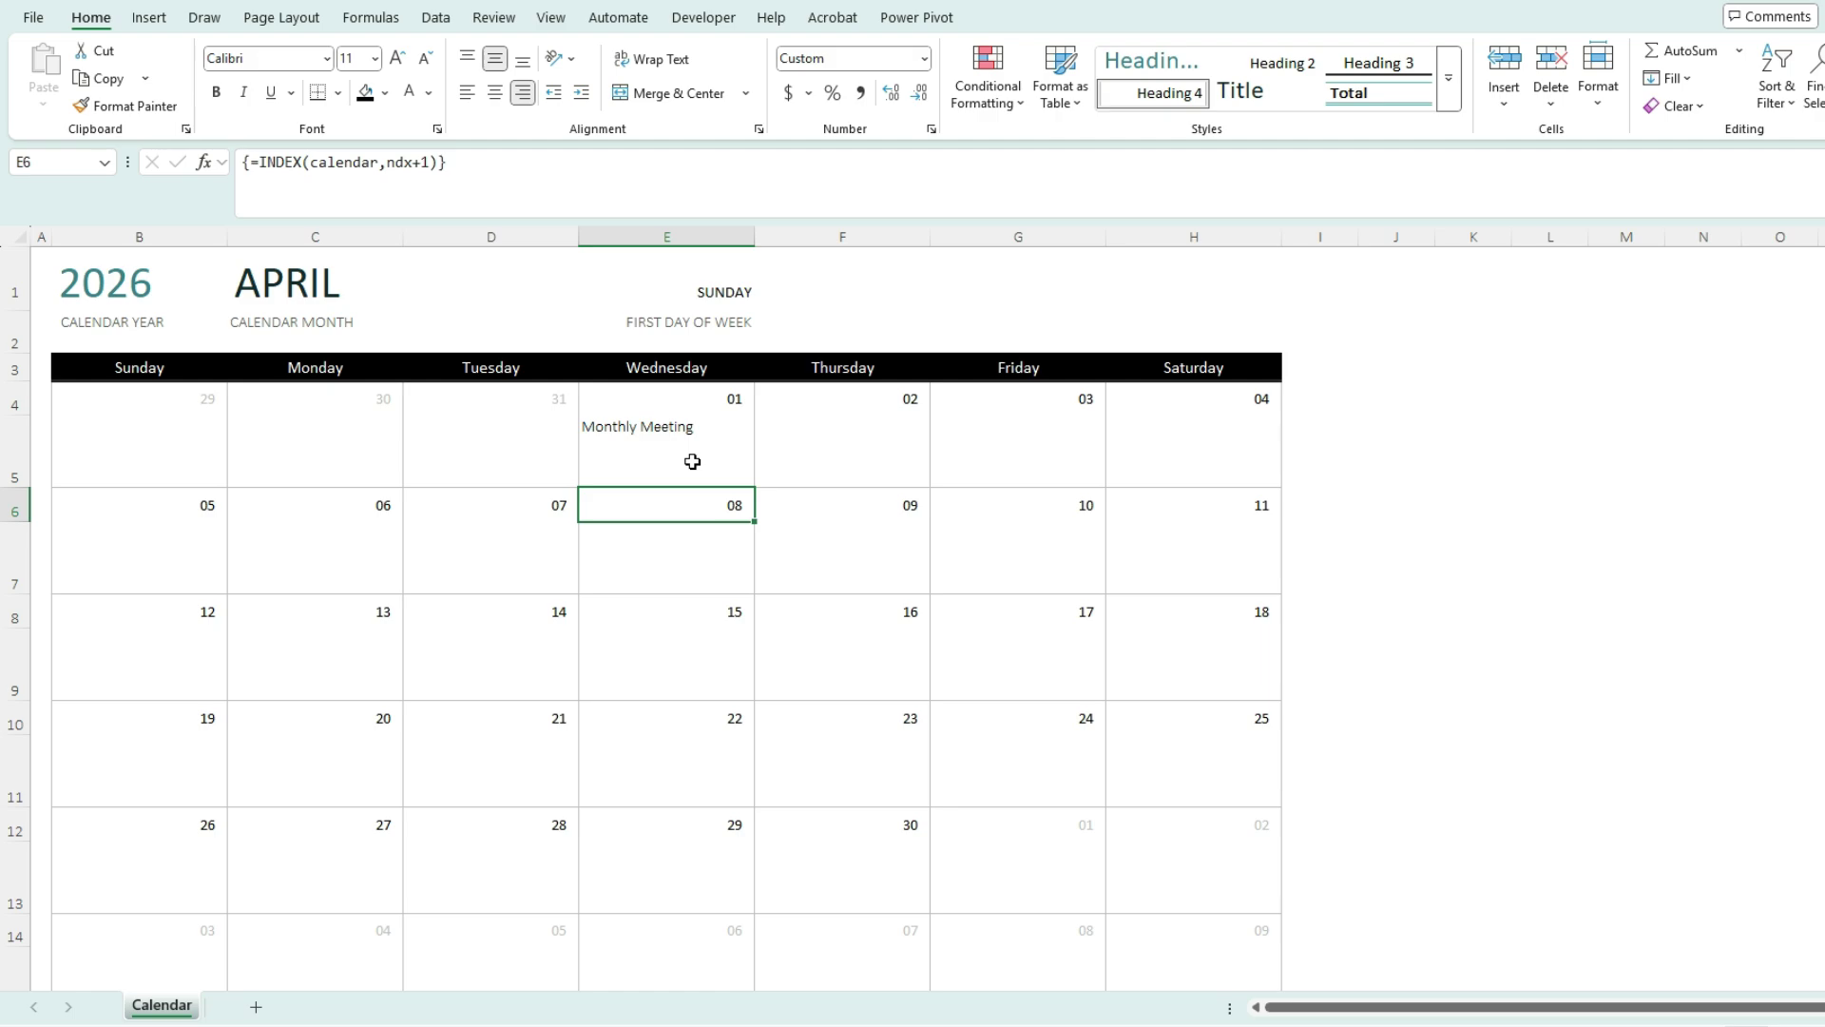
click(692, 461)
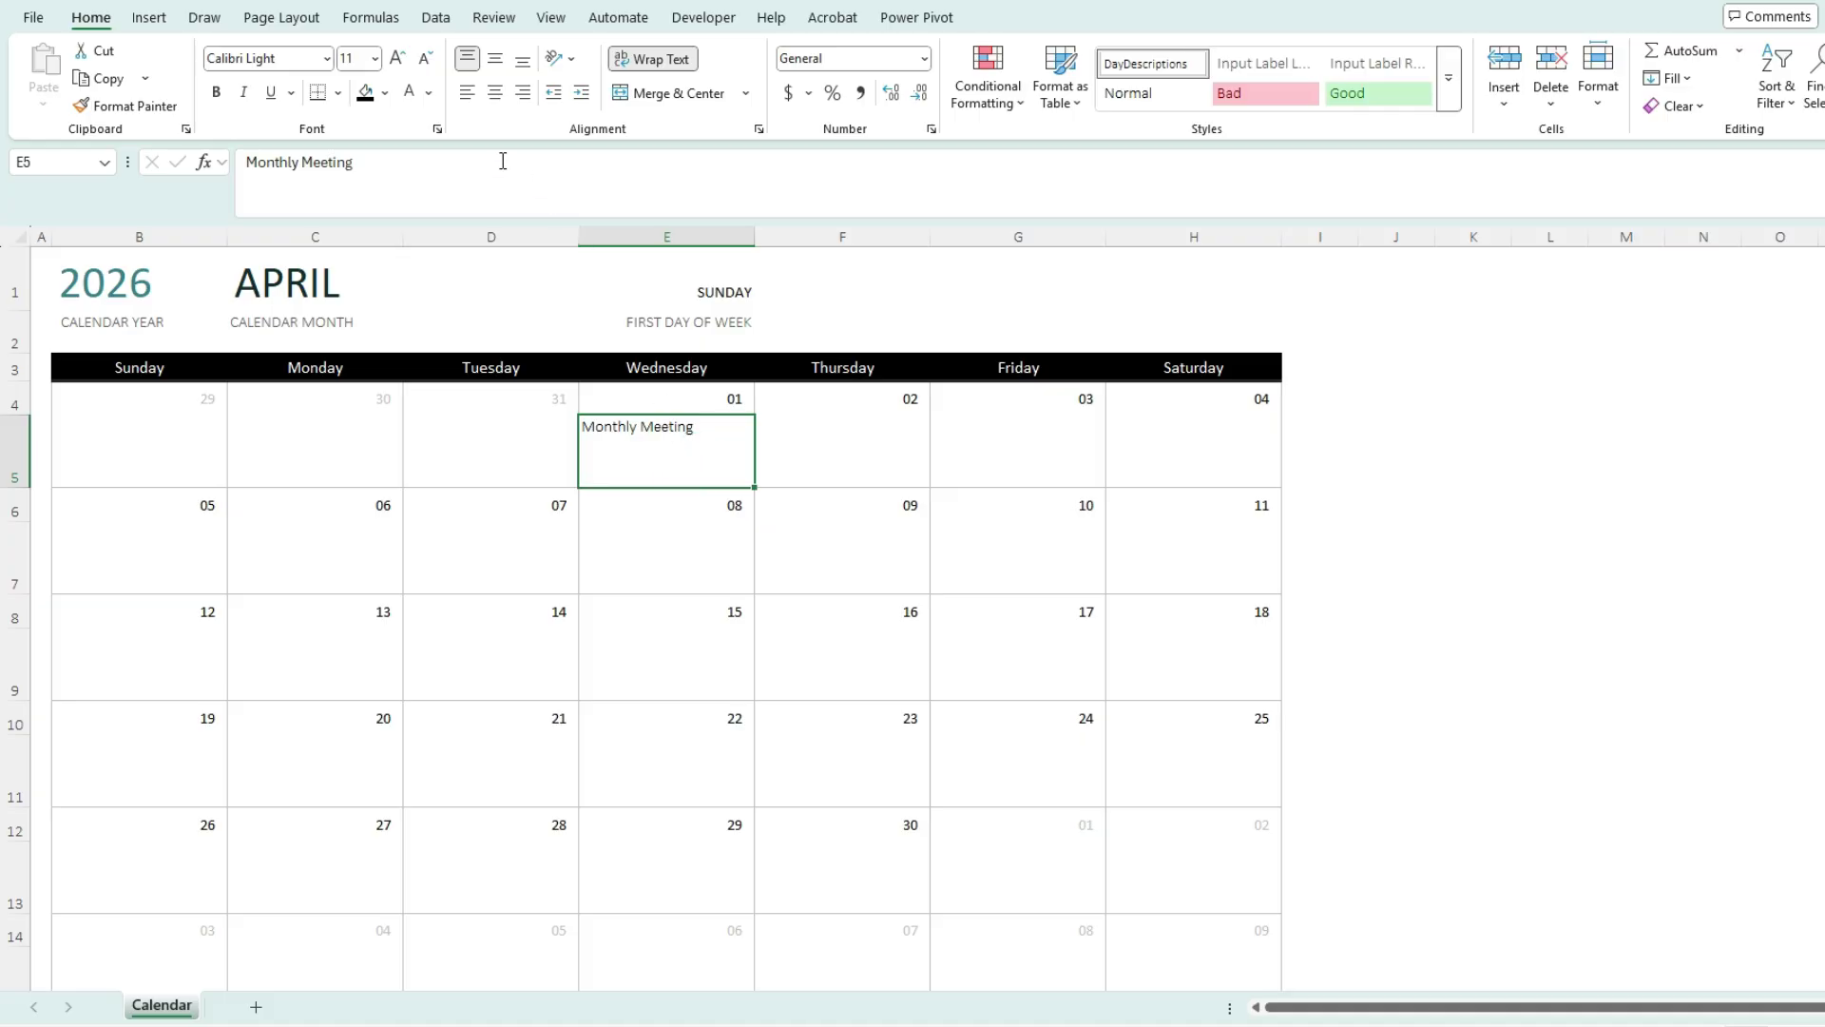
click(448, 168)
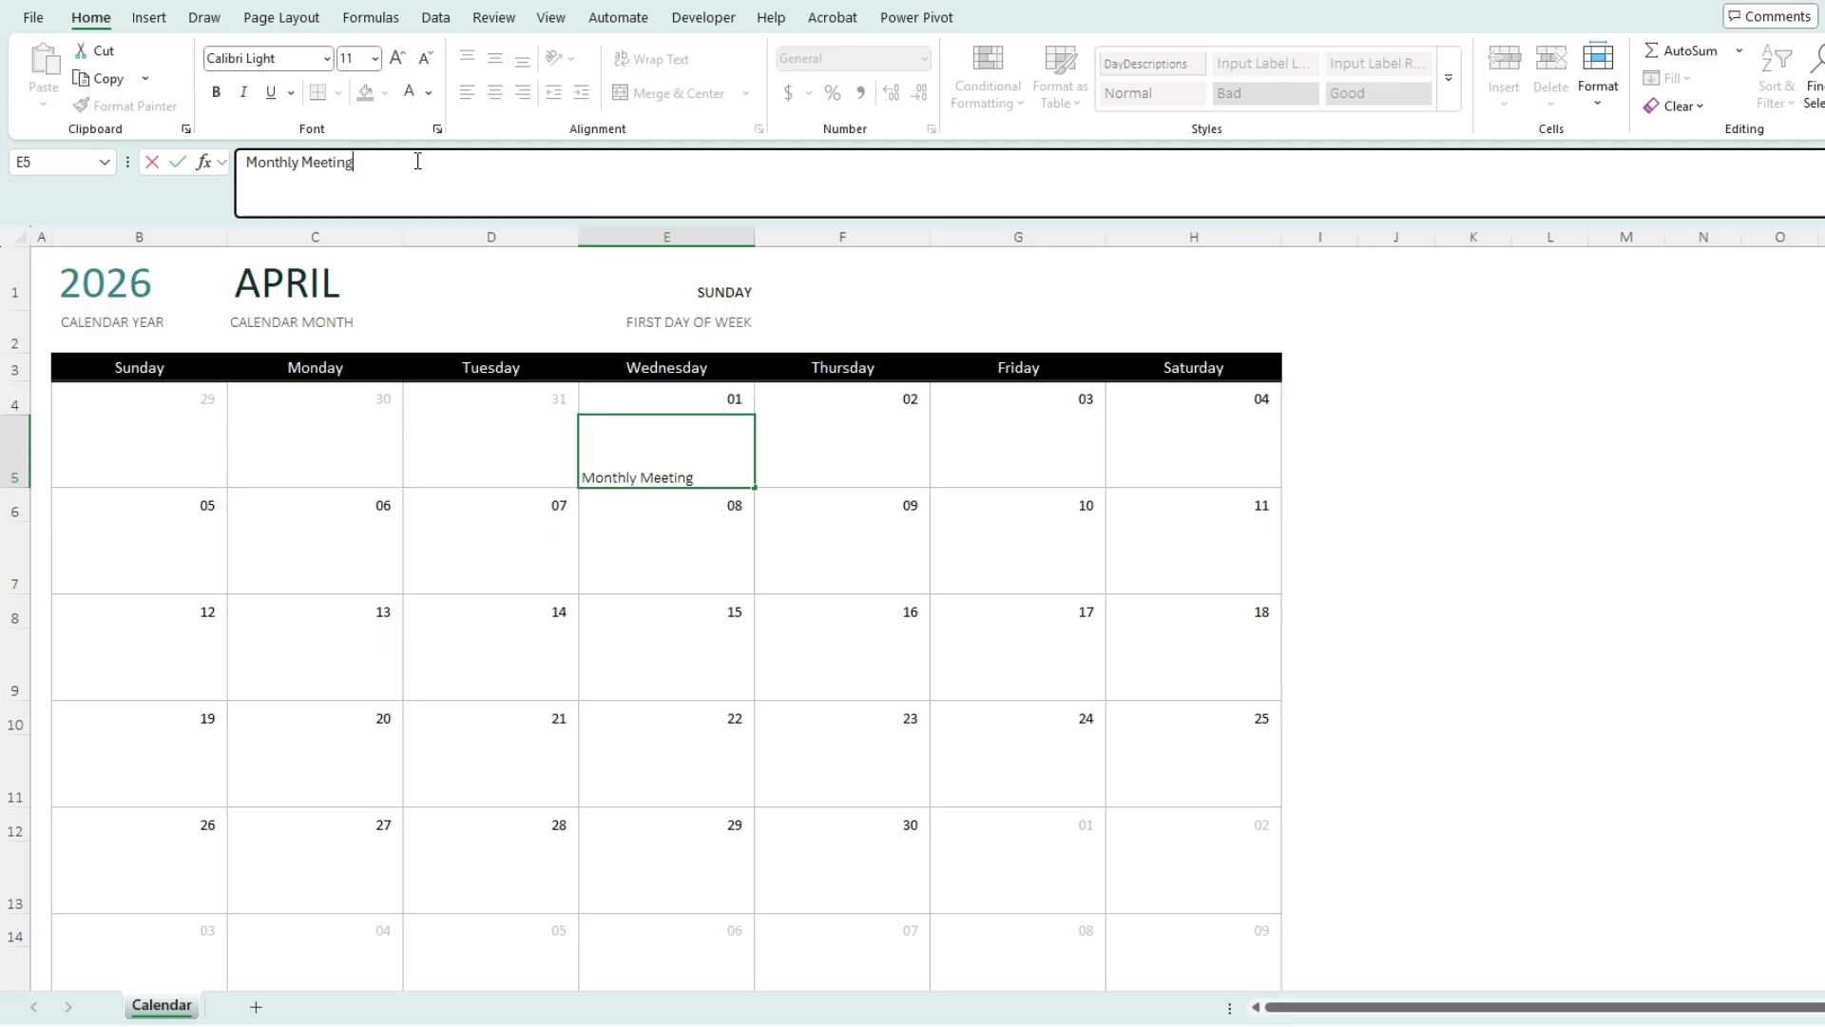
key(alt+Return)
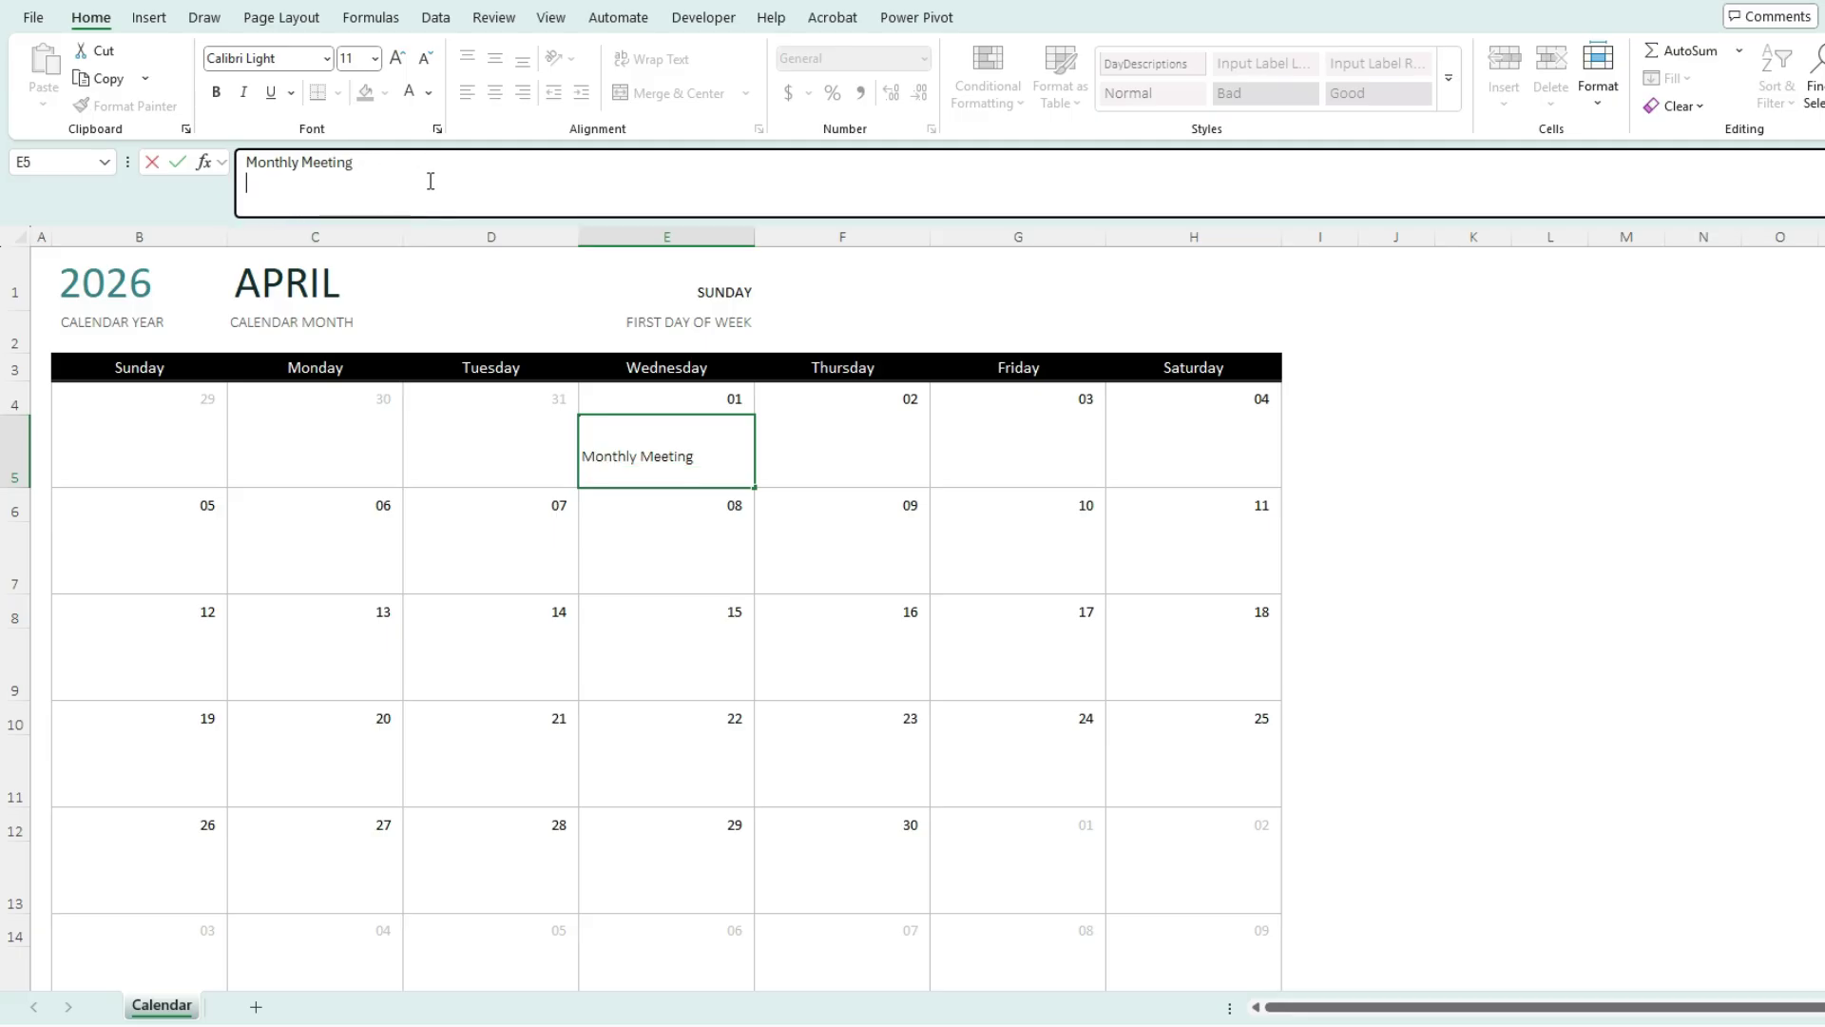
text(Famil)
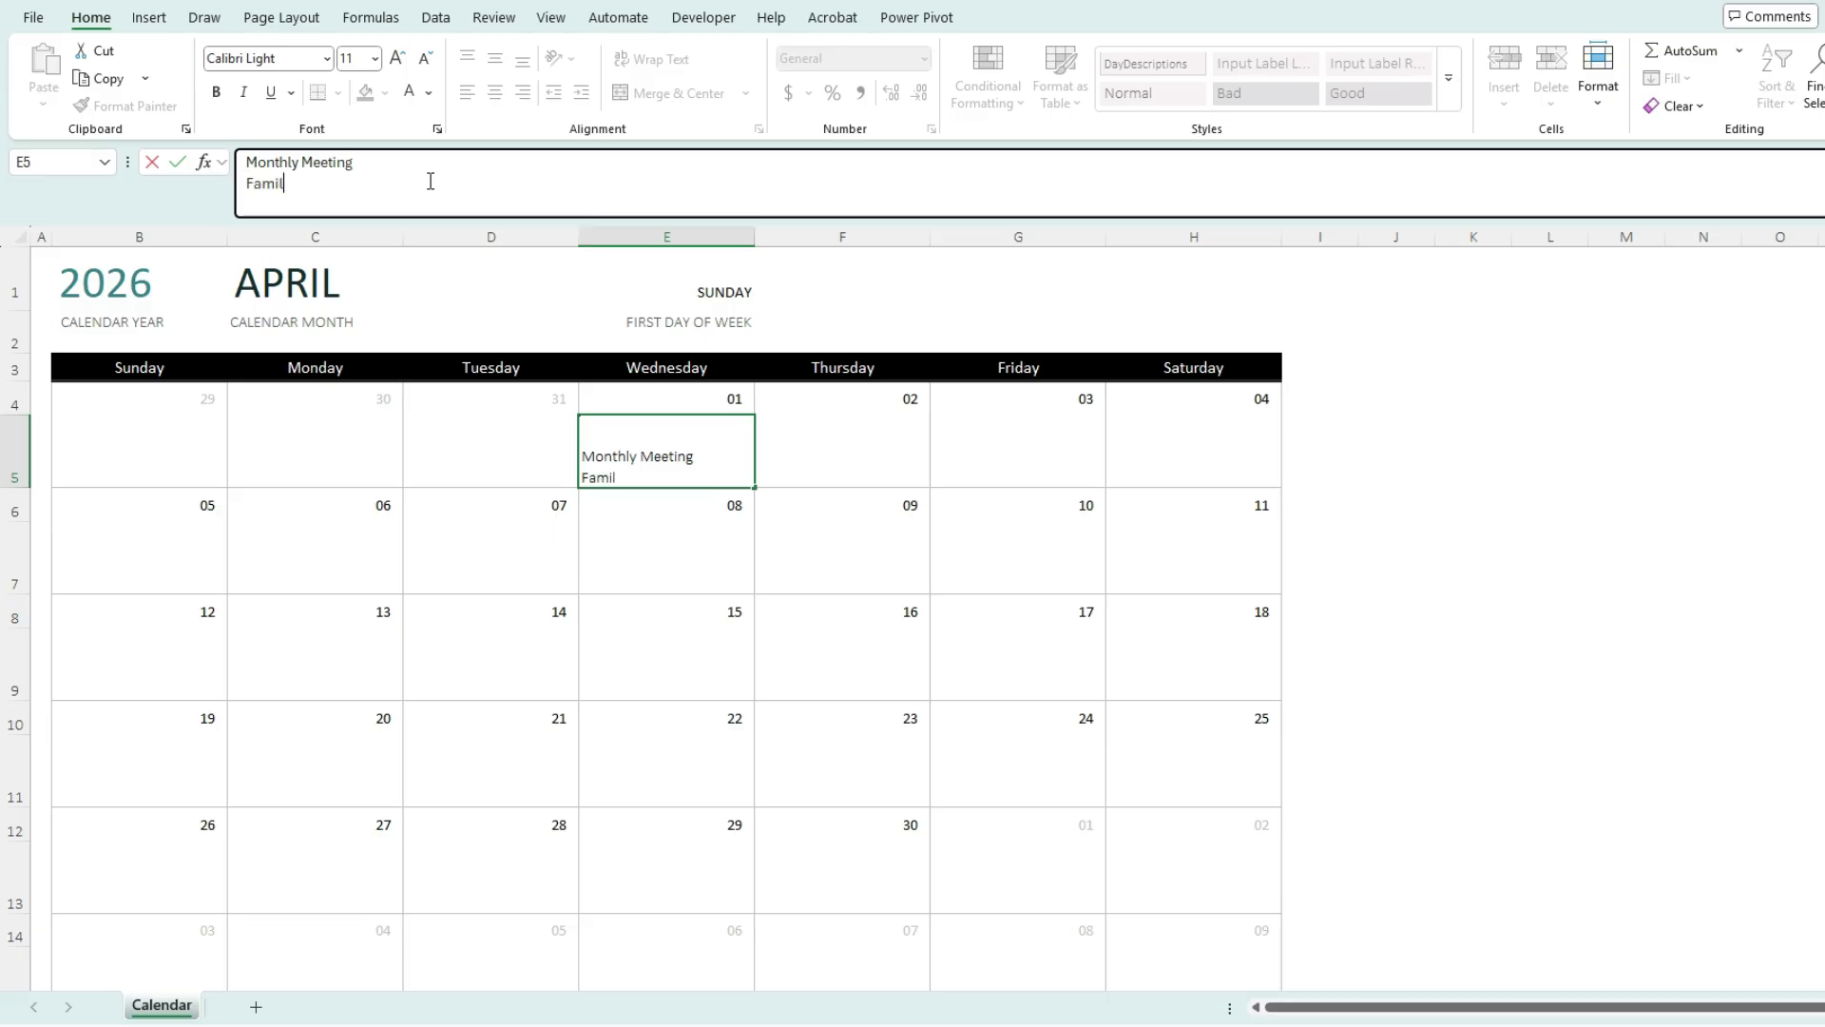
text(y Dinner)
key(Return)
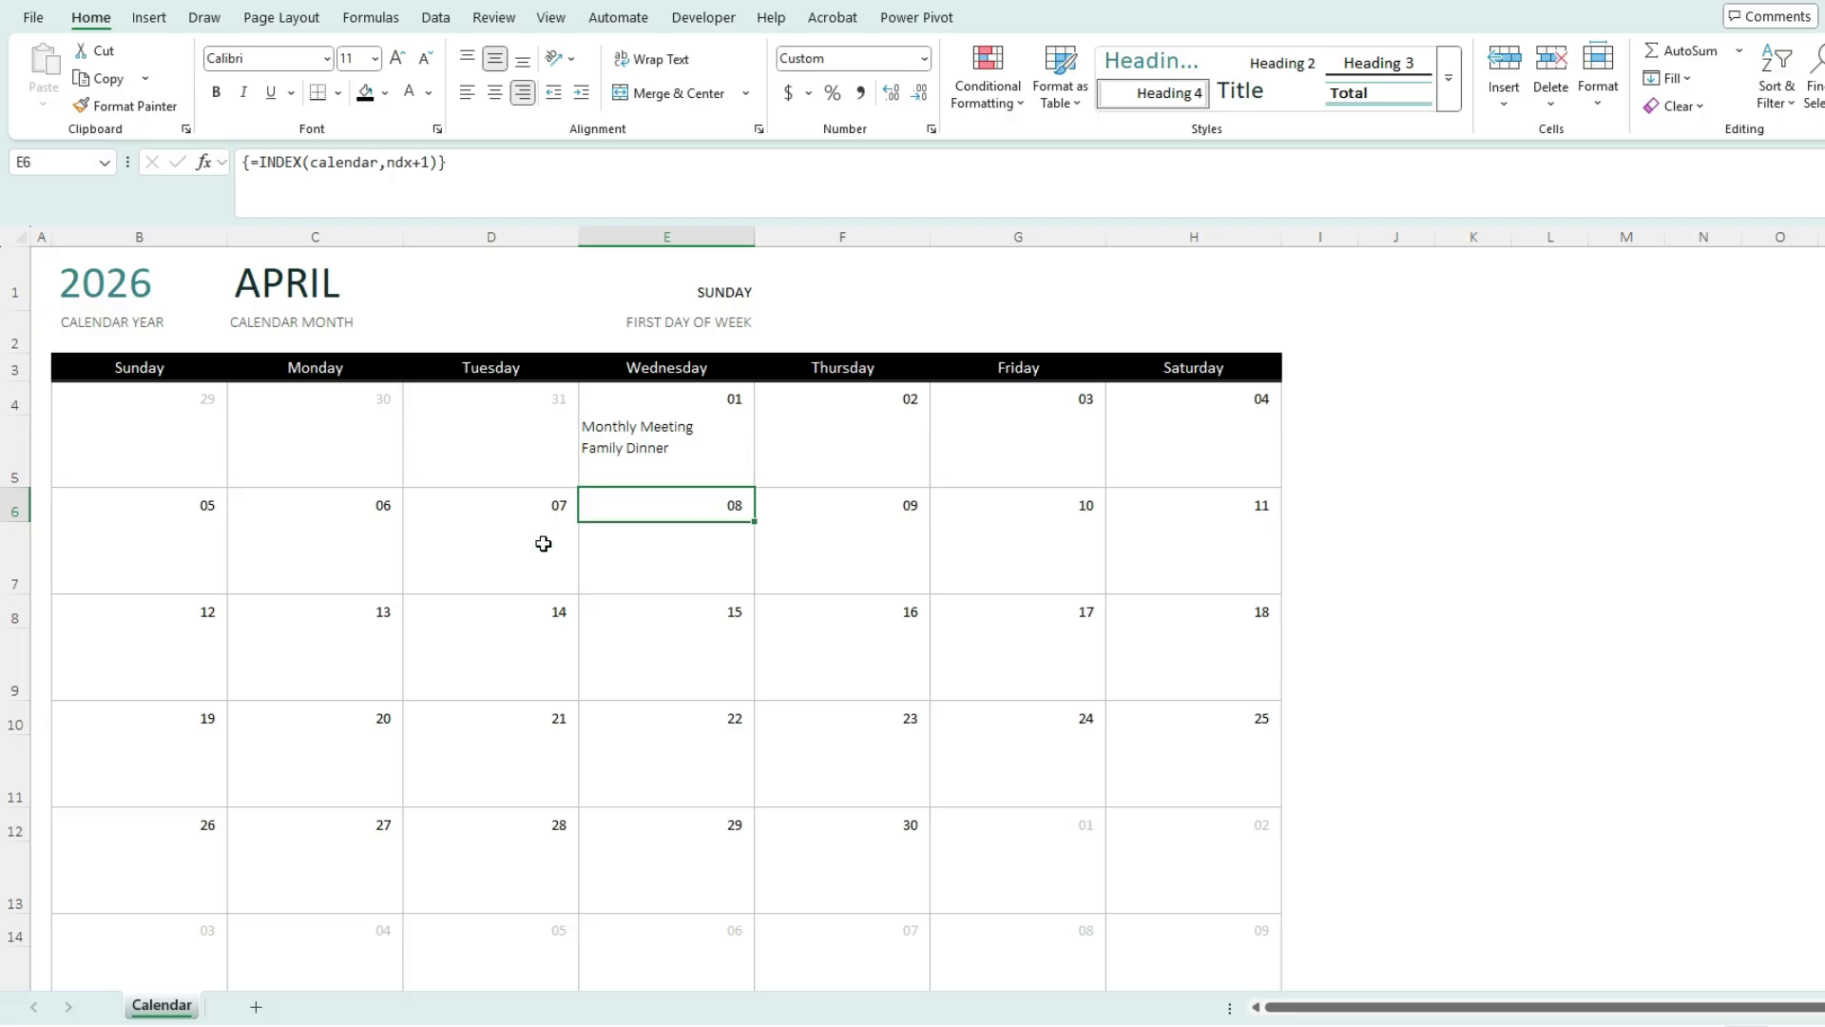
right_click(12, 544)
Insert two blank event rows at row 7 beneath the April 5–11 dates
click(110, 881)
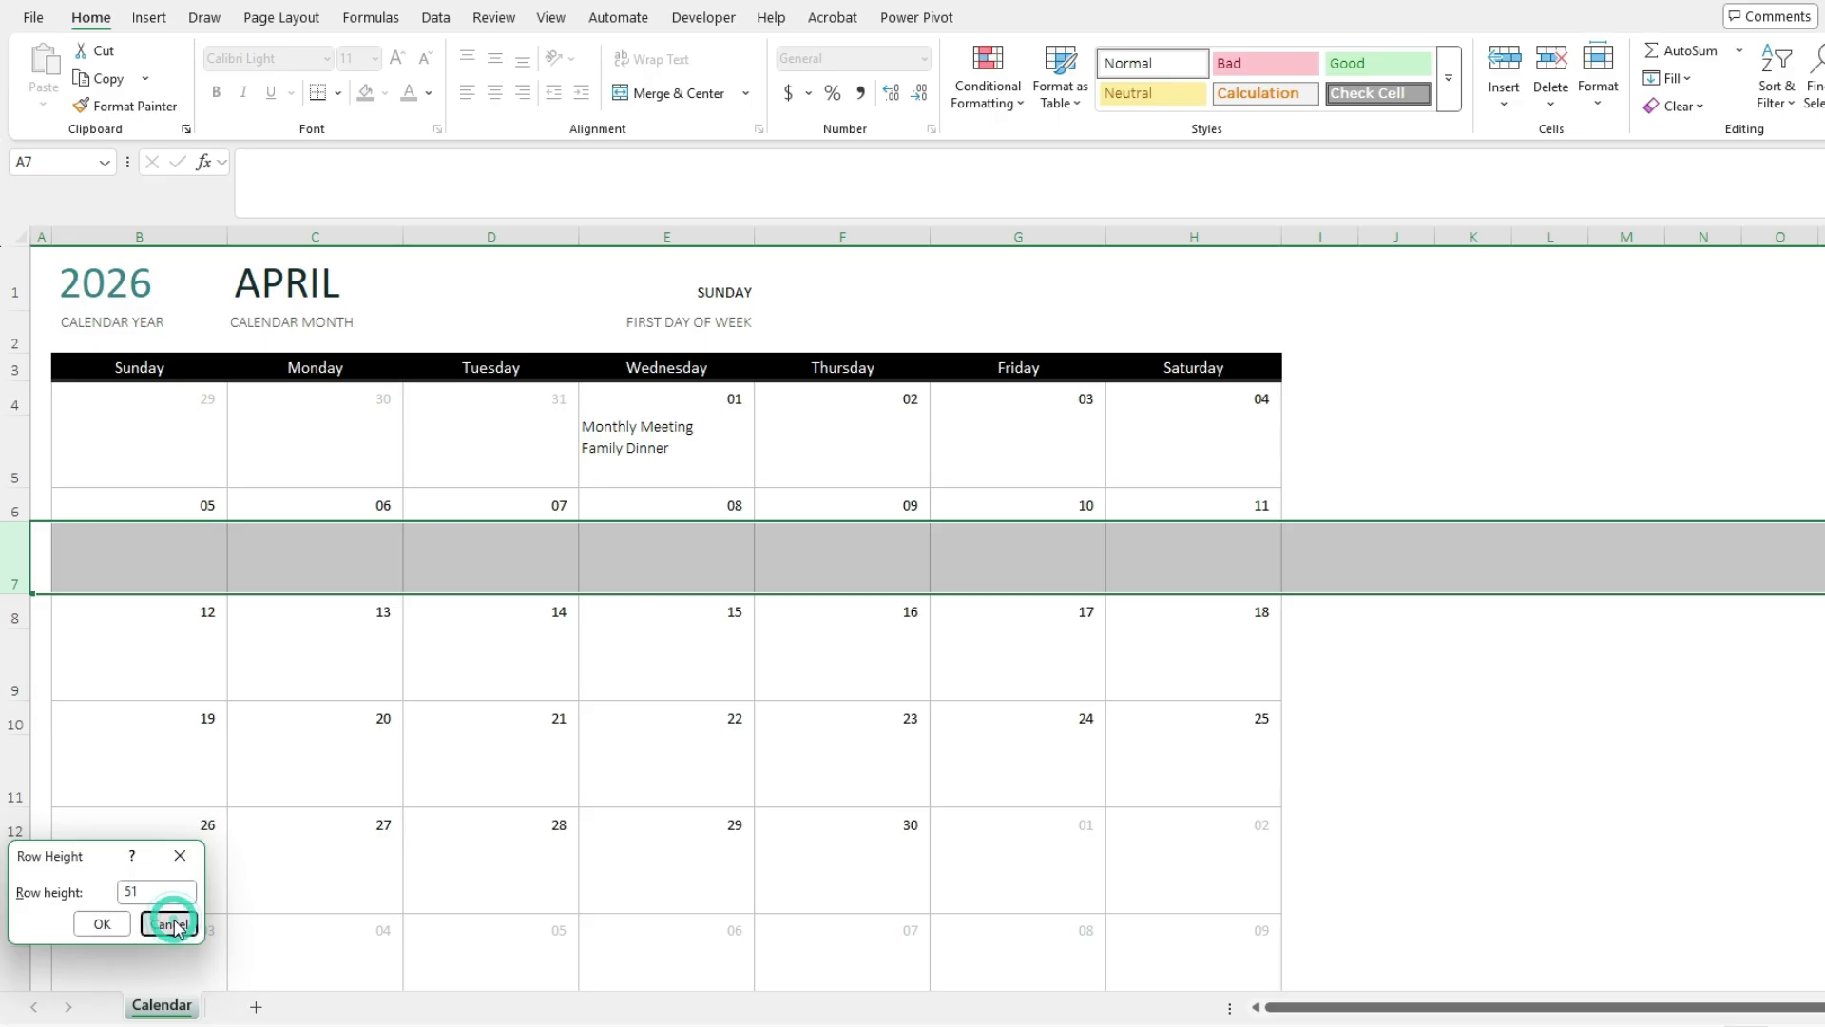
click(169, 924)
right_click(31, 587)
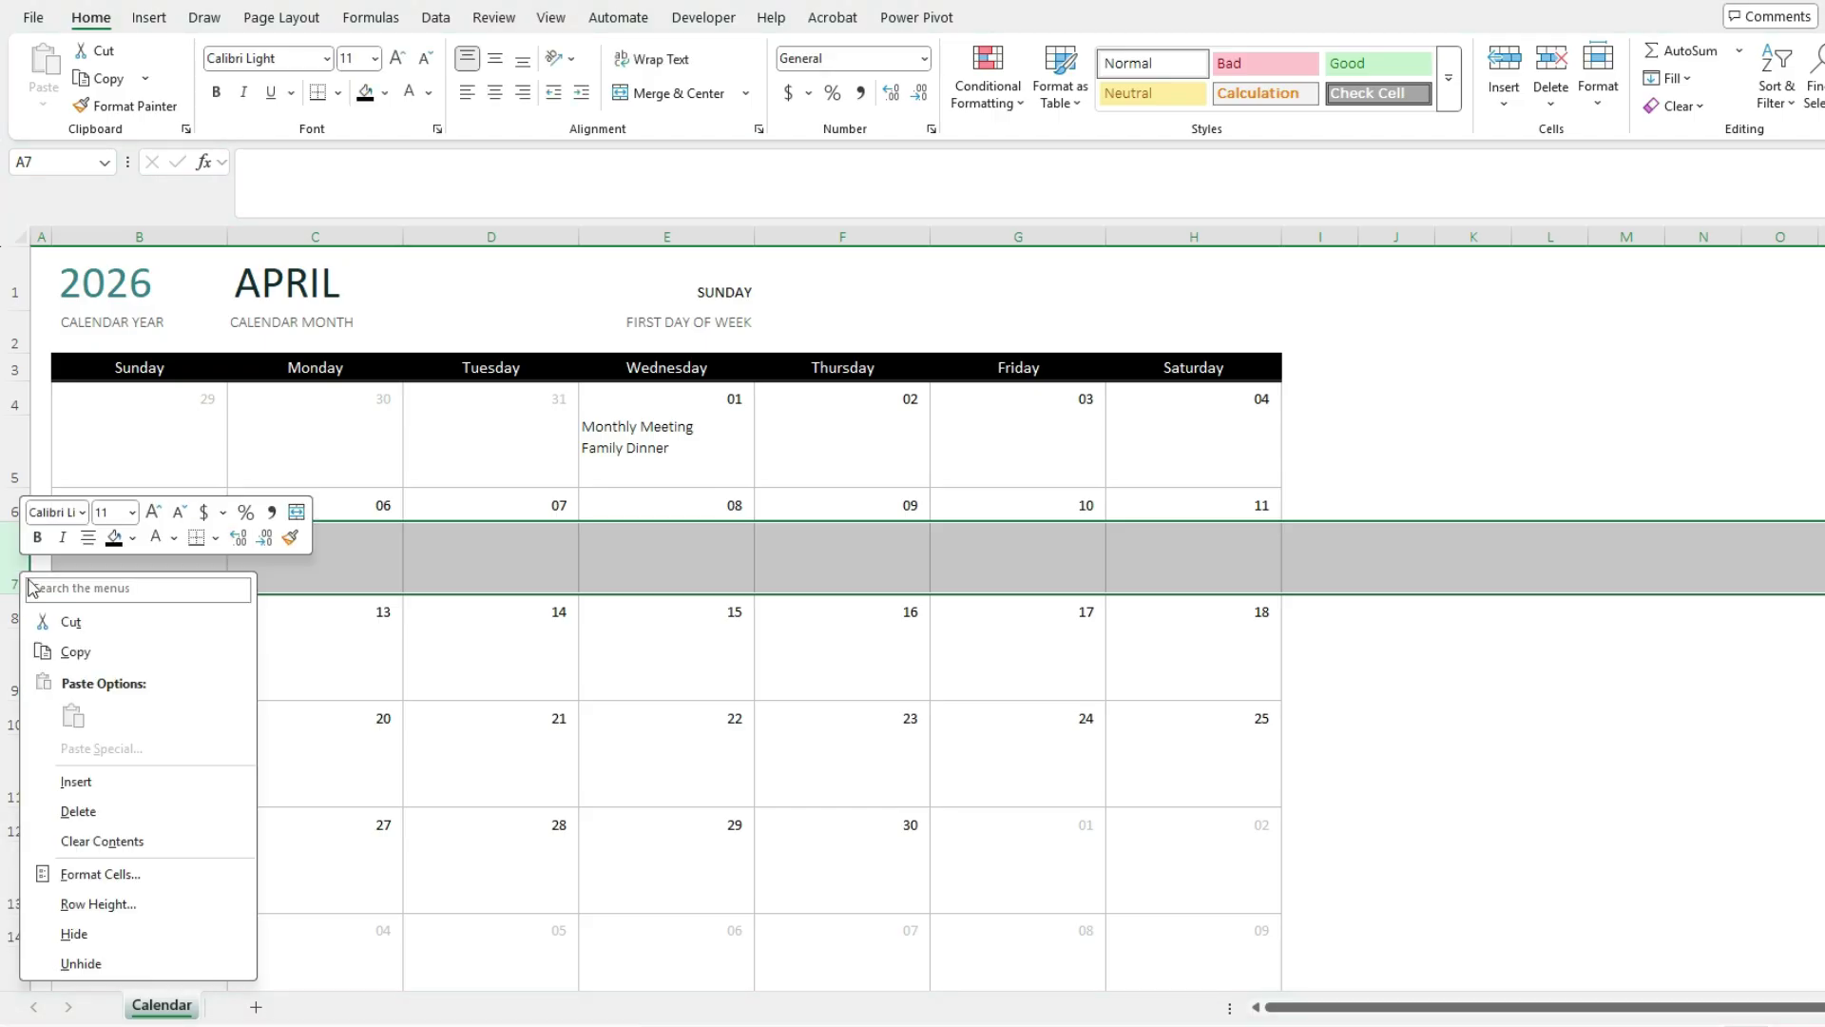
click(122, 779)
click(28, 593)
right_click(28, 593)
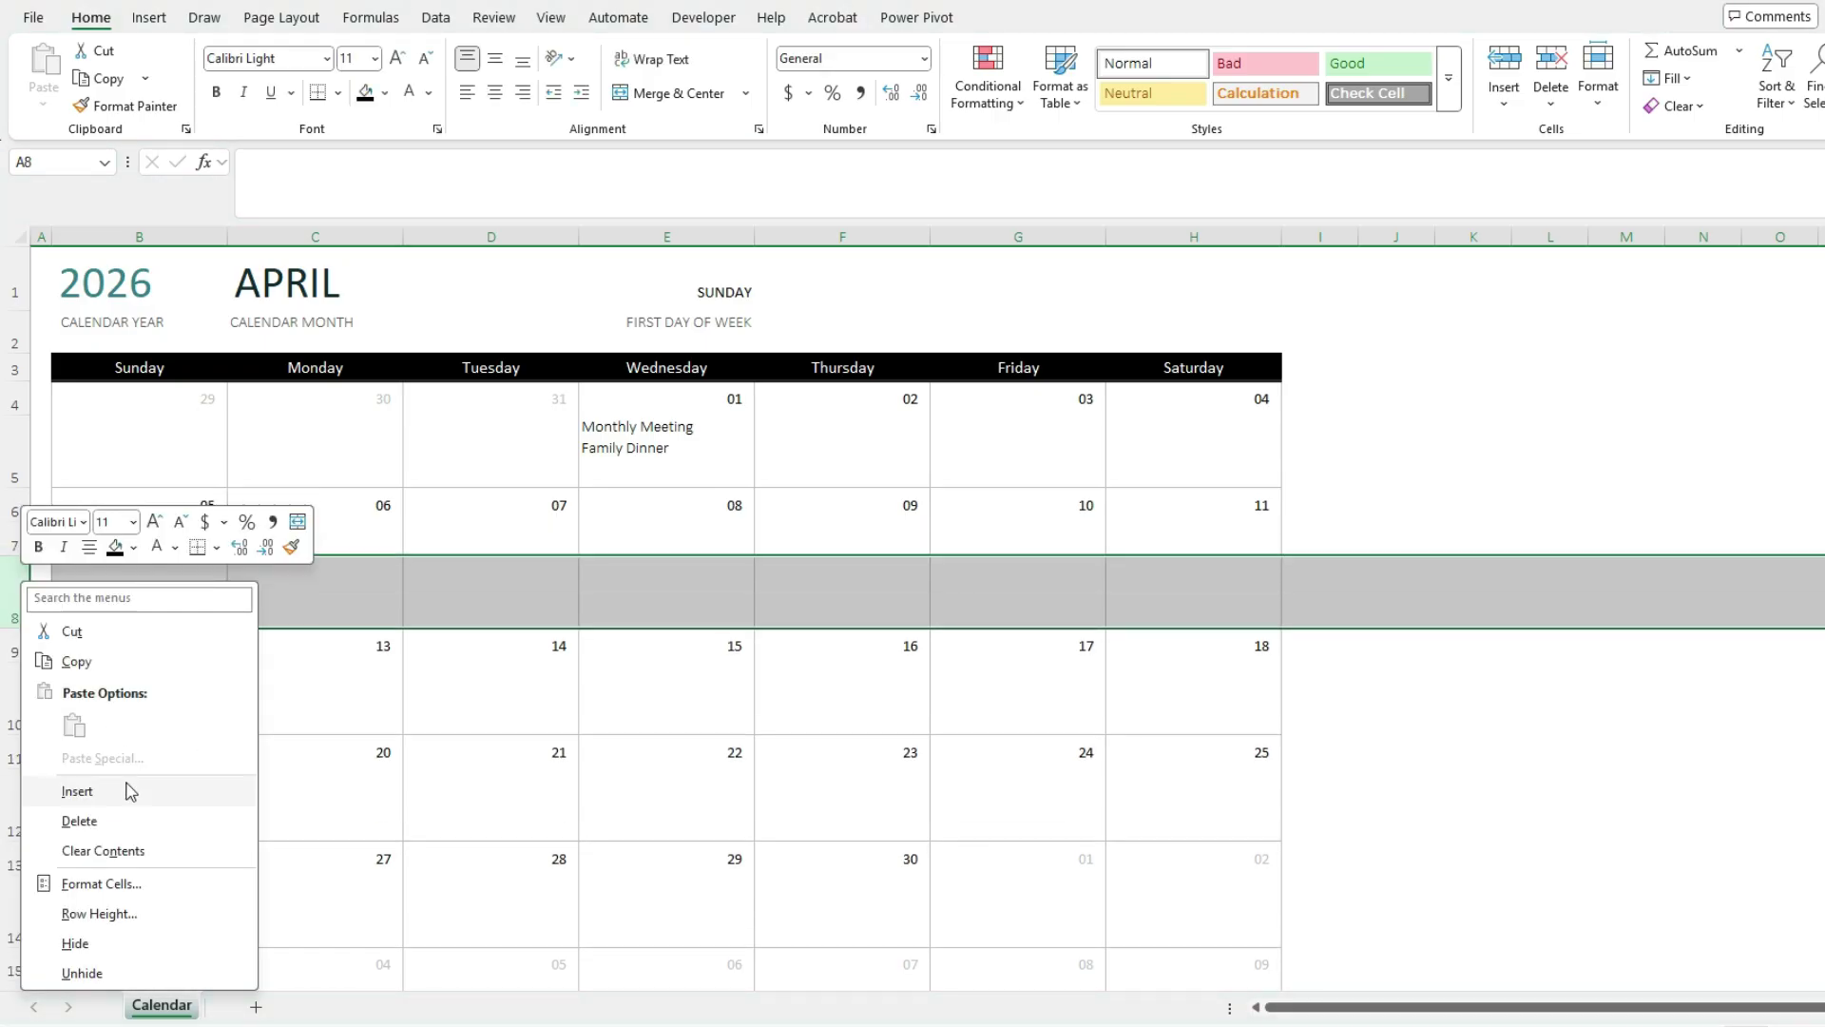
click(123, 786)
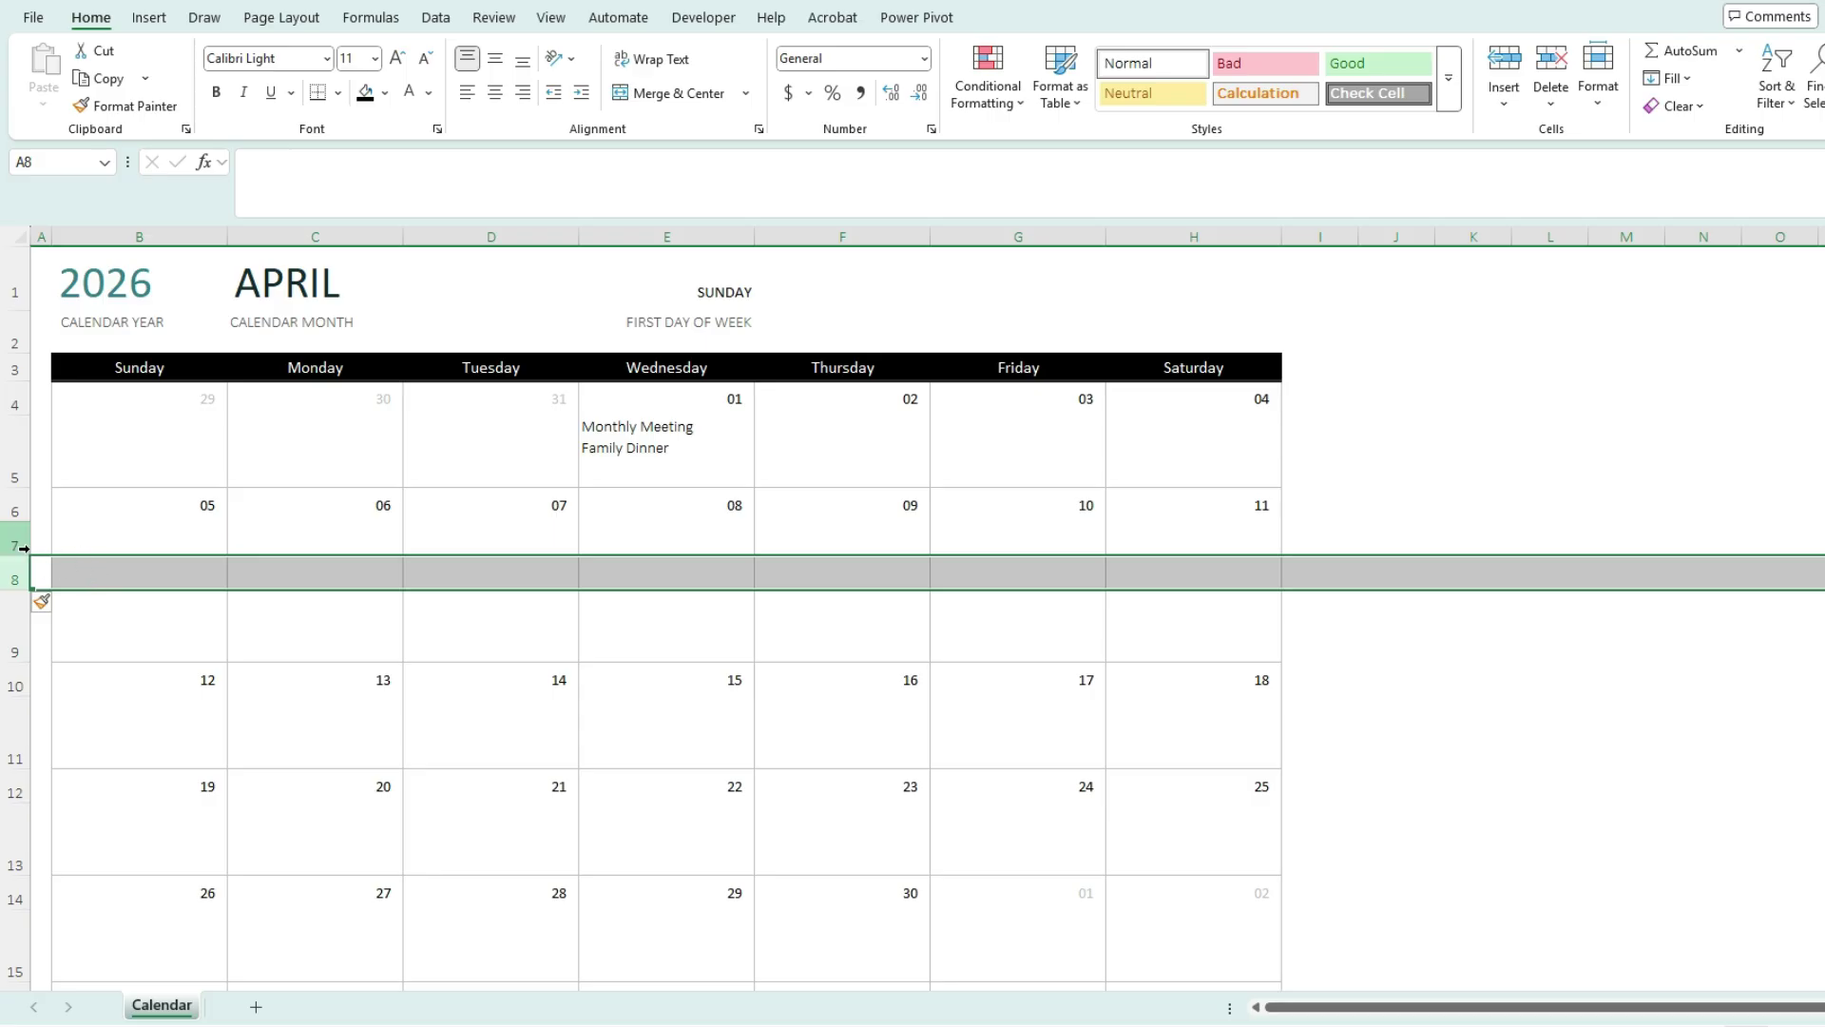
Set rows 7 through 9 to a row height of 12
drag(23, 549, 20, 599)
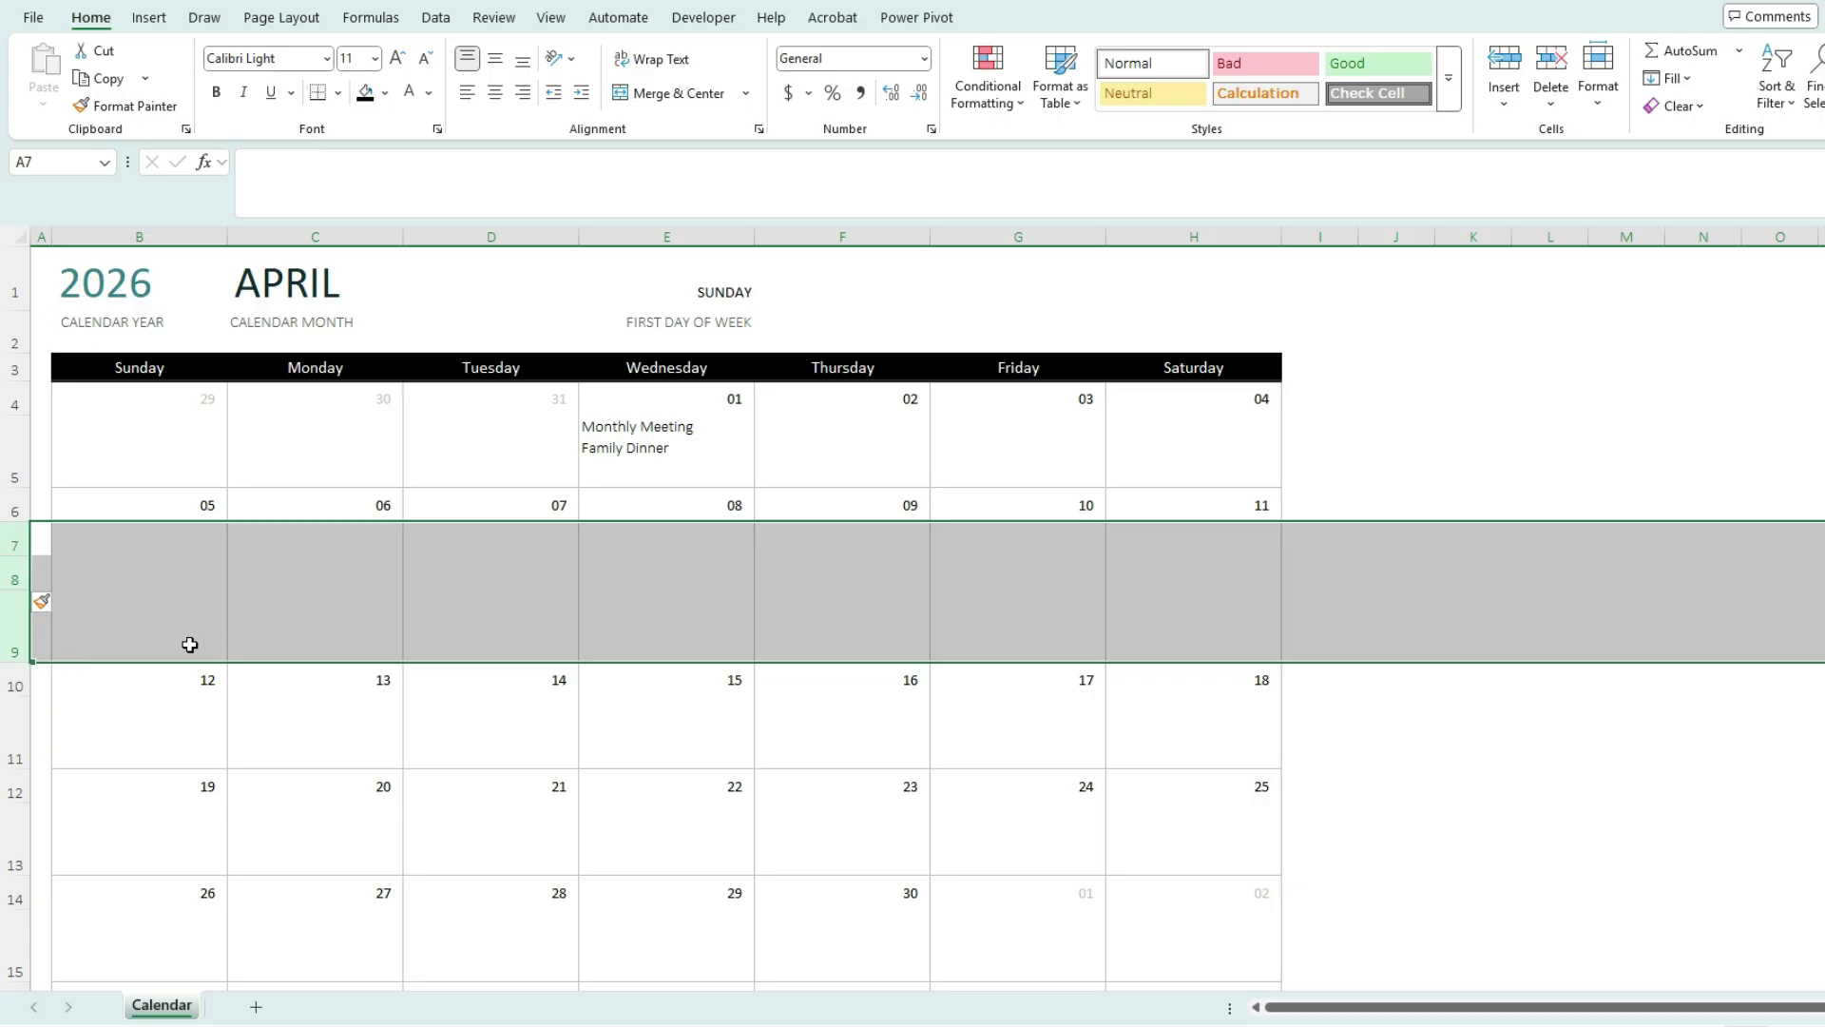
right_click(18, 631)
click(153, 960)
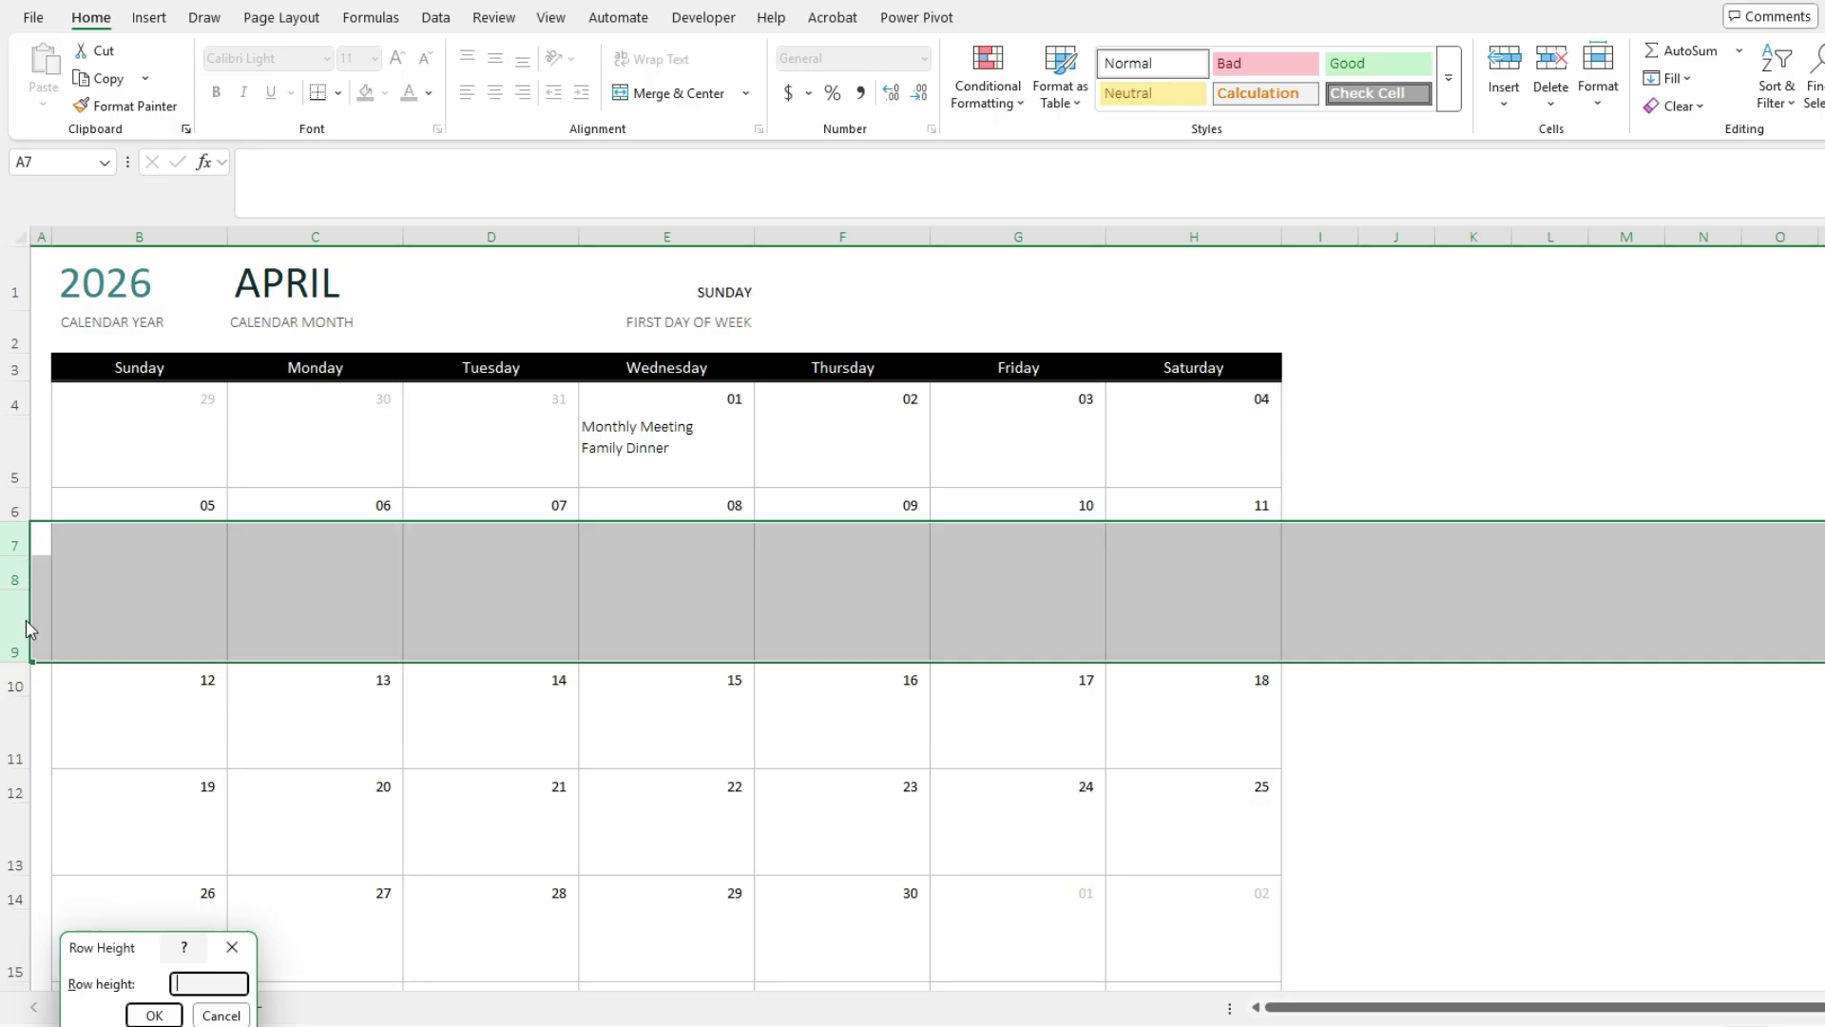
text(12)
click(154, 1015)
click(693, 534)
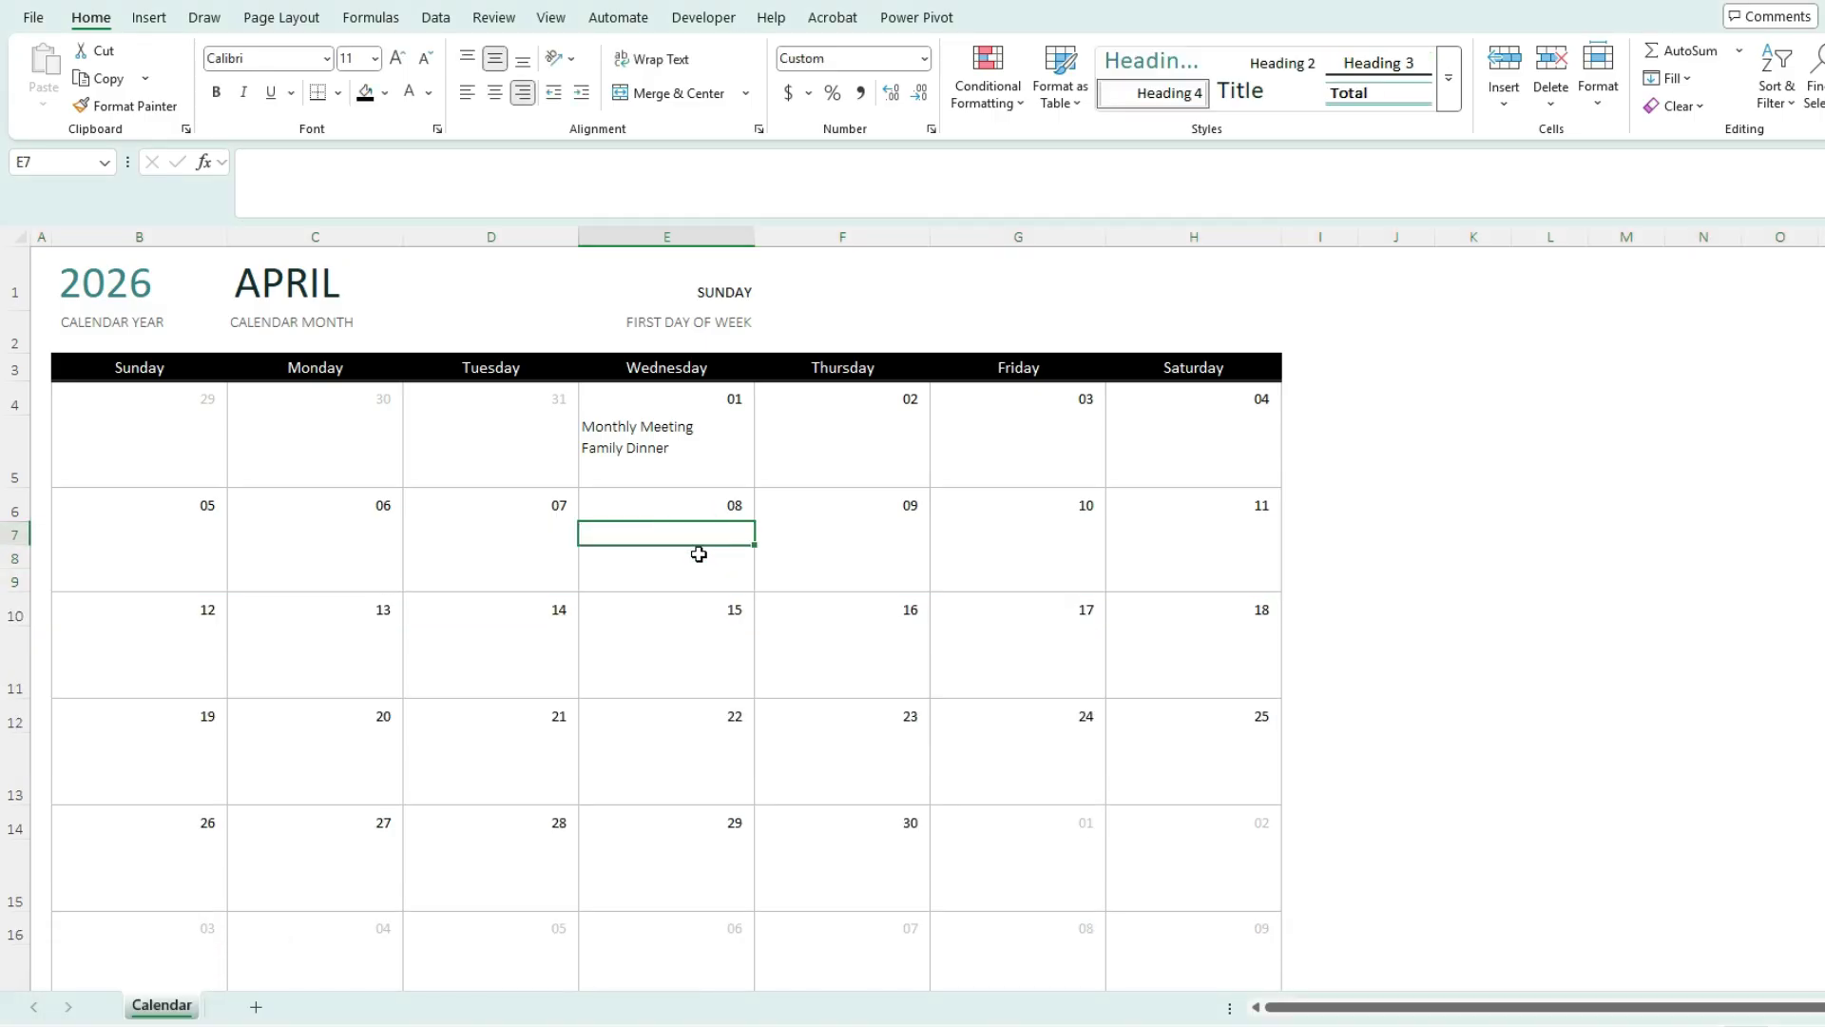
click(701, 578)
Enter Monthly Meeting in E7 as the first April 8 event
click(694, 532)
click(693, 557)
click(696, 578)
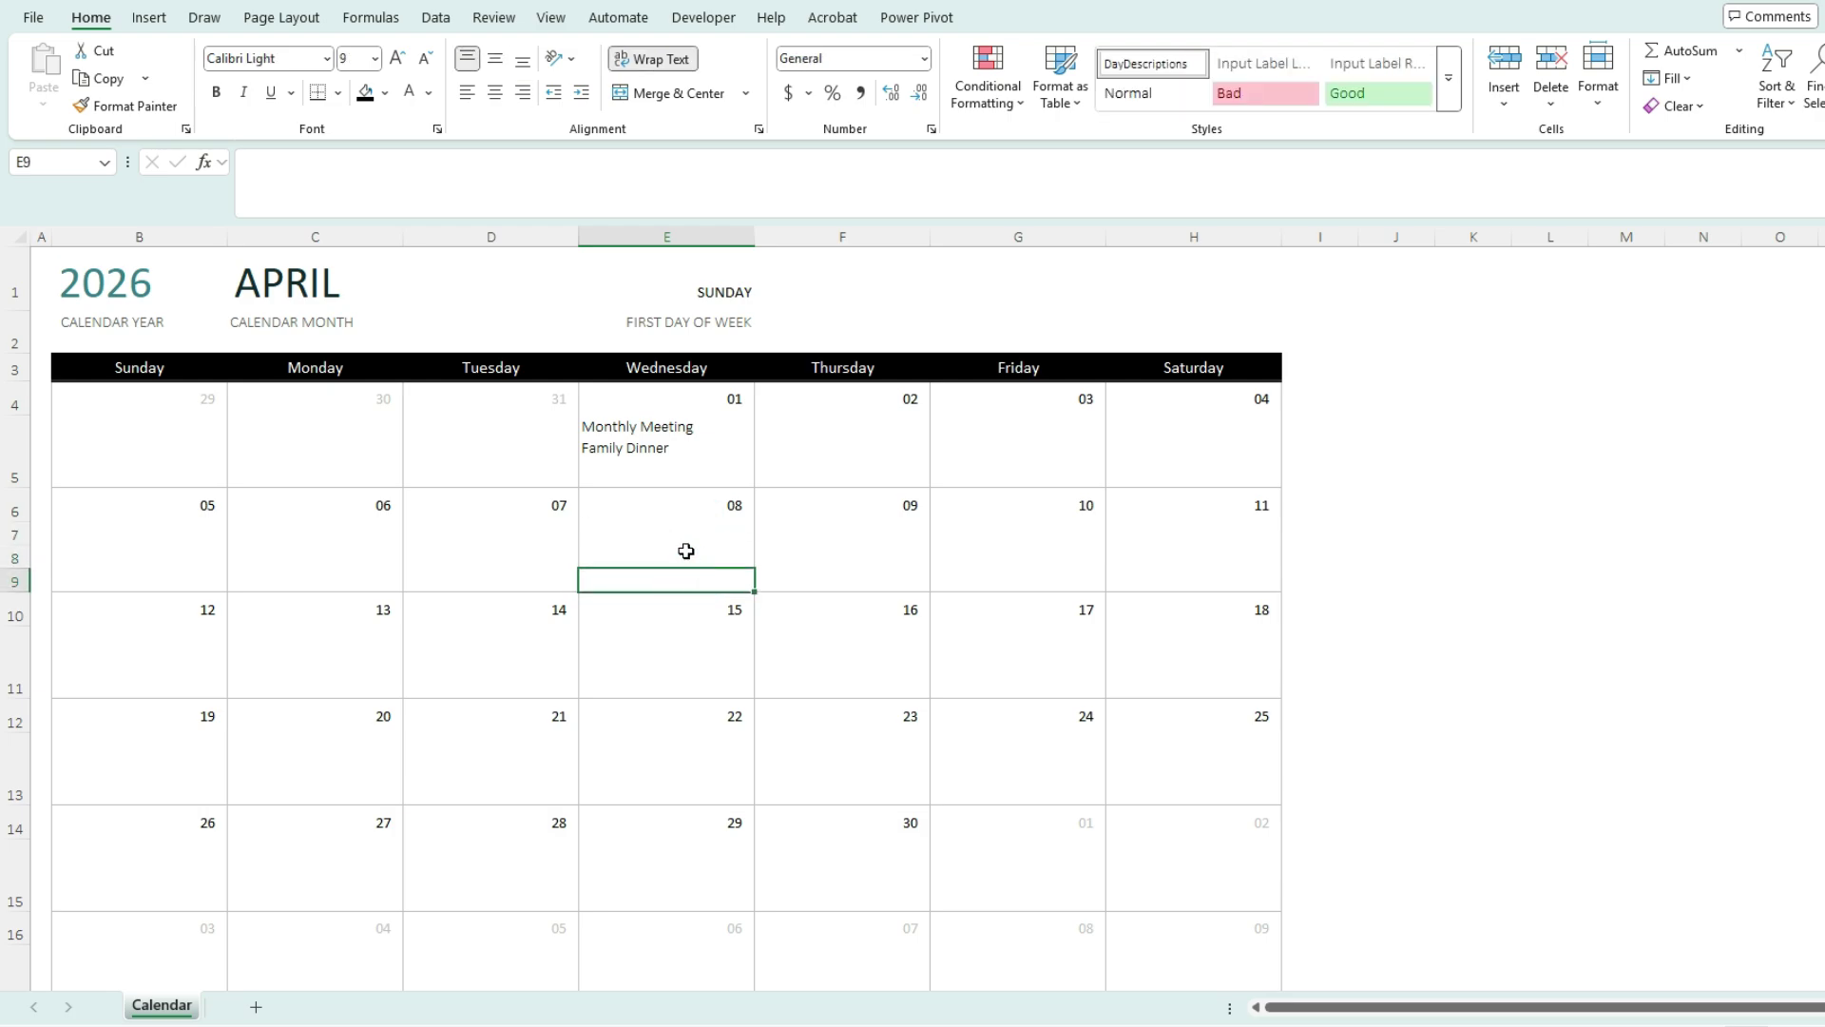
click(657, 450)
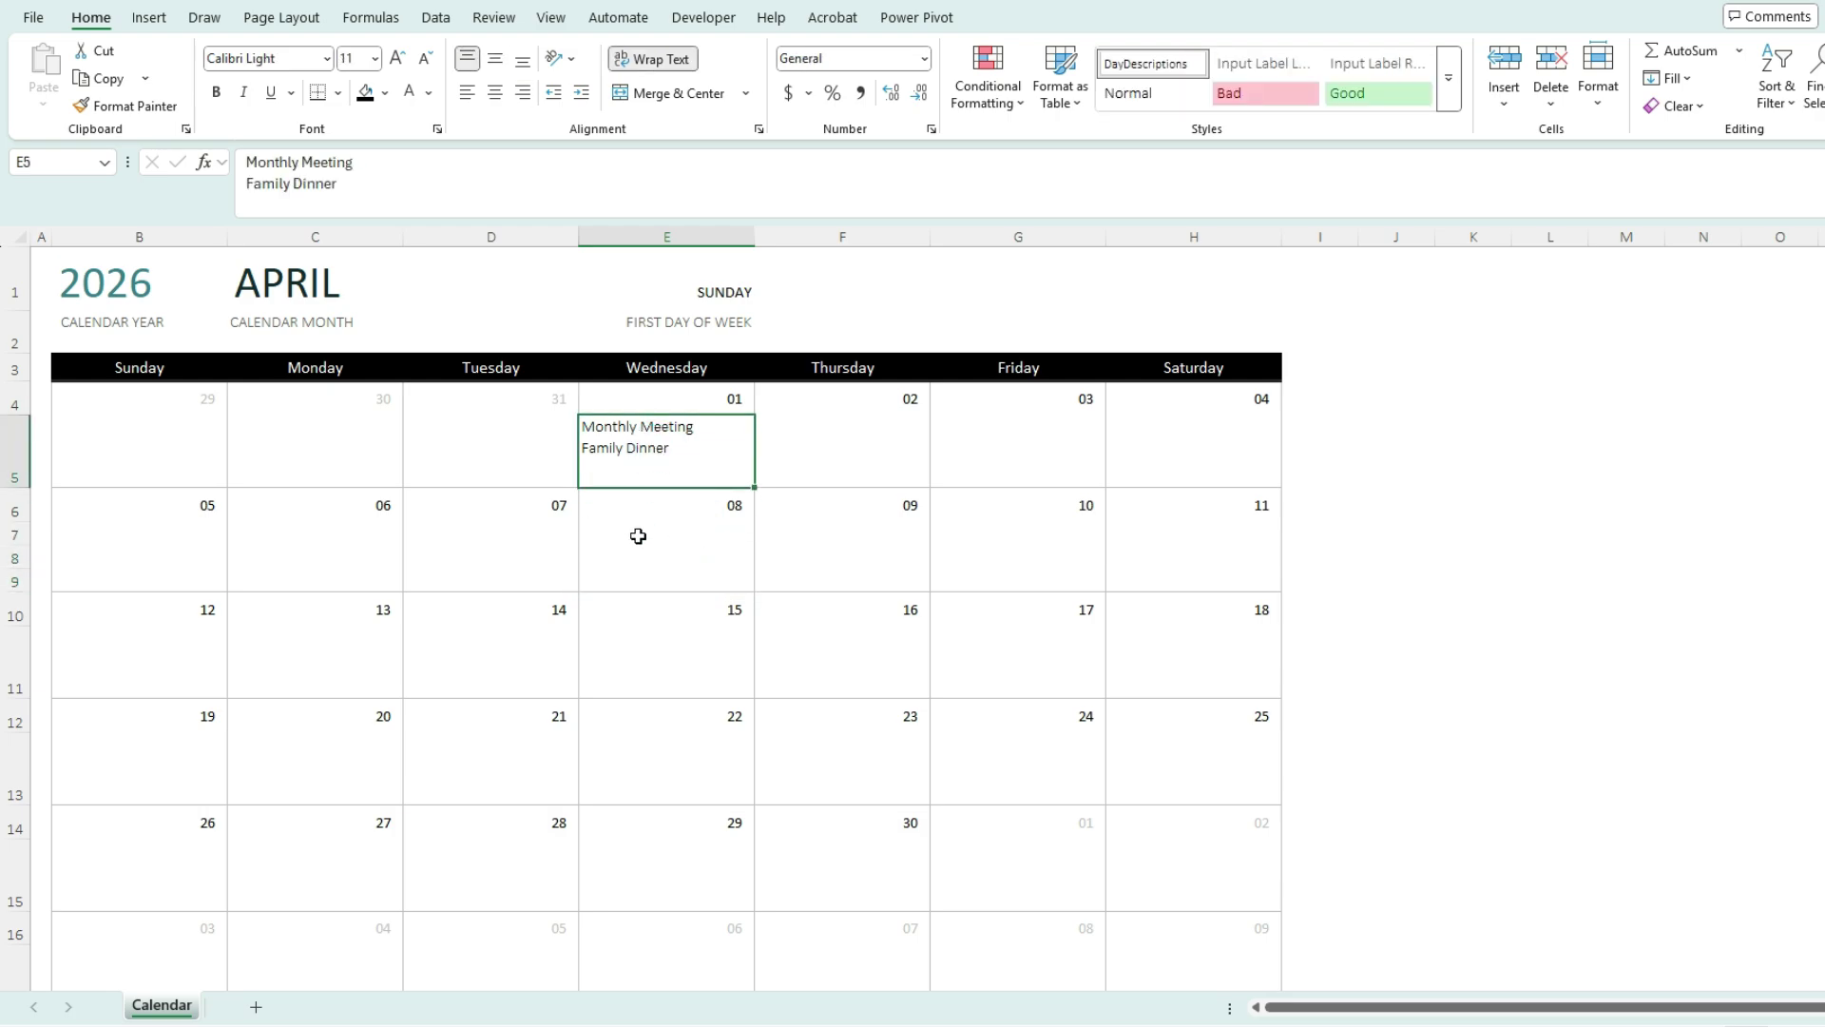
click(643, 530)
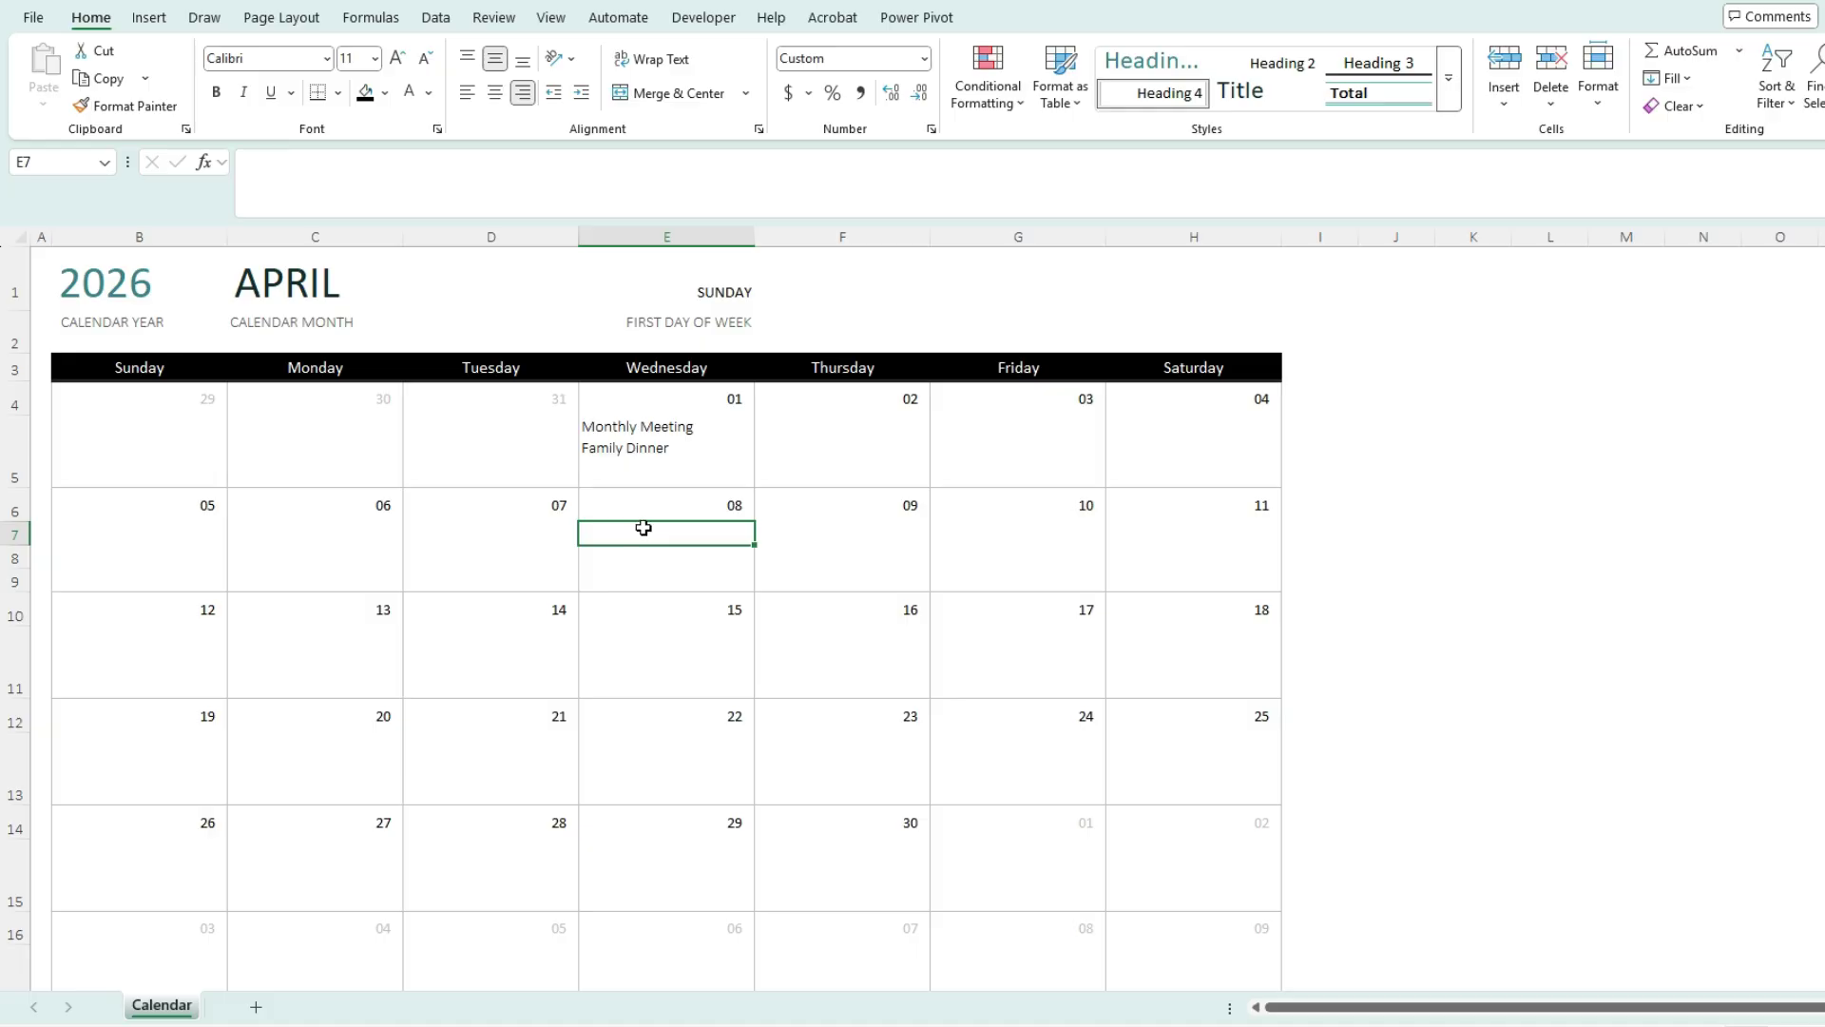
text(Mont)
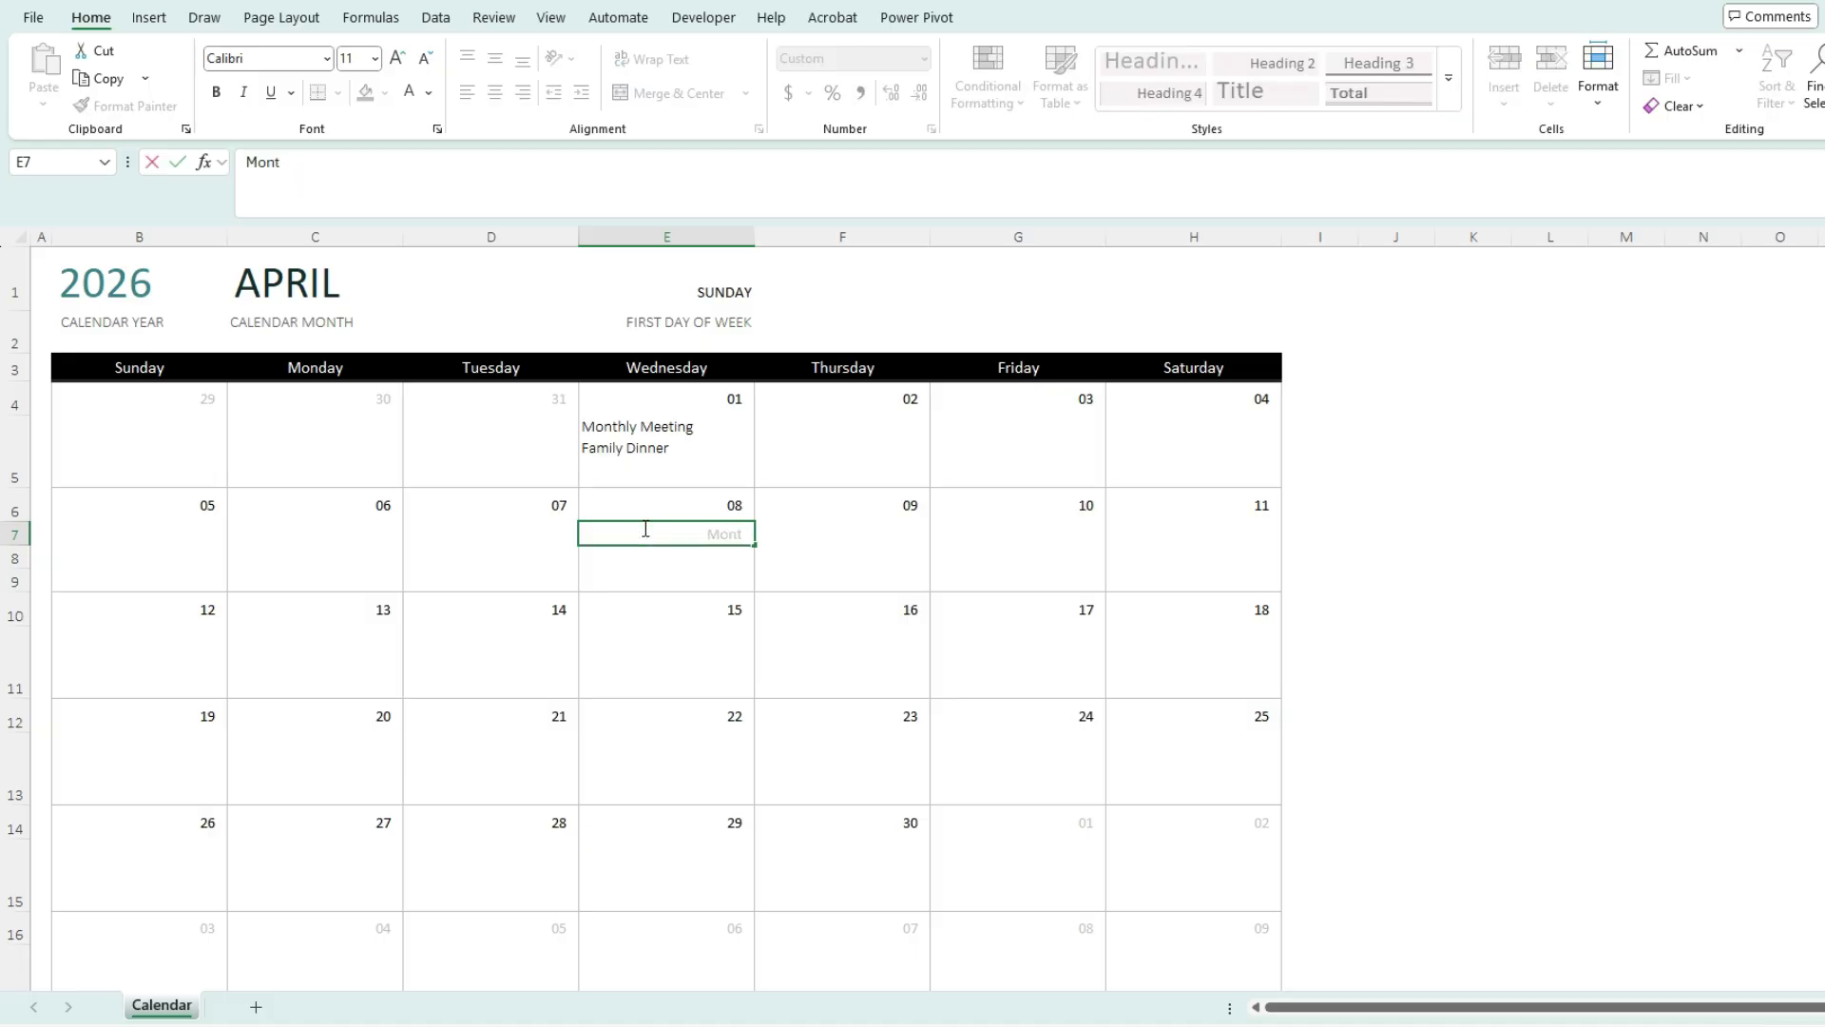
text(hly Meeting)
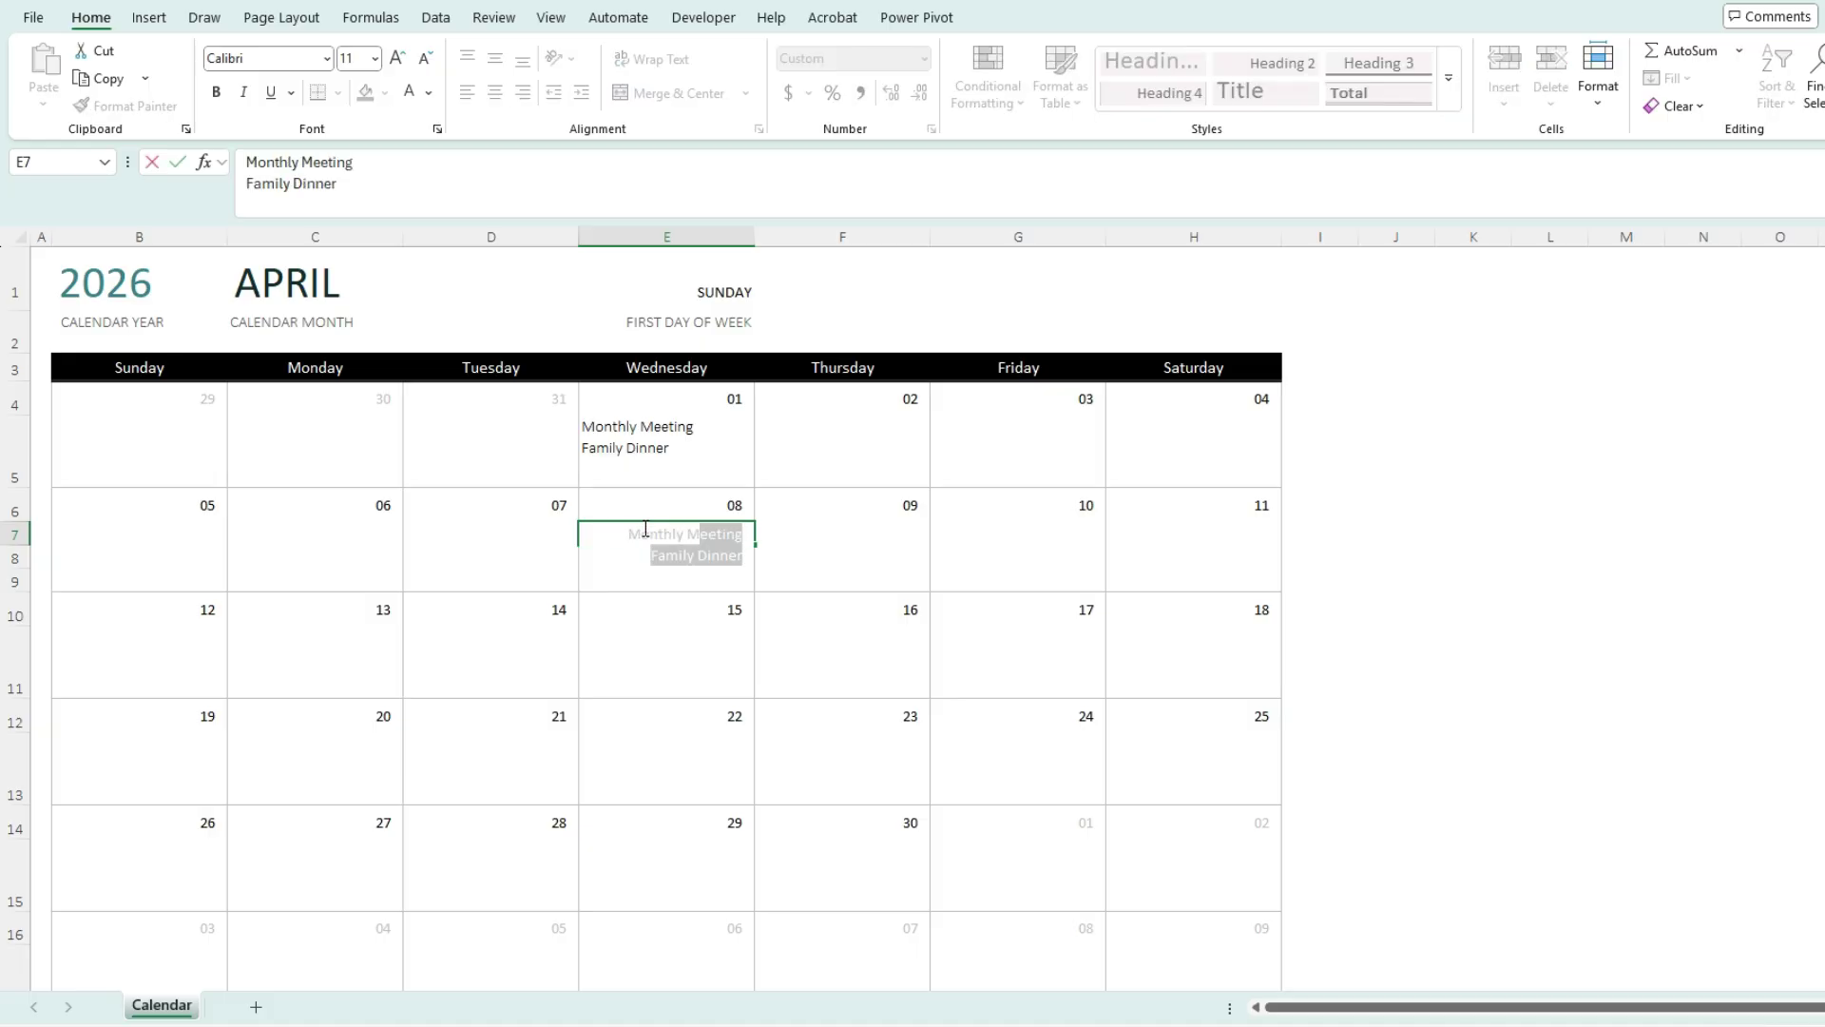
key(Delete)
key(Return)
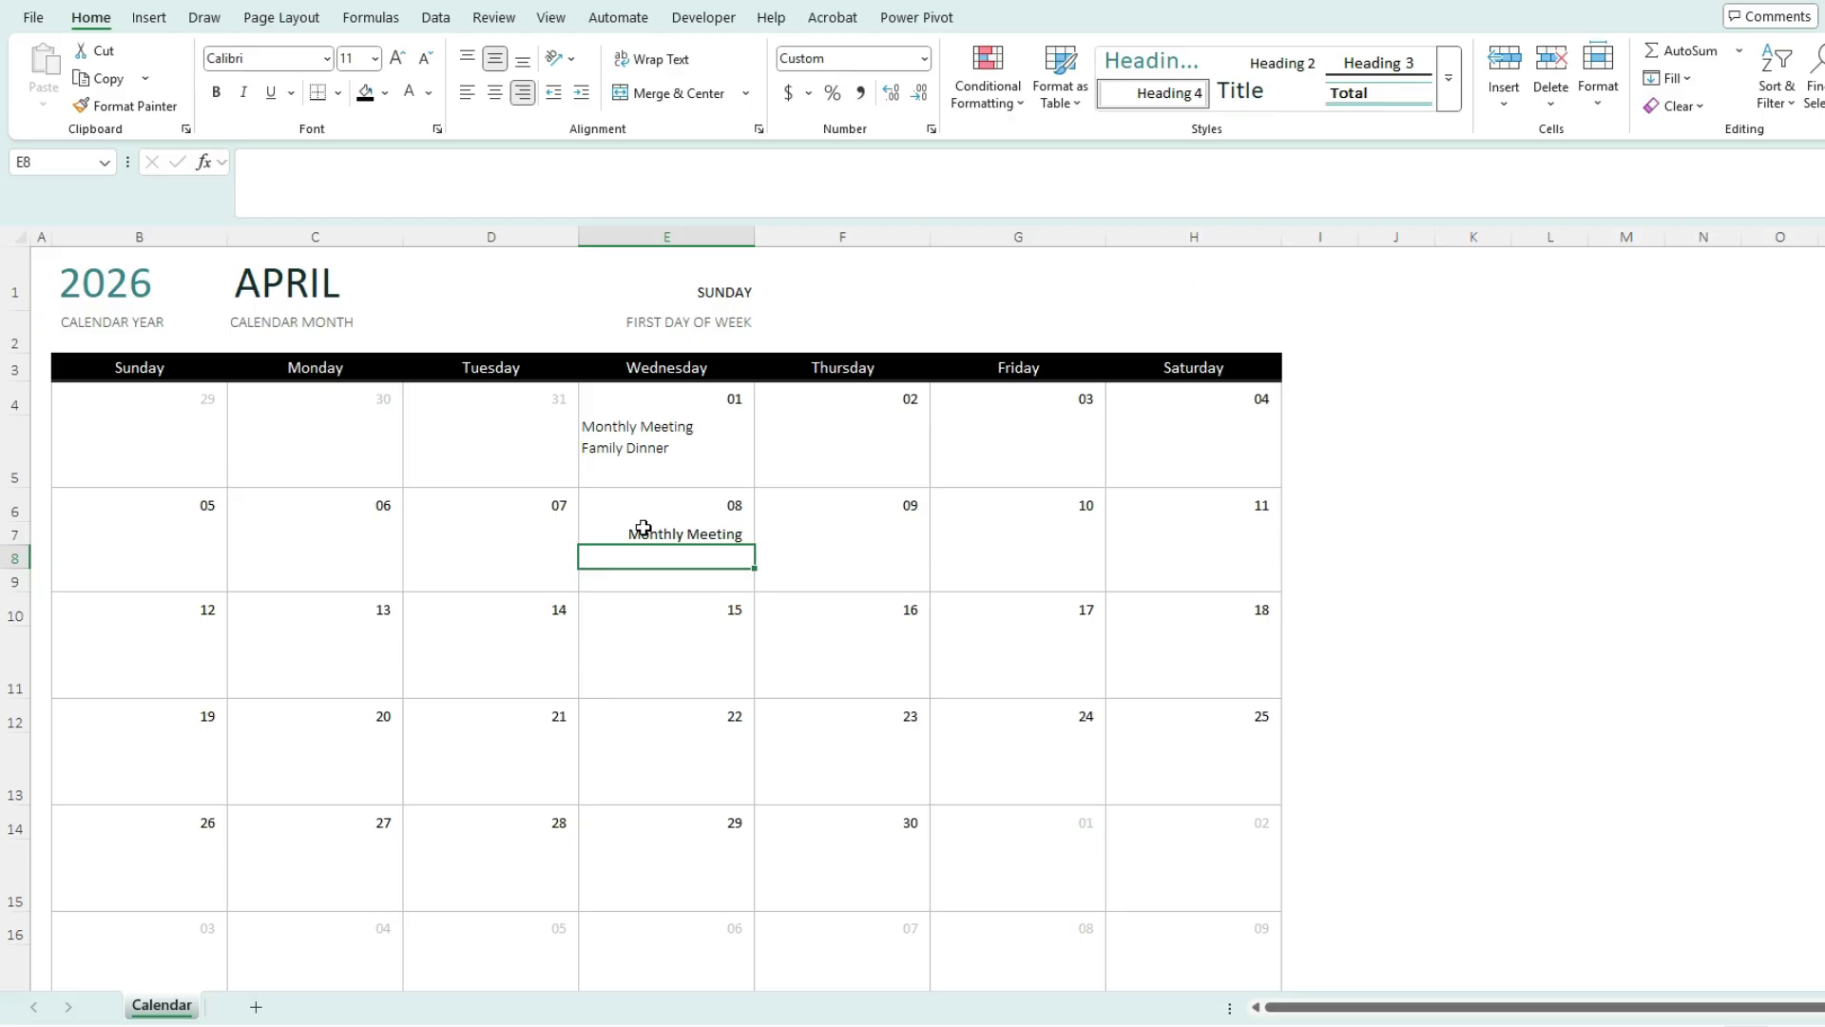
Enter Family Dinner in E8 on its own row below Monthly Meeting
text(Family Dinner)
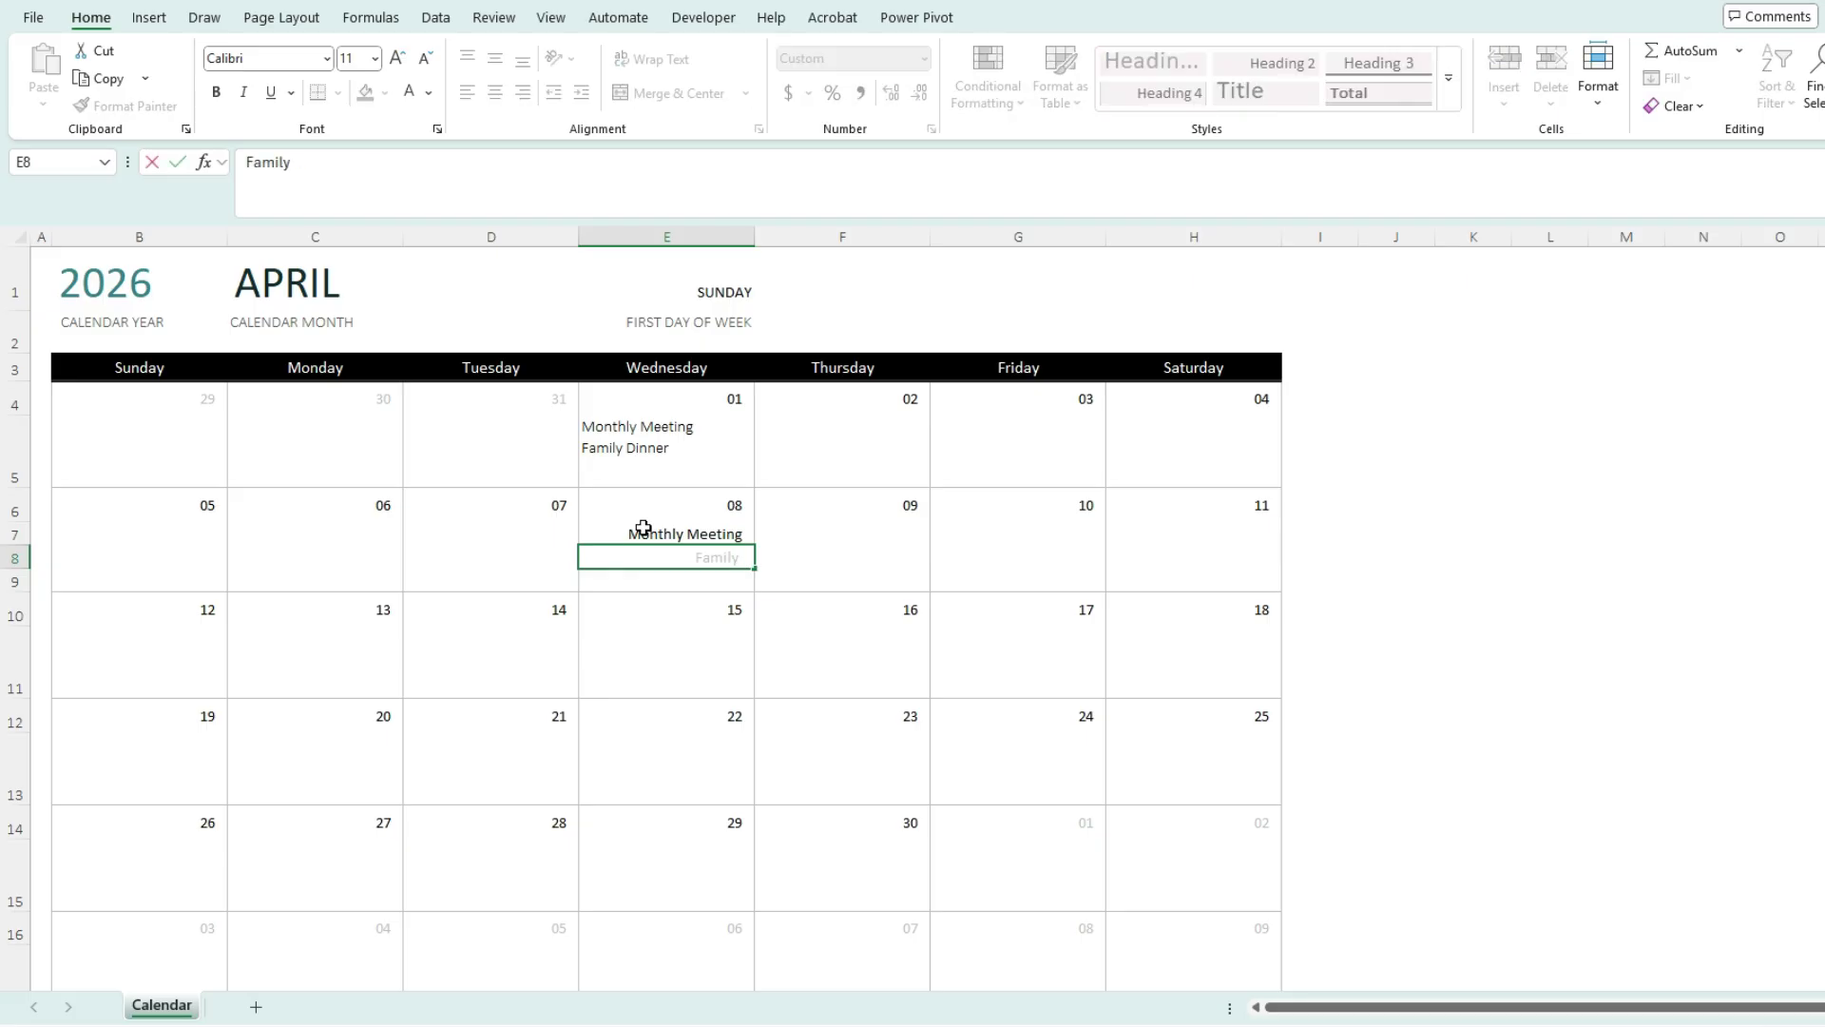
key(ctrl+Return)
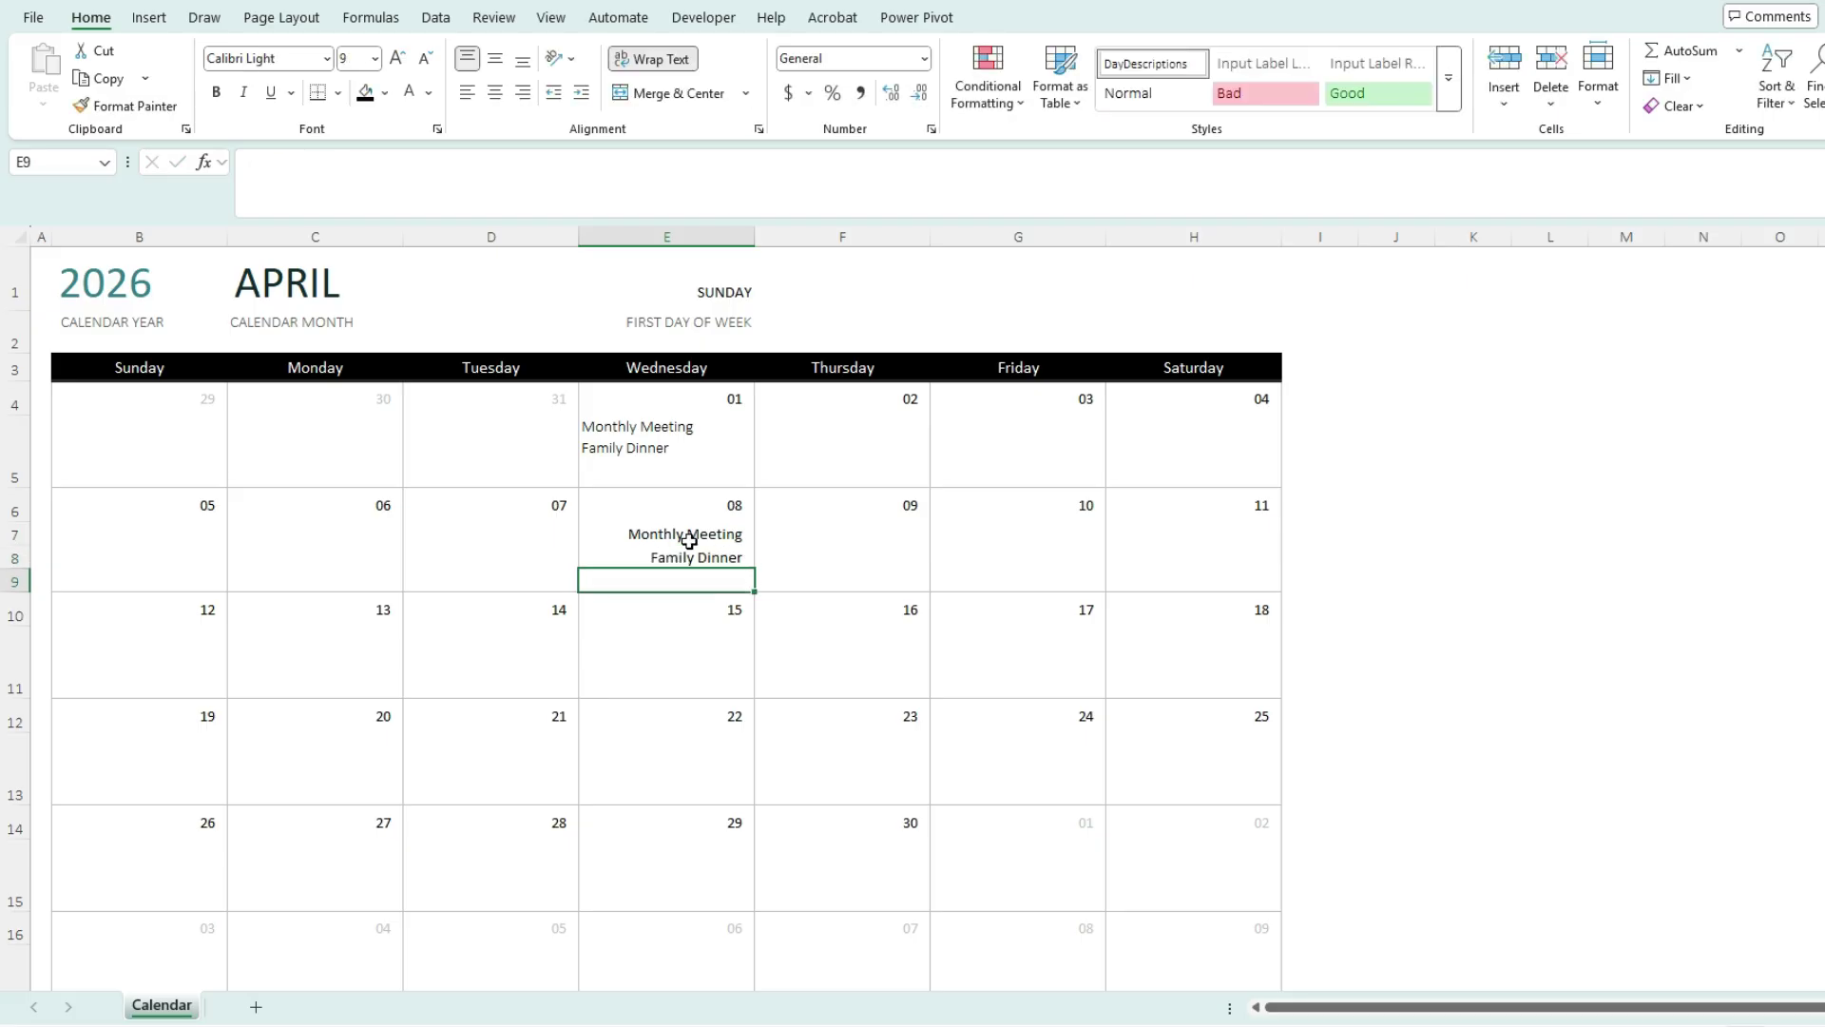
click(688, 536)
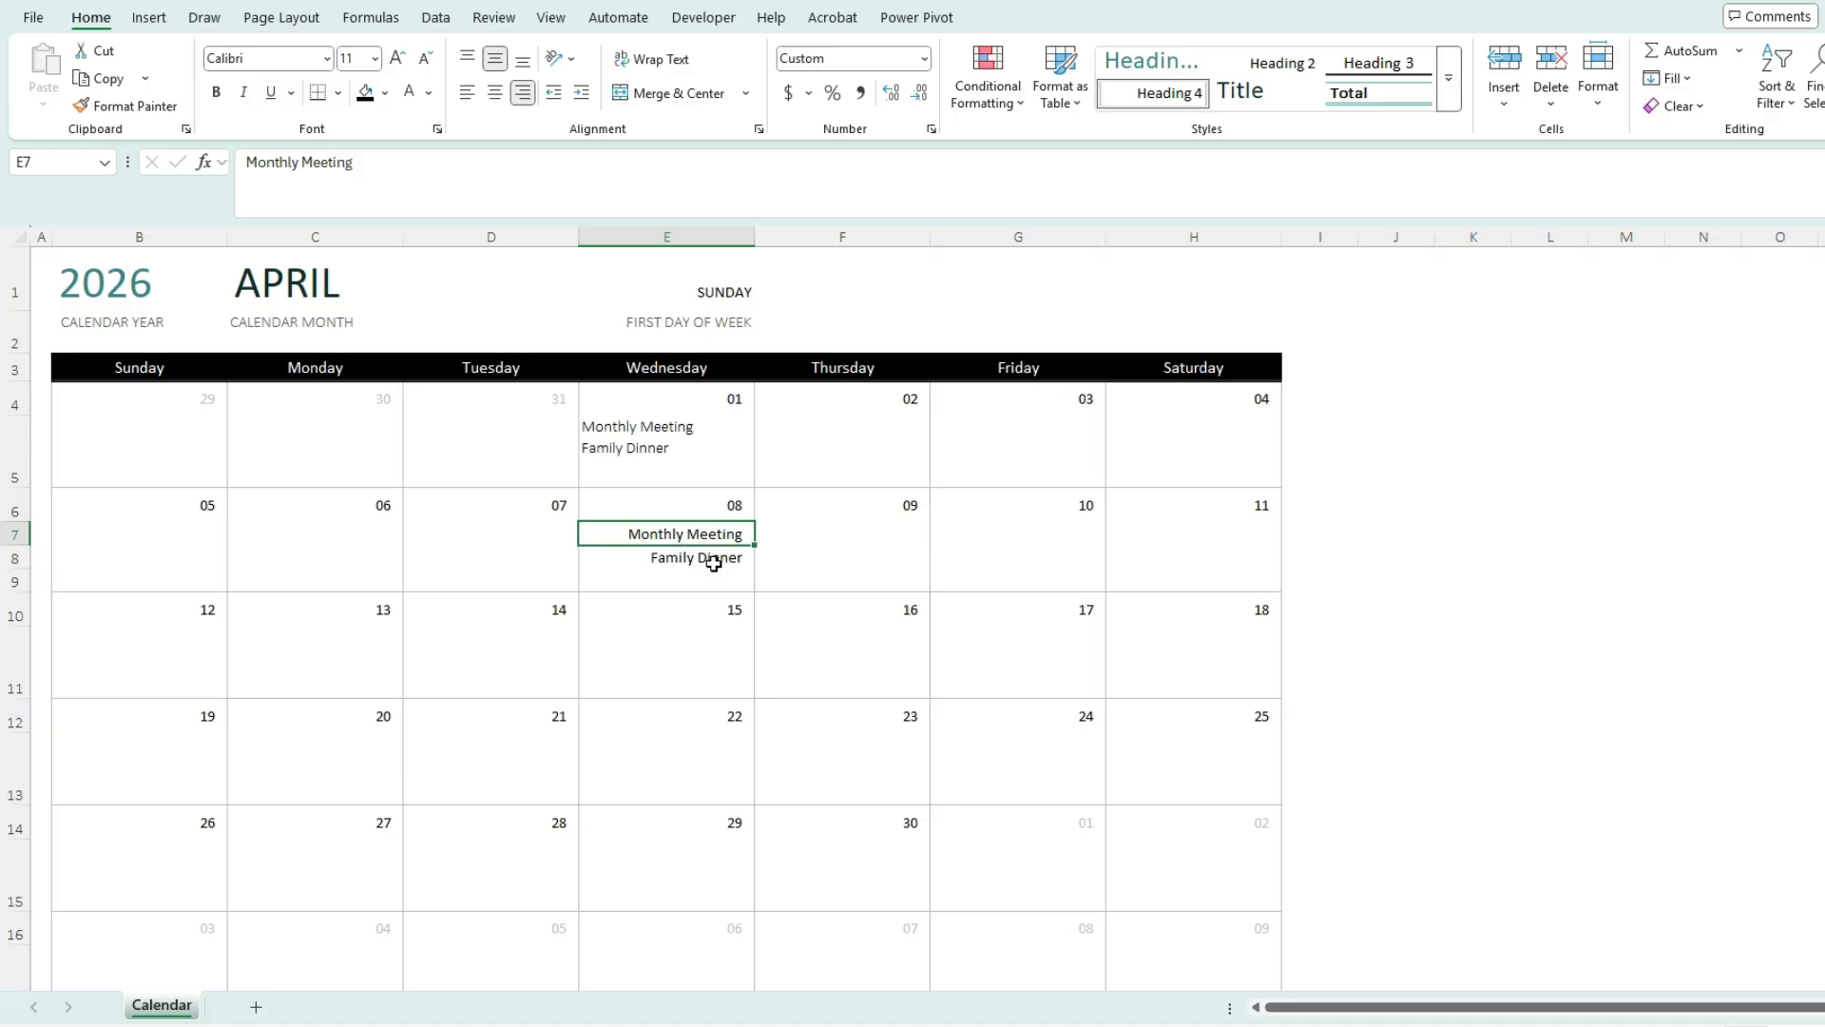
click(714, 563)
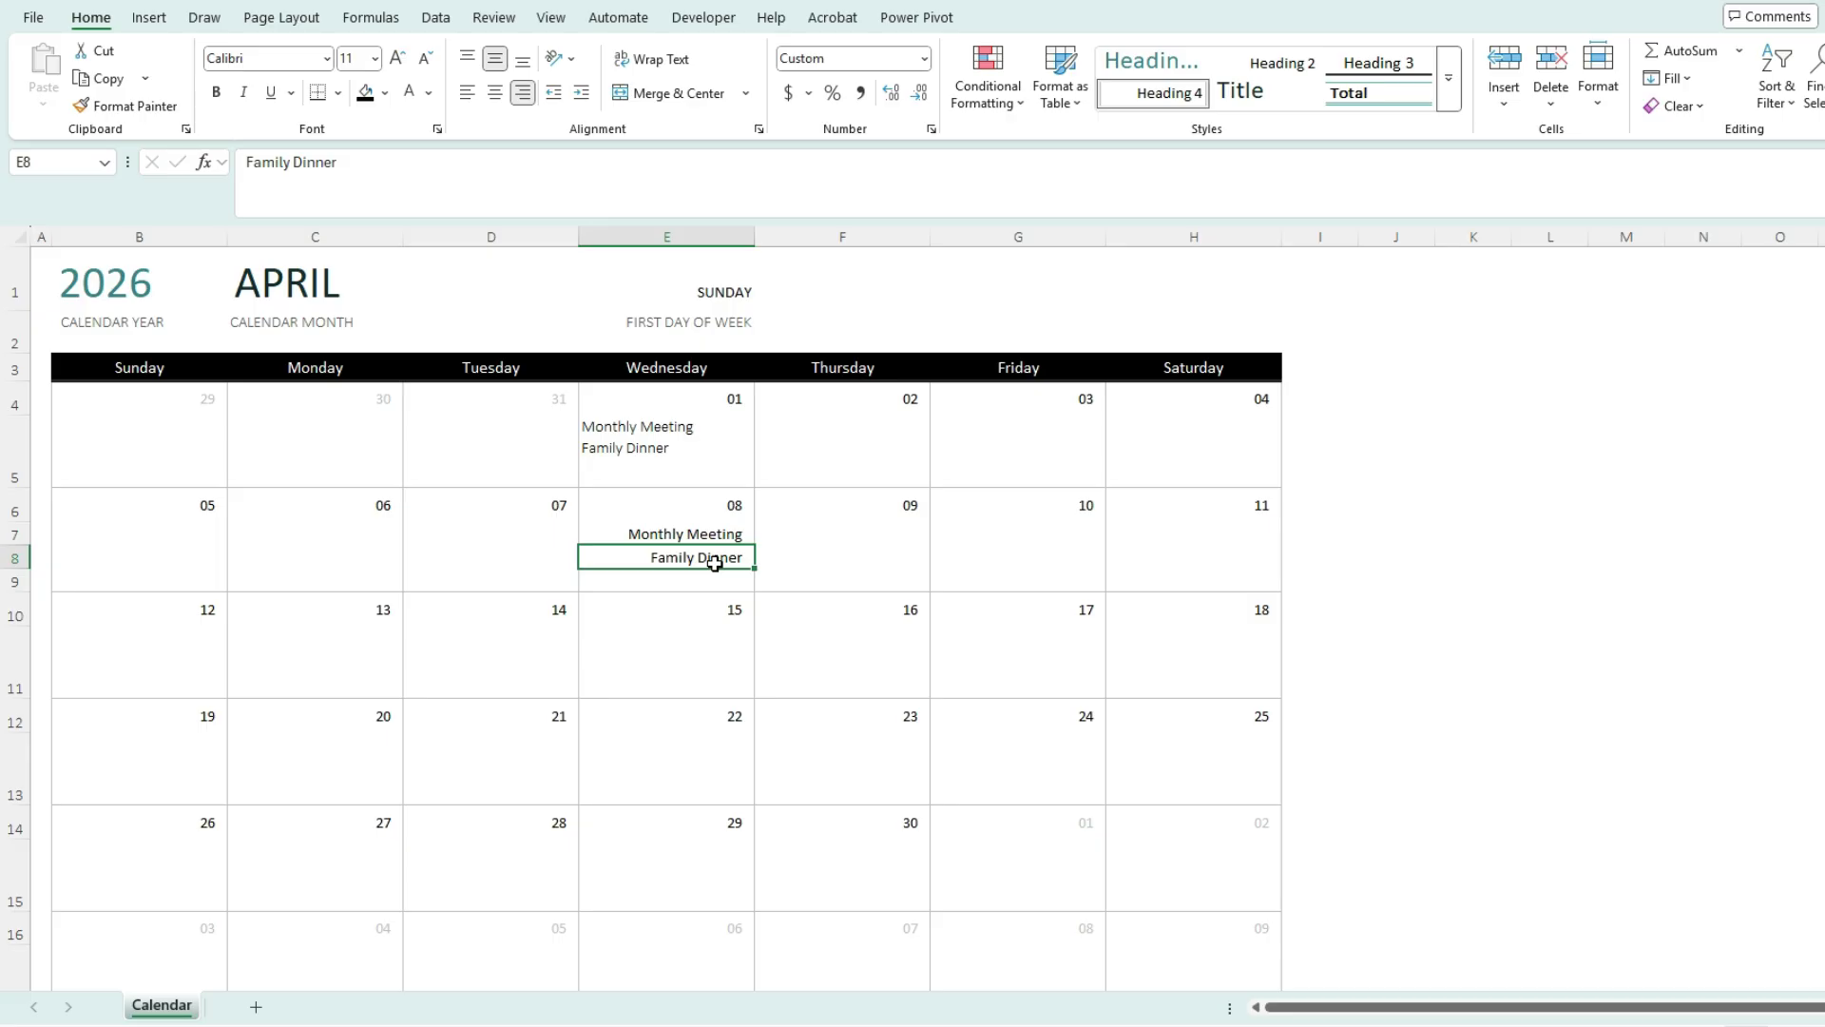
click(722, 446)
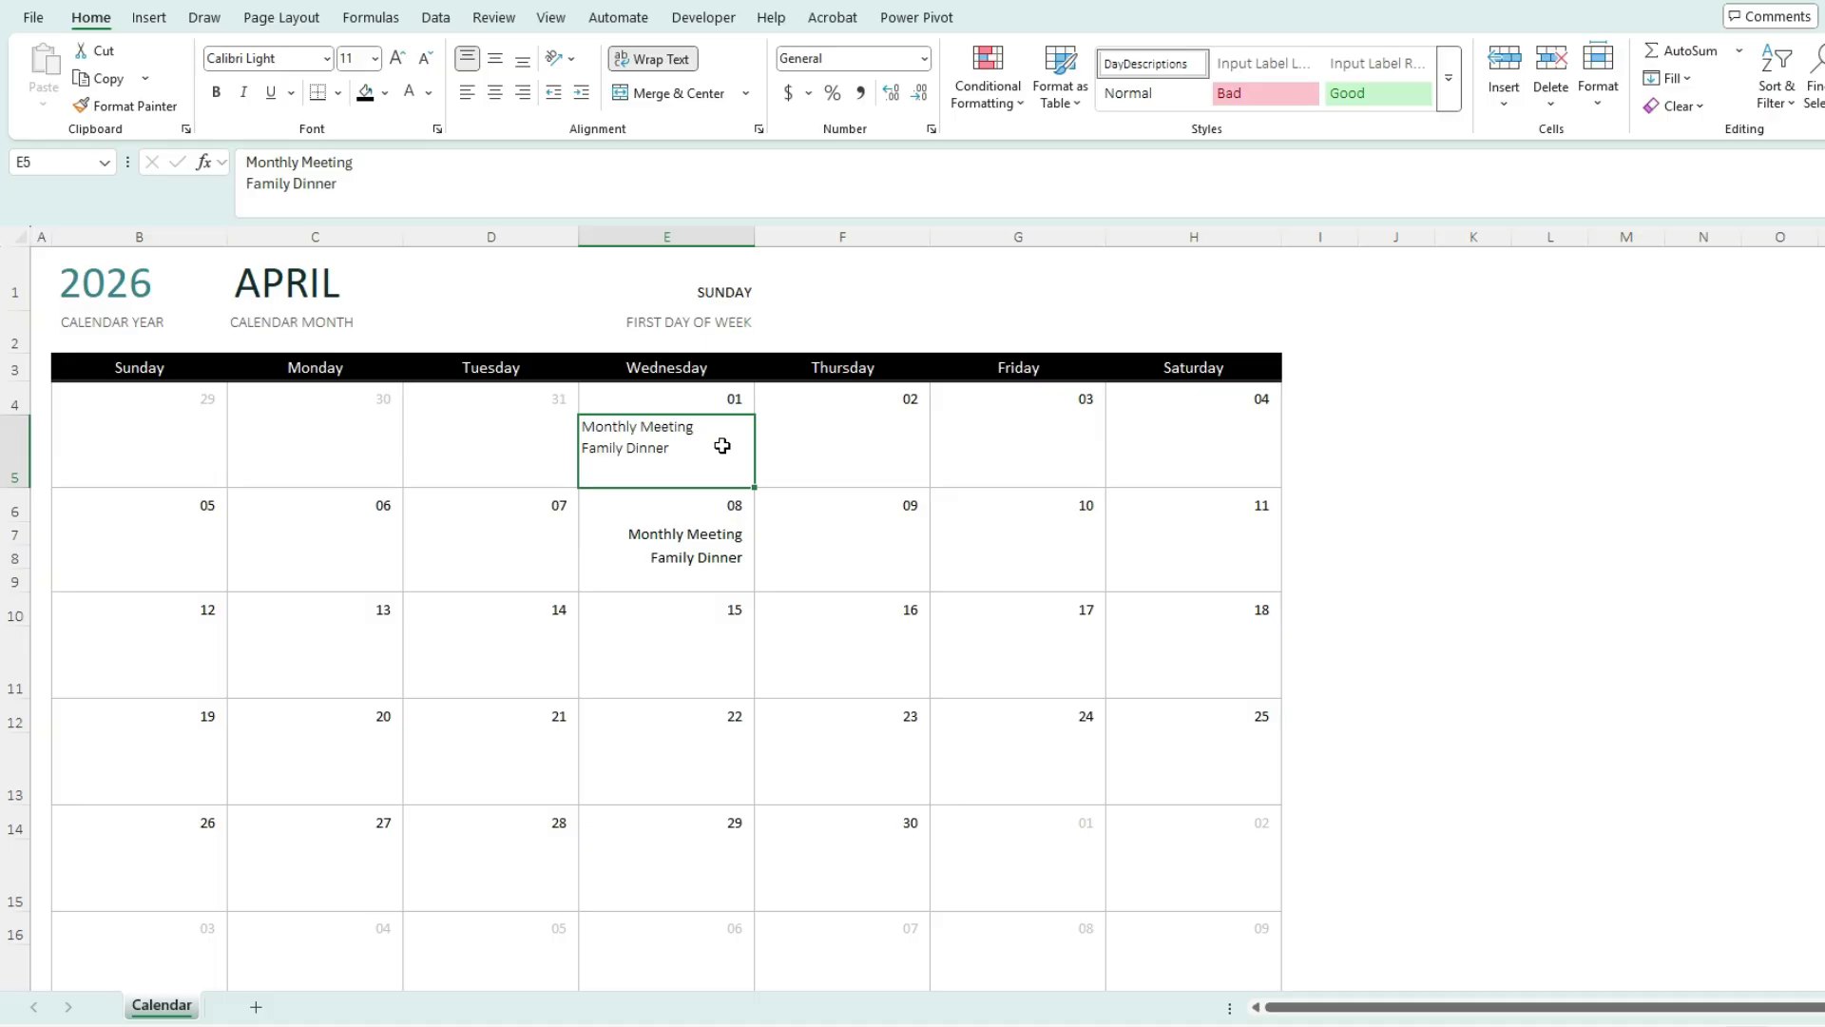
click(739, 532)
click(726, 556)
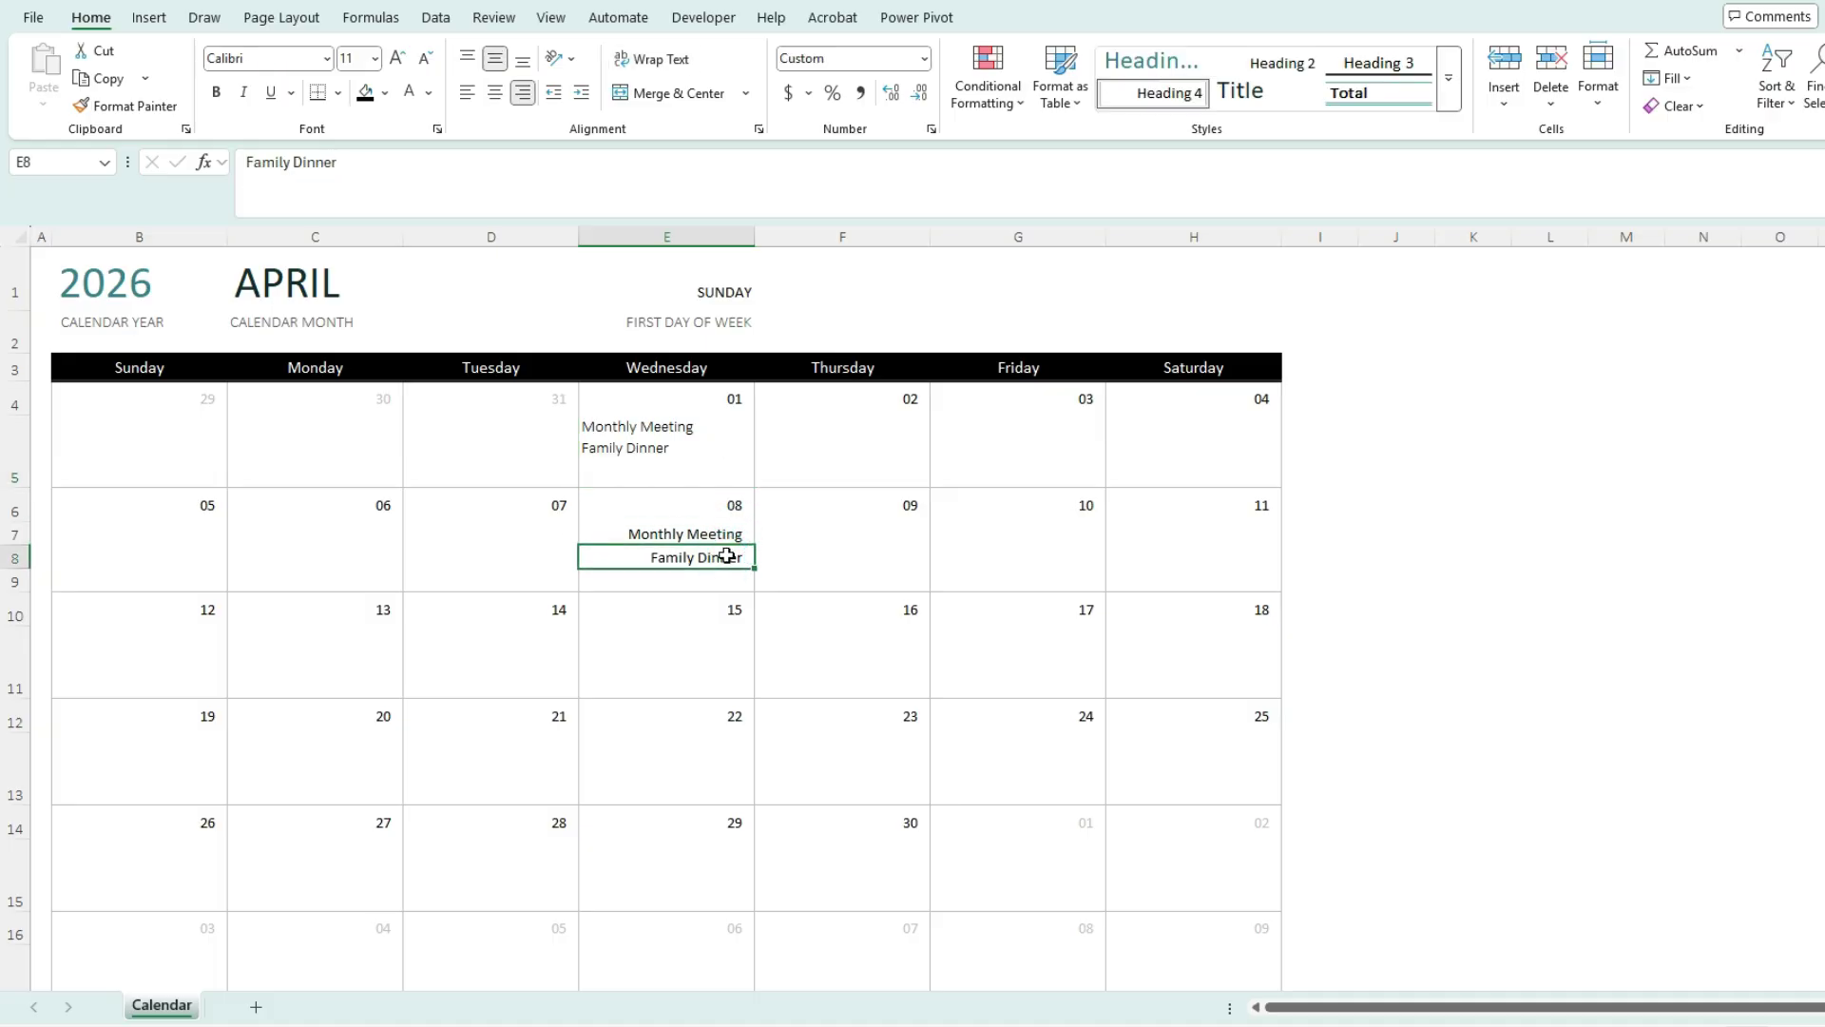
click(138, 401)
Select the calendar grid and start a Text that Contains rule for 'Meeting'
scroll(1046, 590, down, 2)
shift+click(1267, 752)
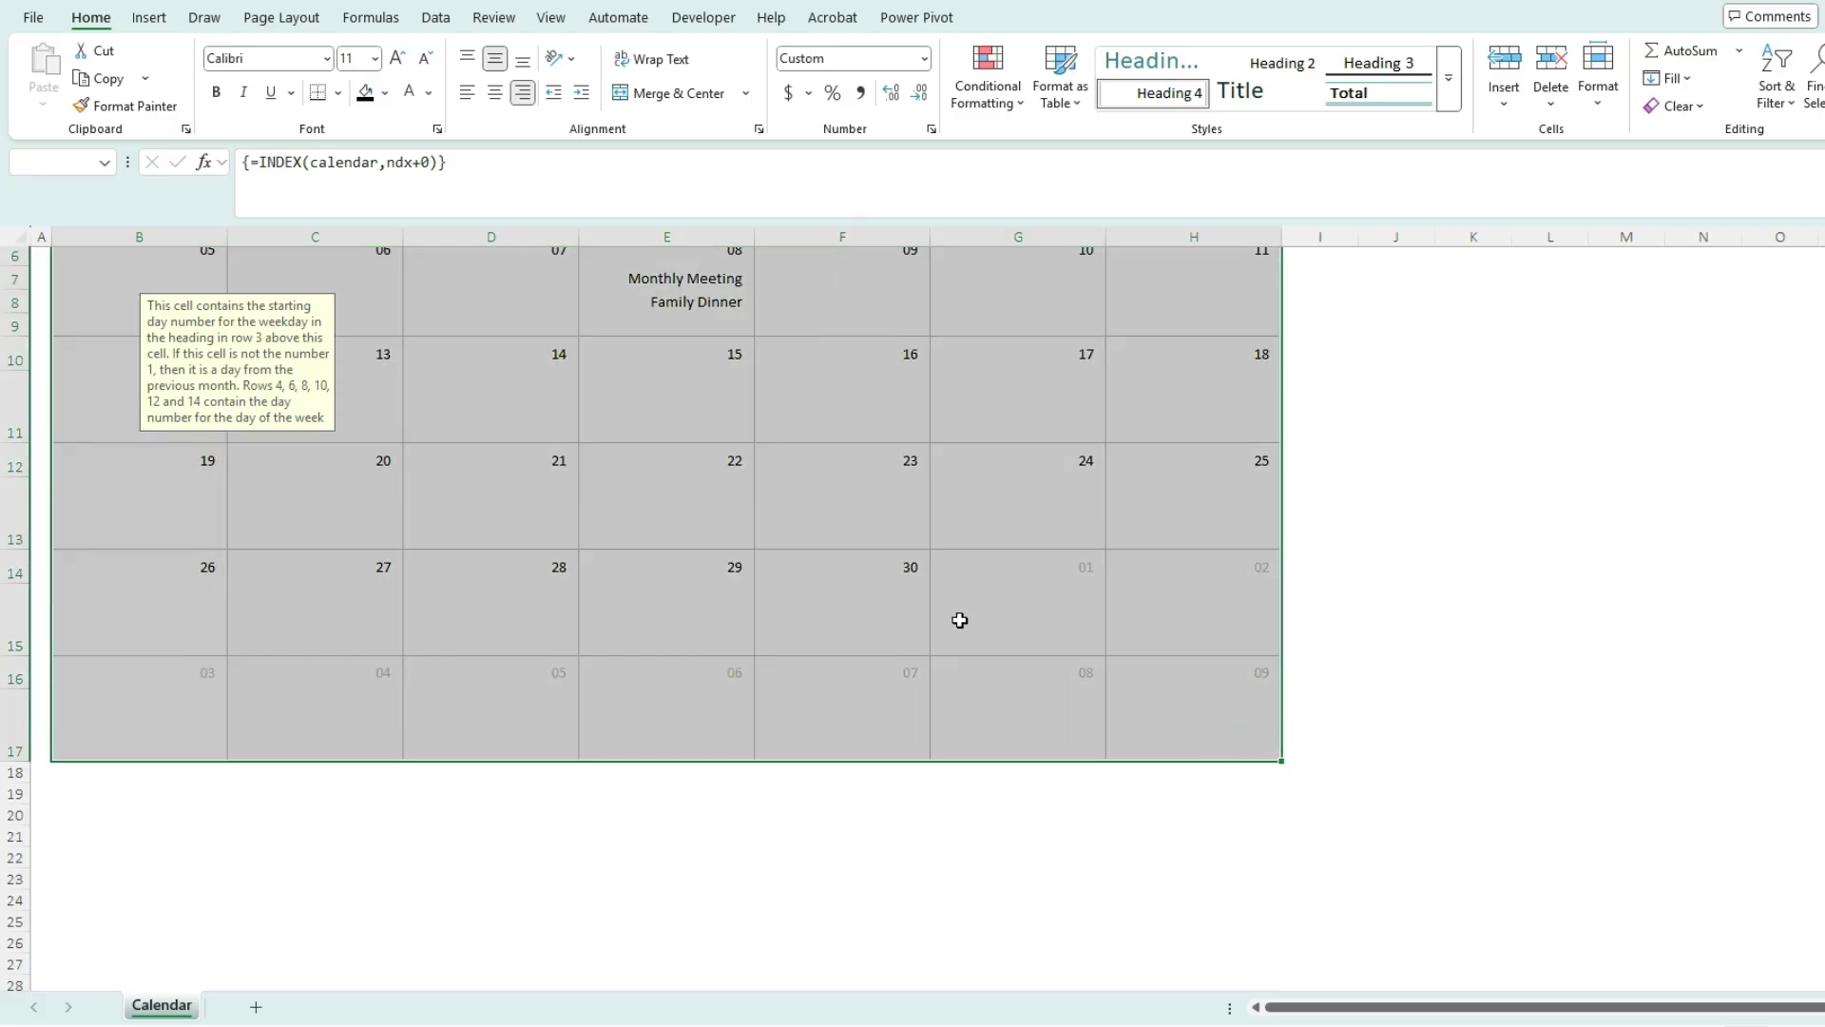
scroll(962, 619, up, 2)
click(1008, 100)
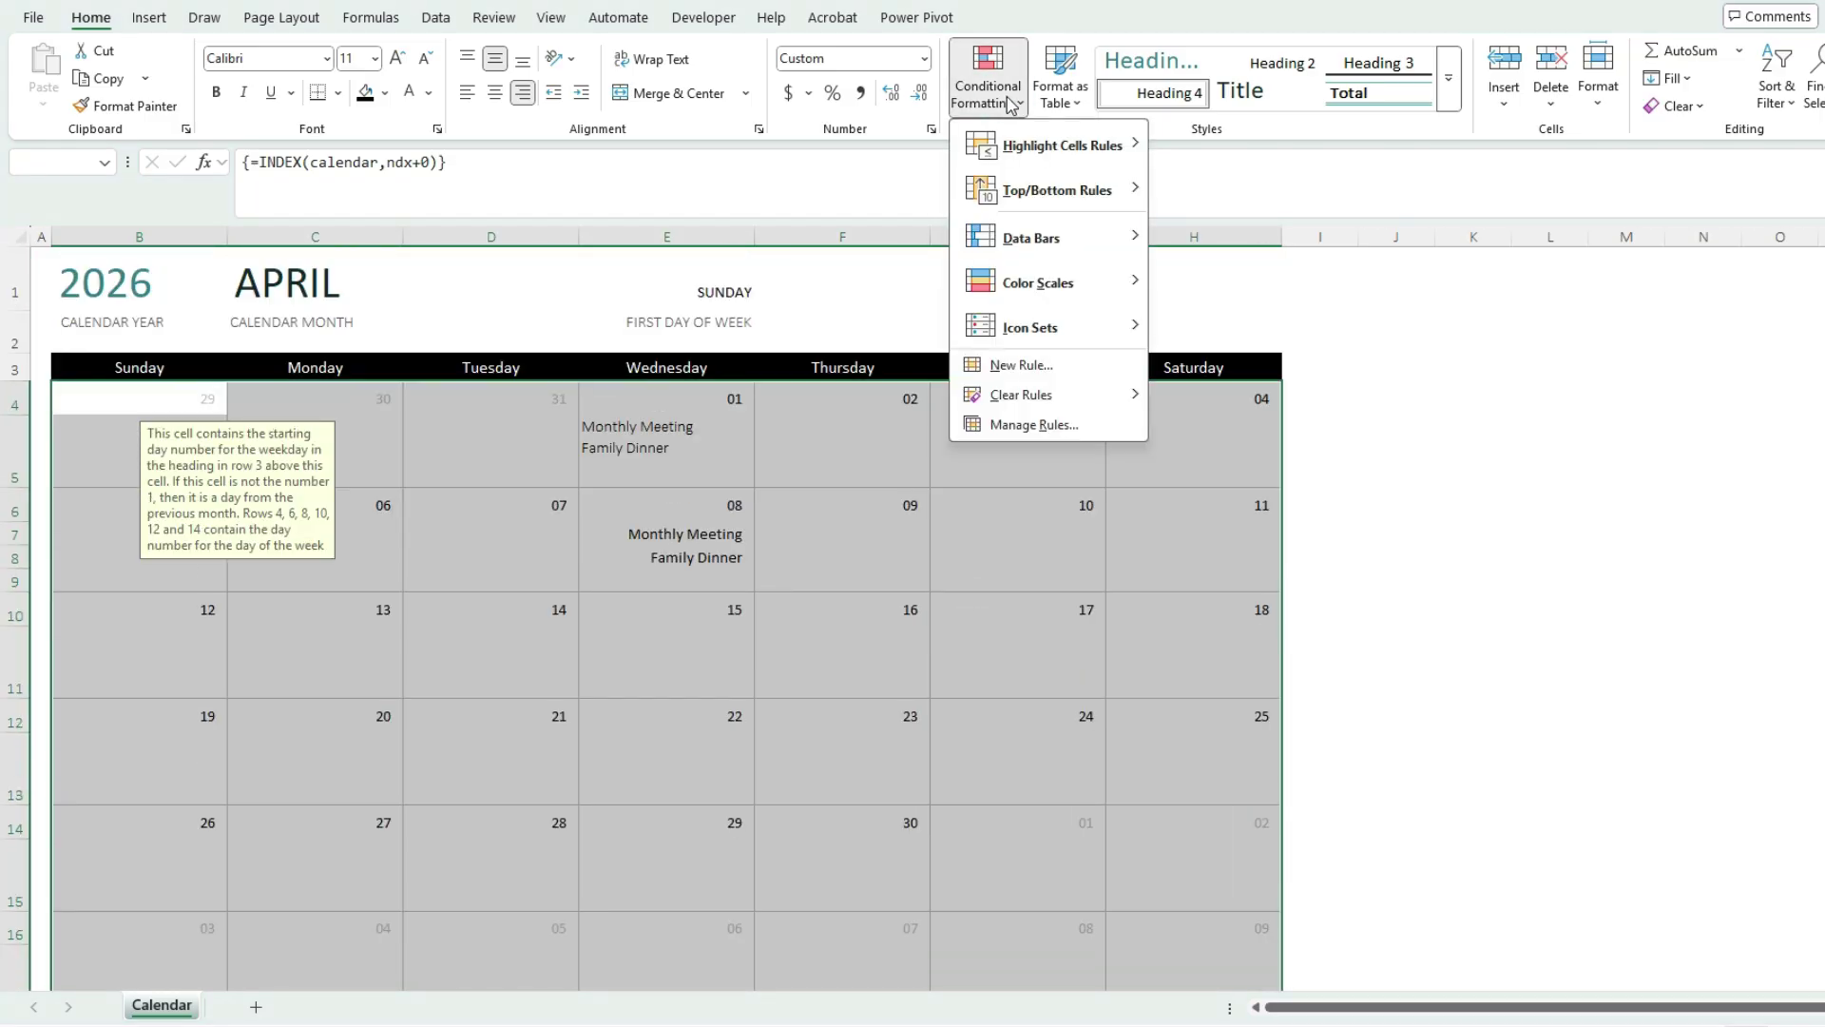
mouse_move(1100, 154)
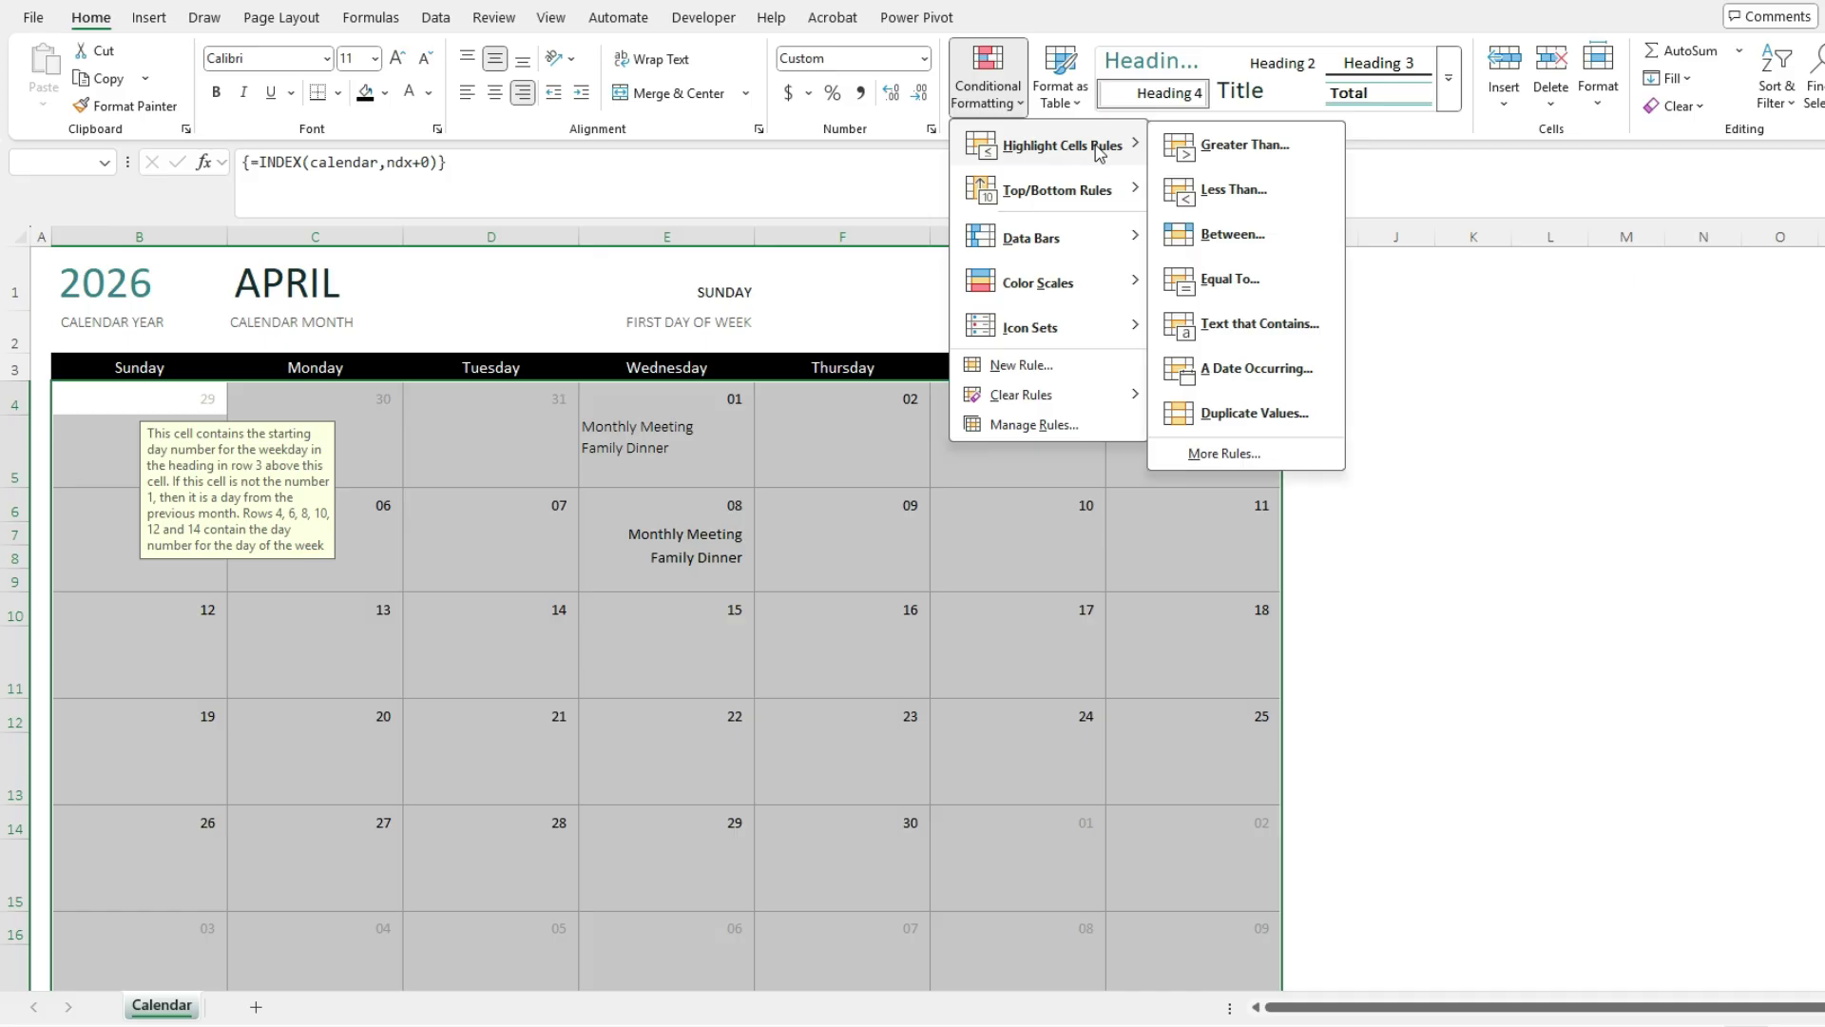
click(1274, 333)
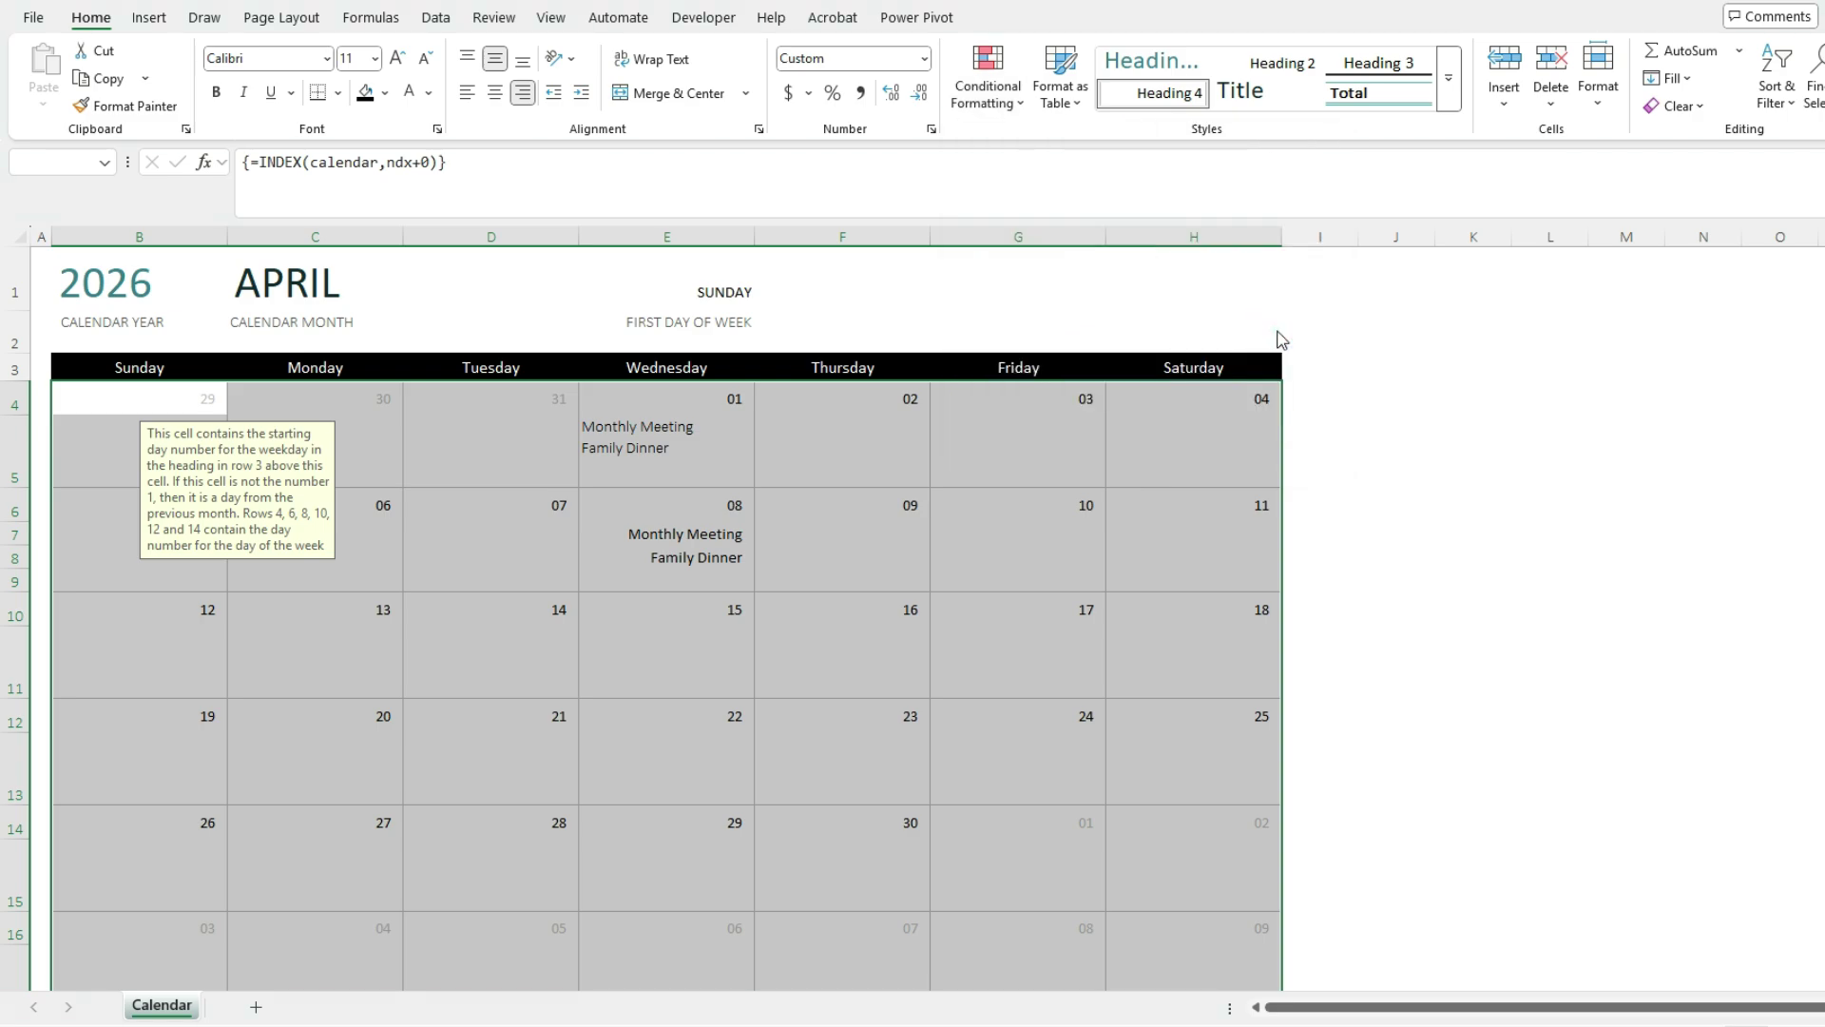
text(Meeting)
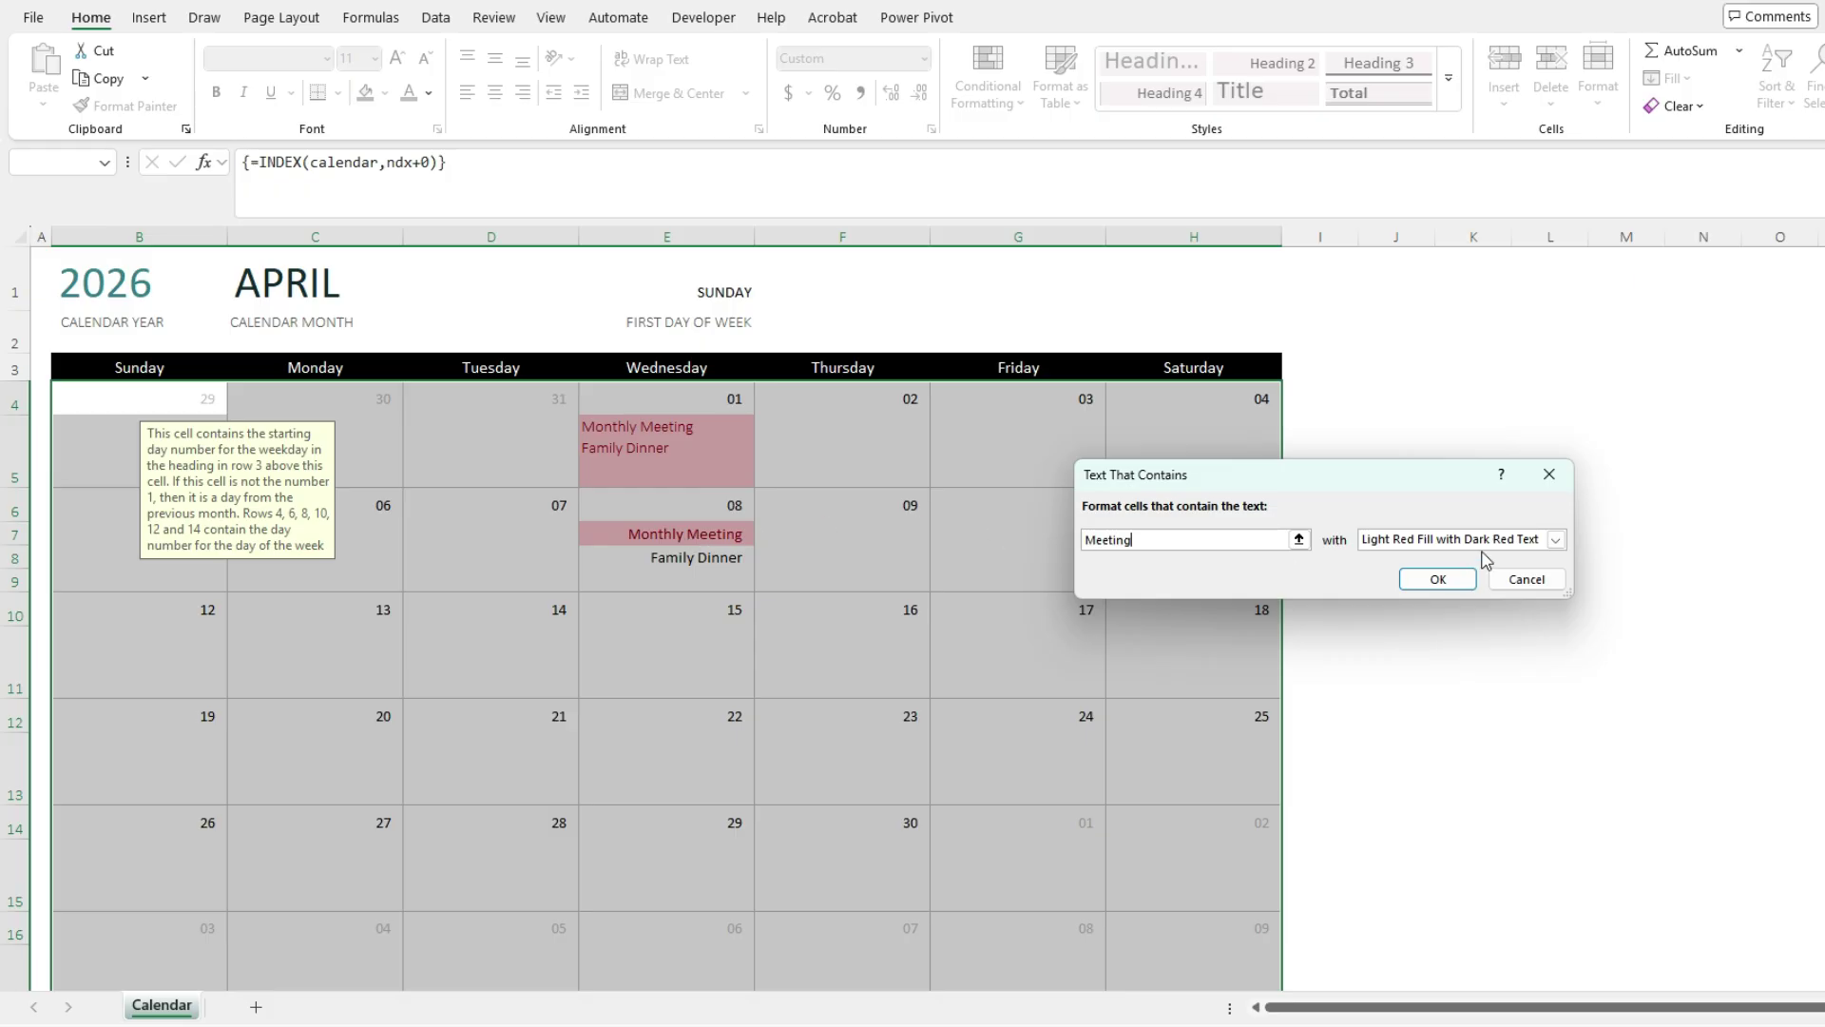
Give the Meeting rule a custom teal fill with white font and apply it
click(1555, 540)
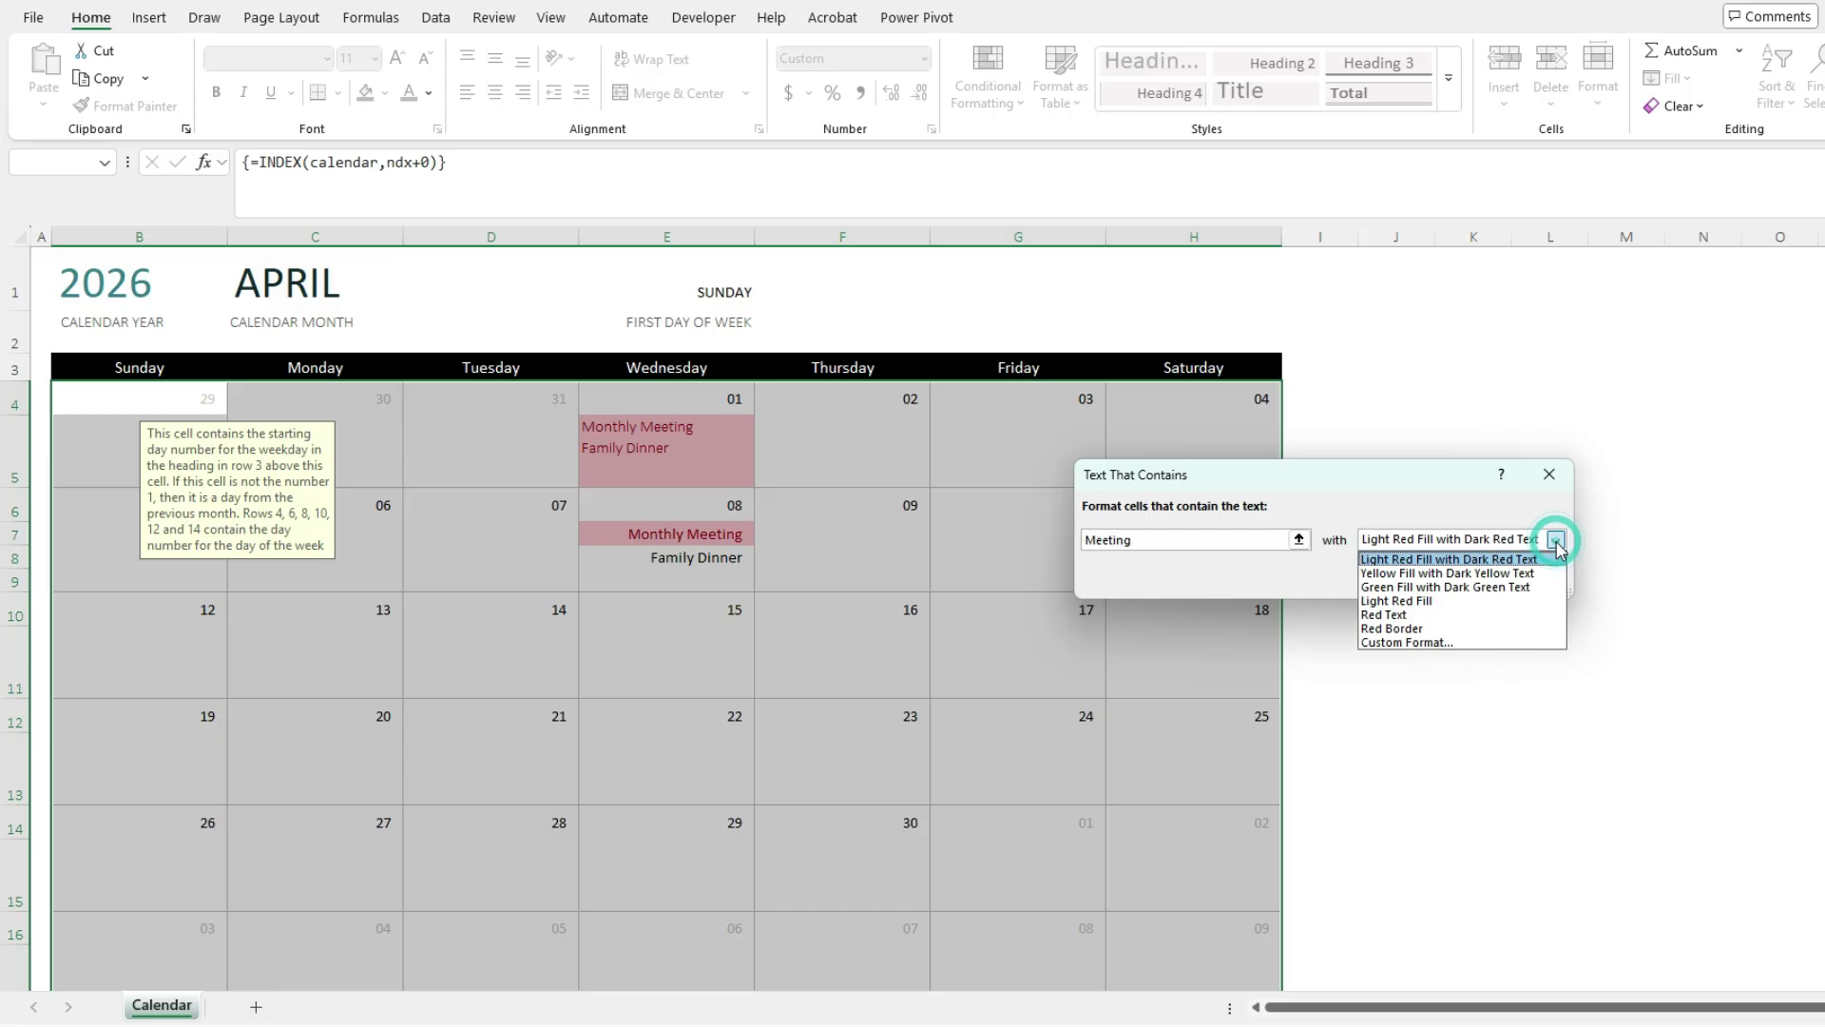
click(1426, 643)
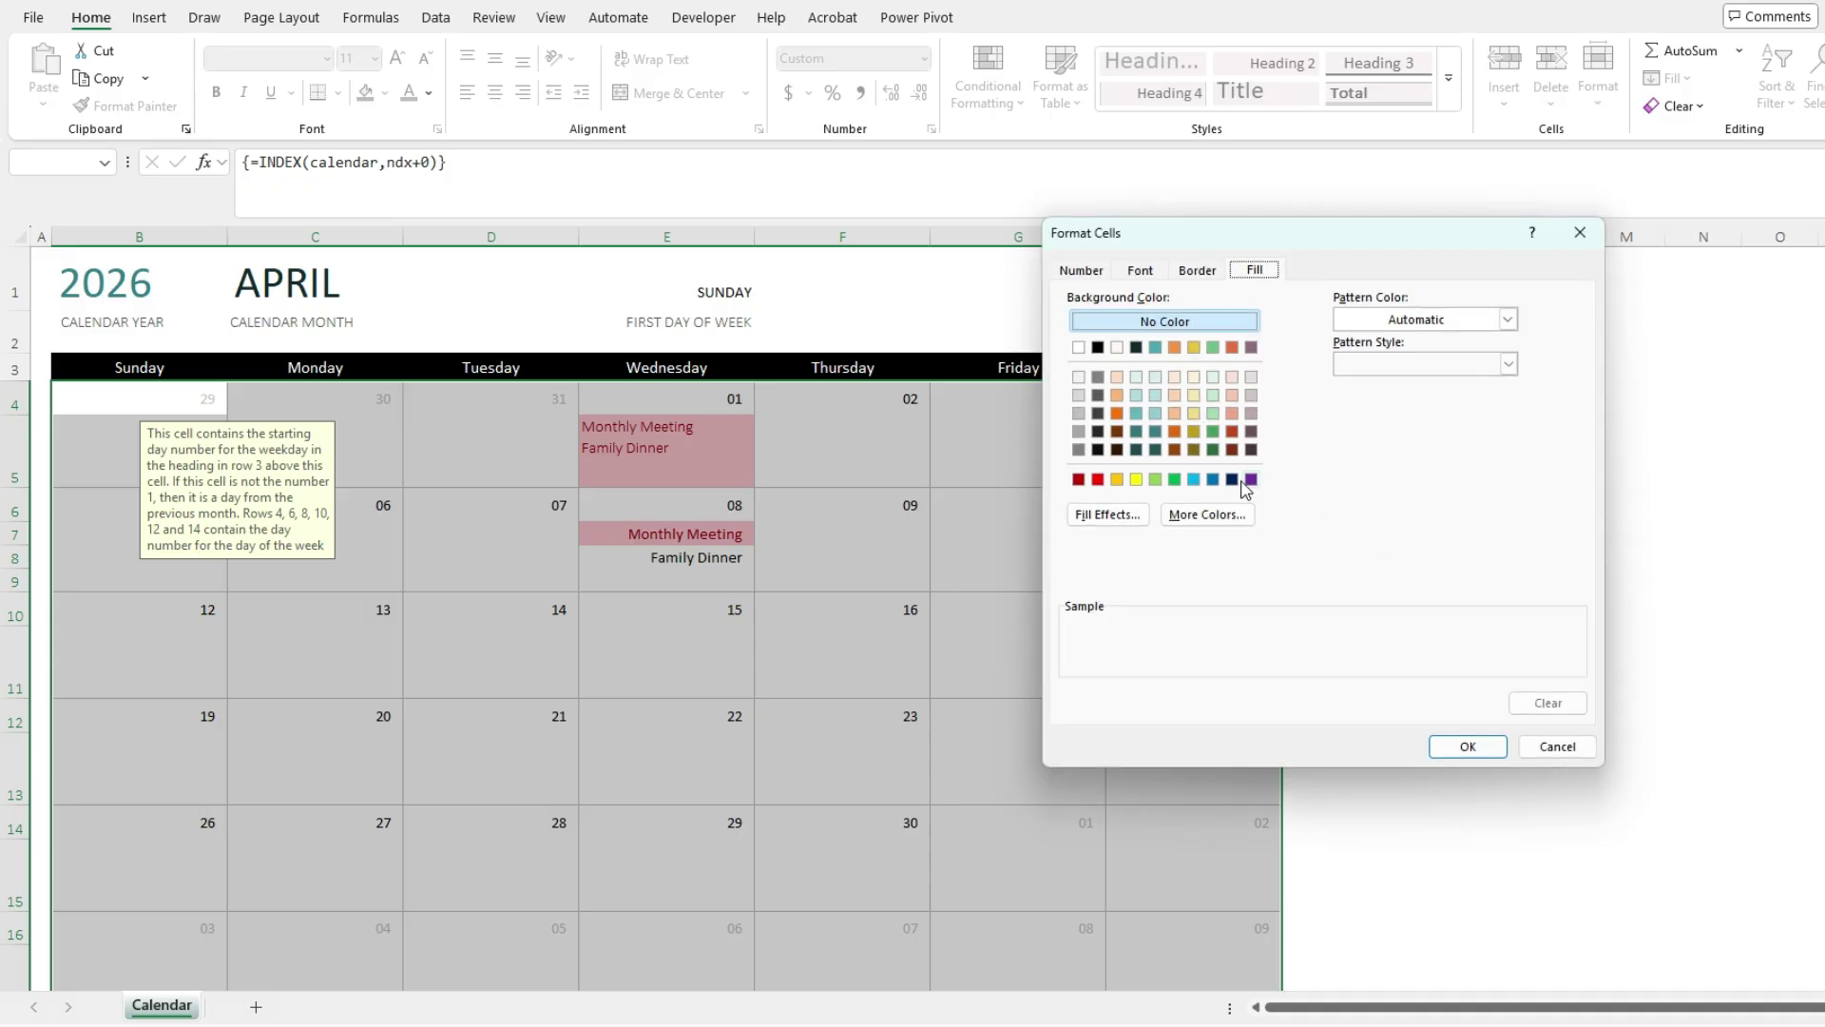
click(1157, 433)
click(1140, 271)
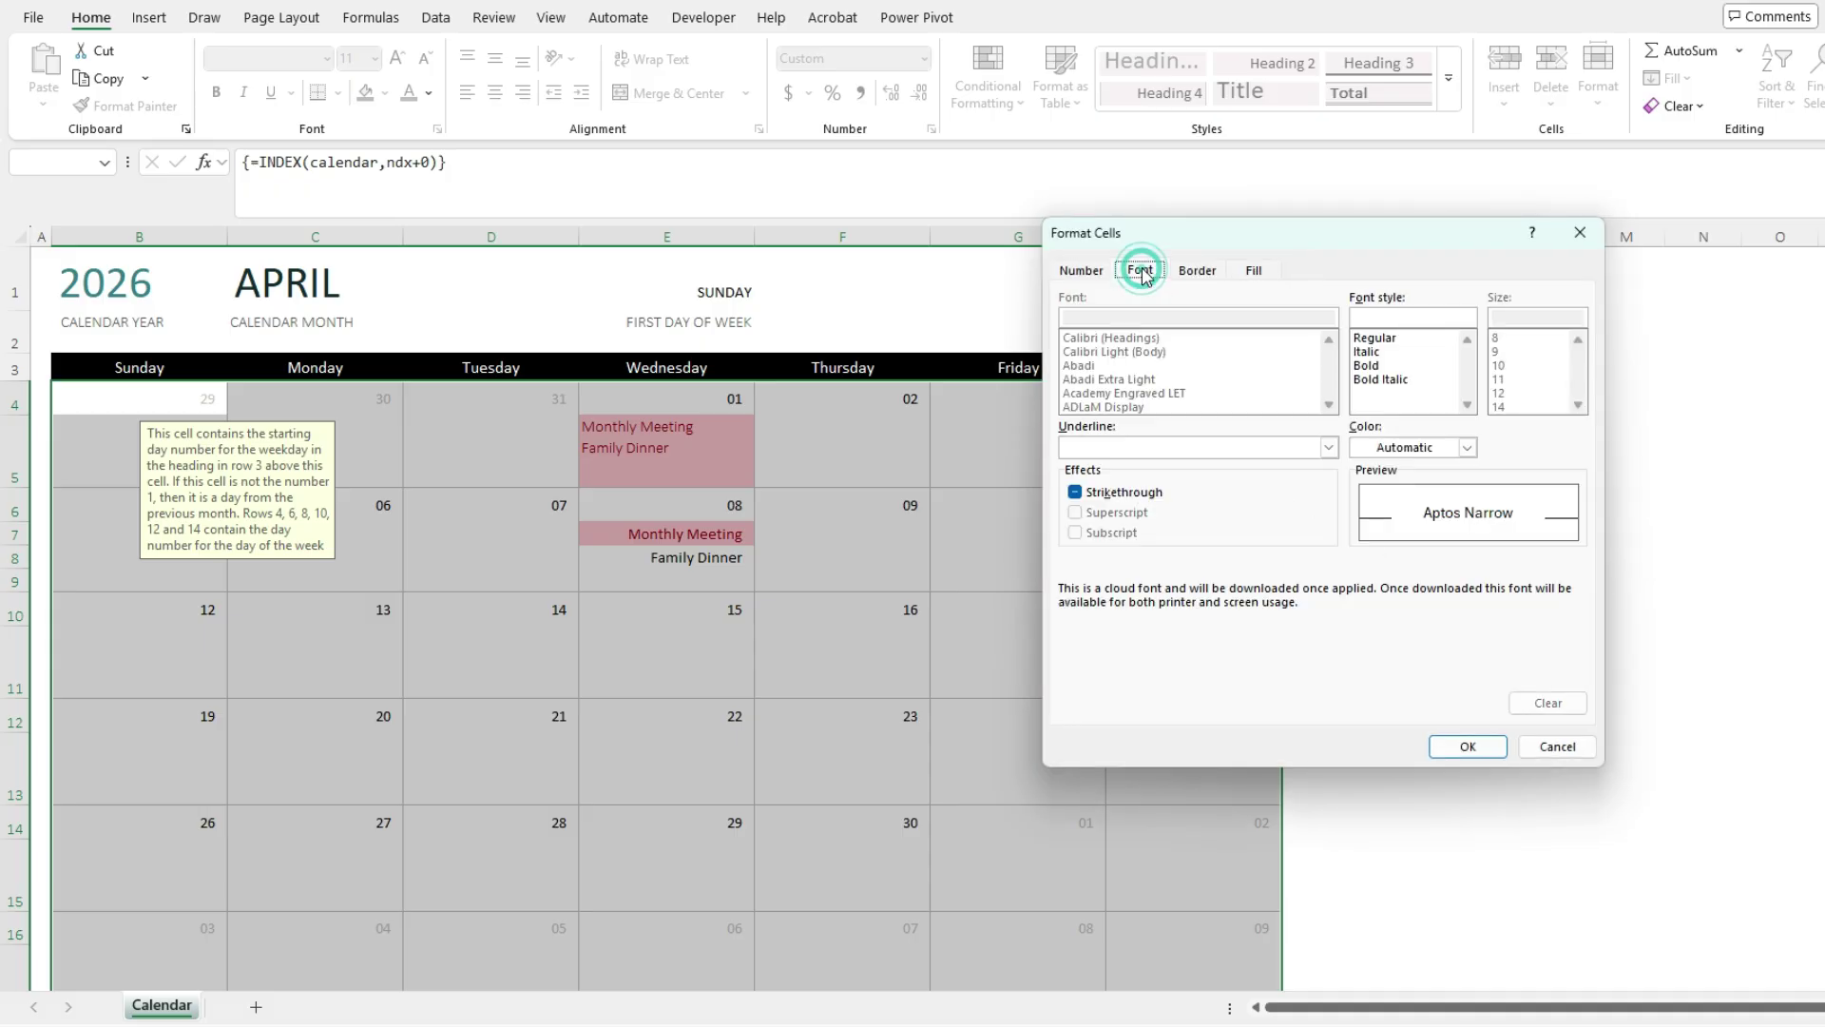
click(1467, 447)
click(1365, 538)
click(1468, 747)
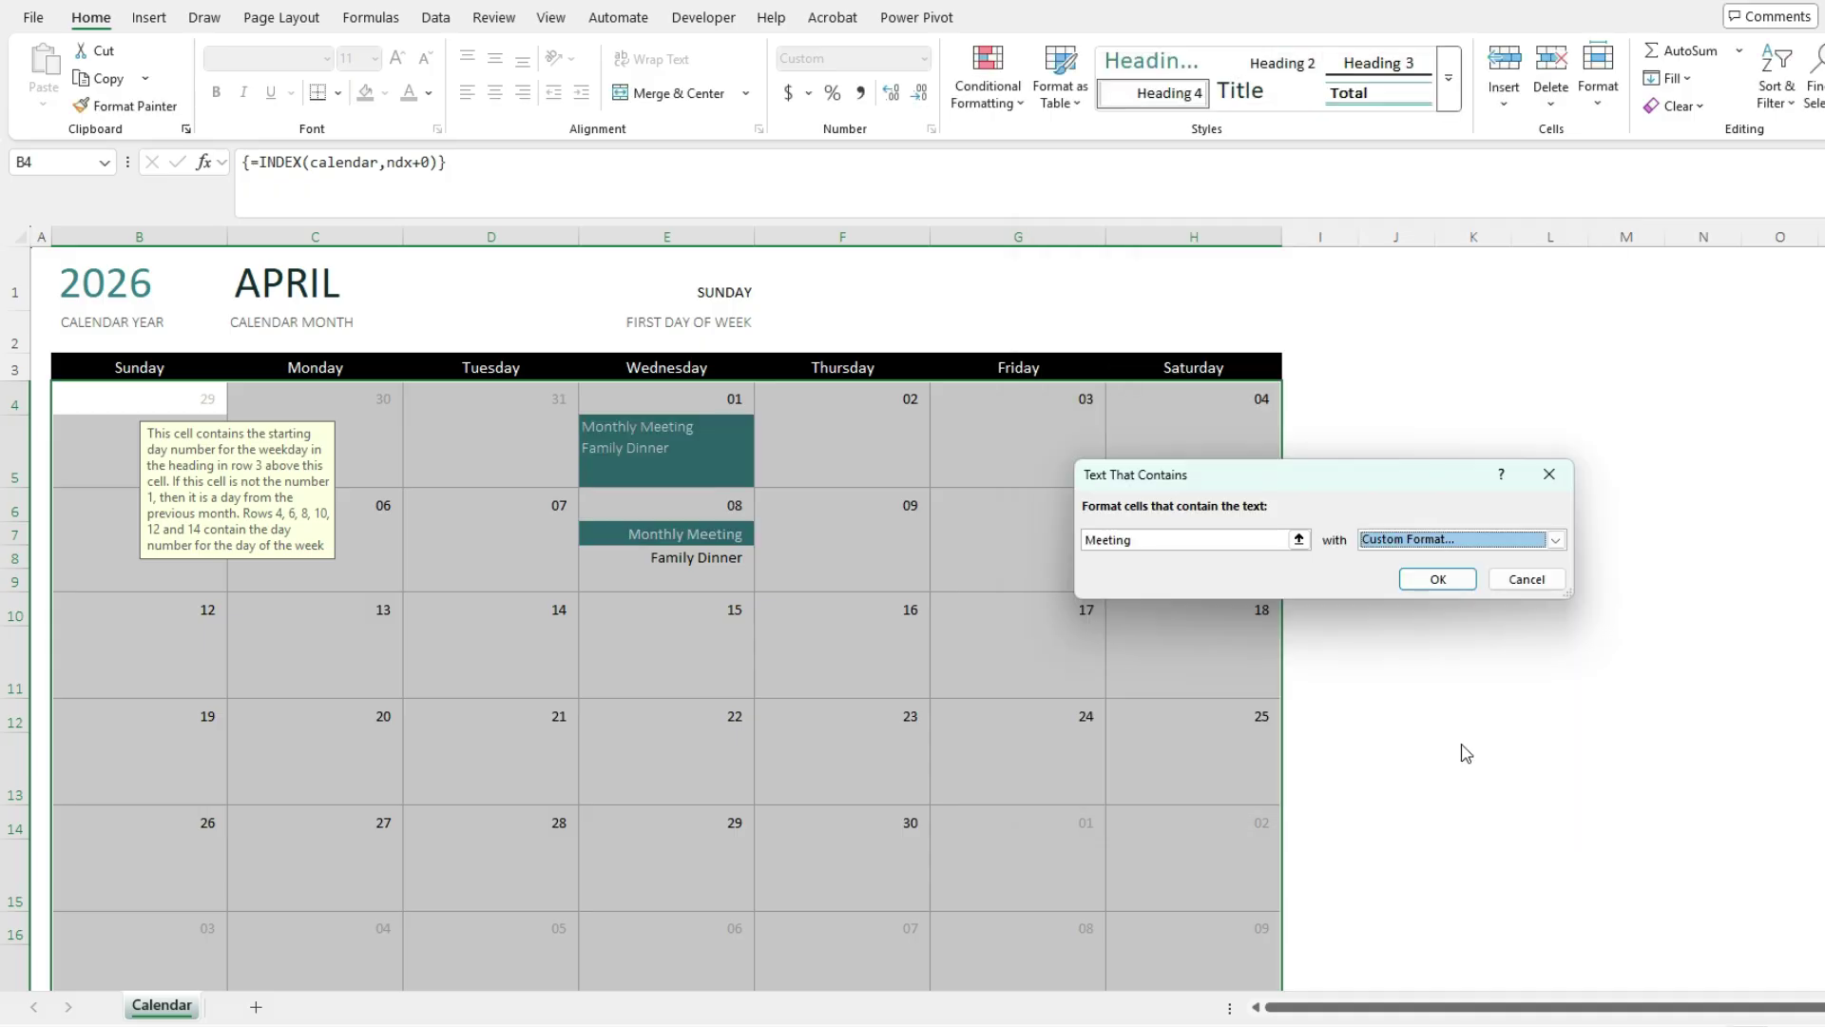
click(1438, 579)
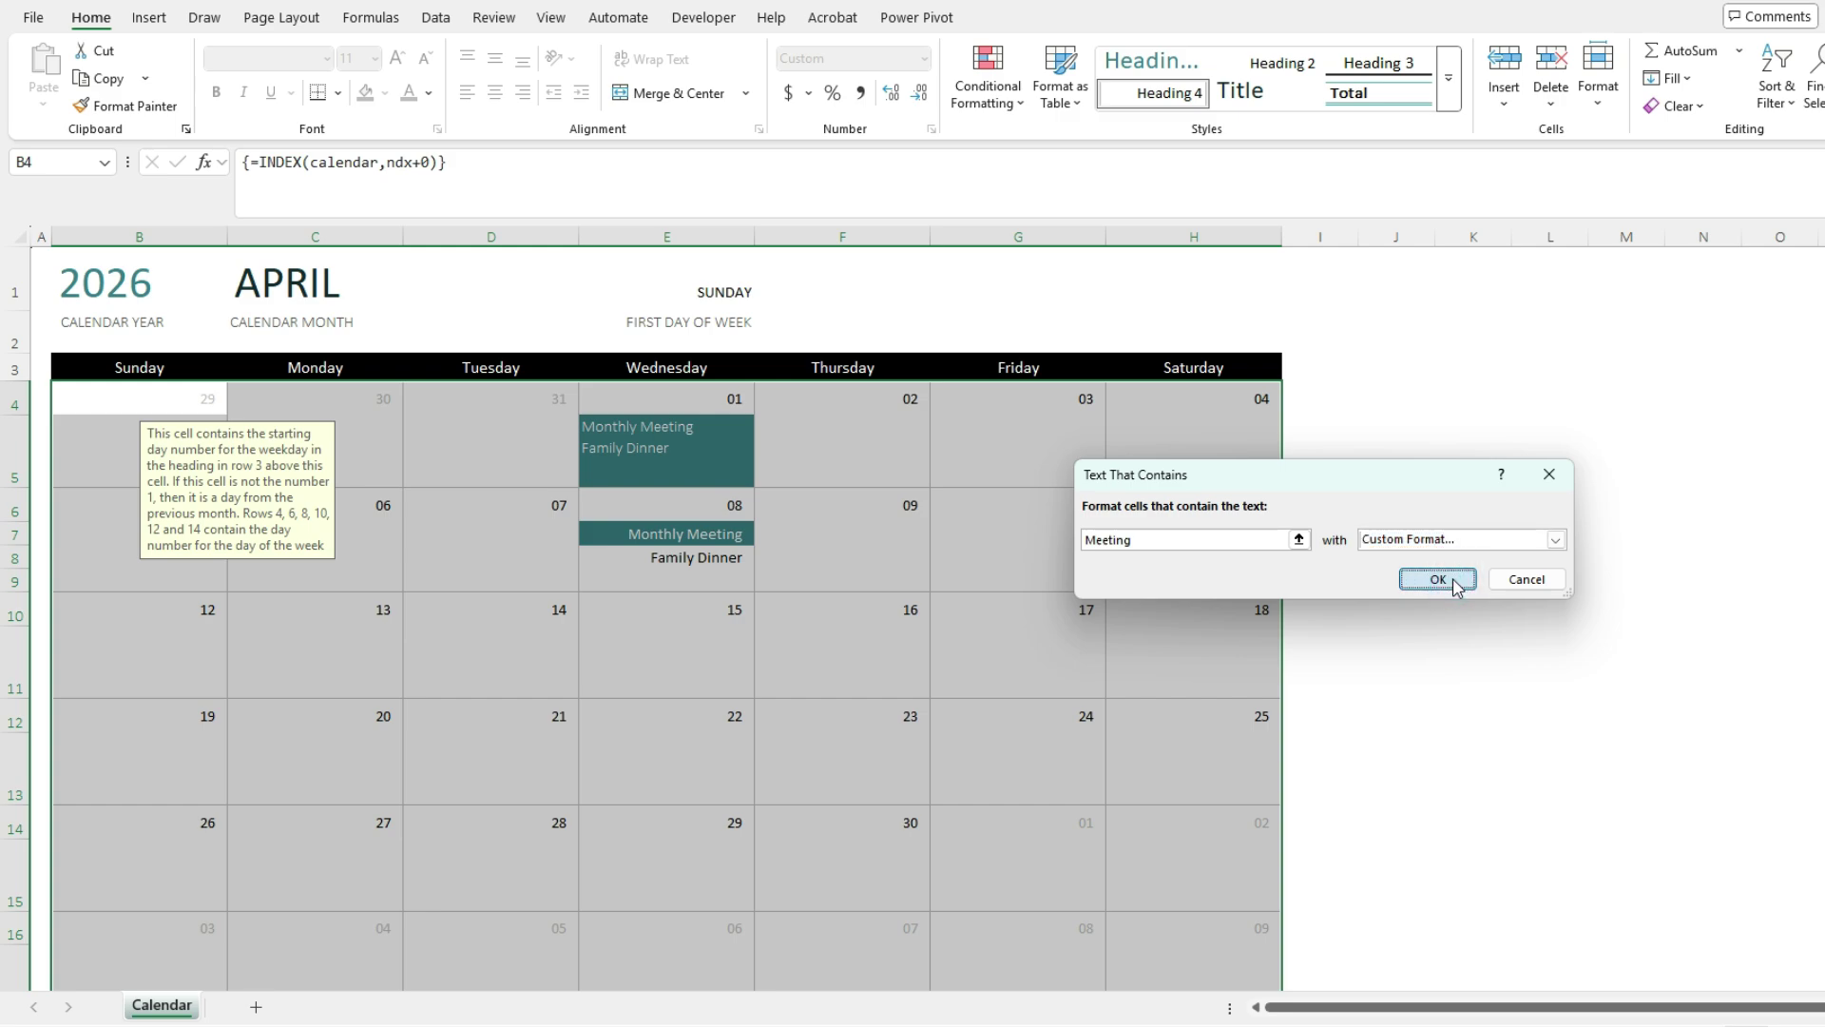
click(845, 505)
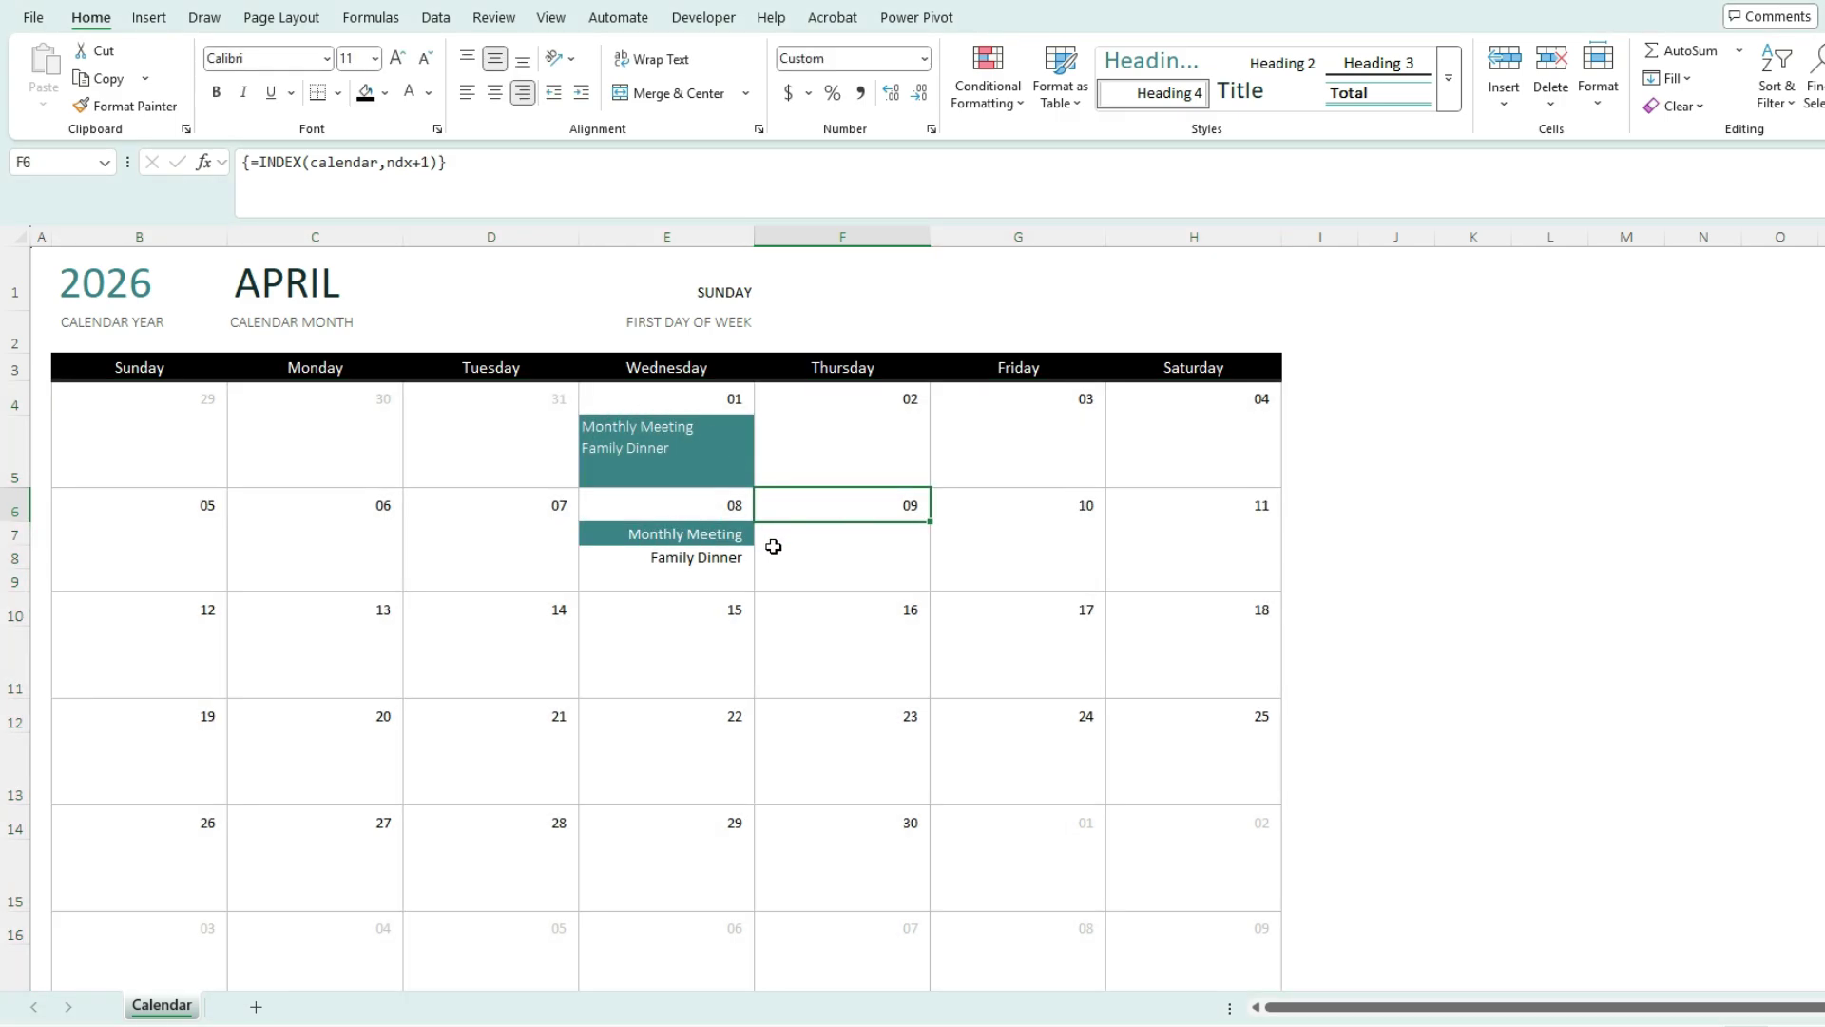
Enter 'Meeting' as the April 10 event in cell G7
click(1023, 535)
text(Meeting)
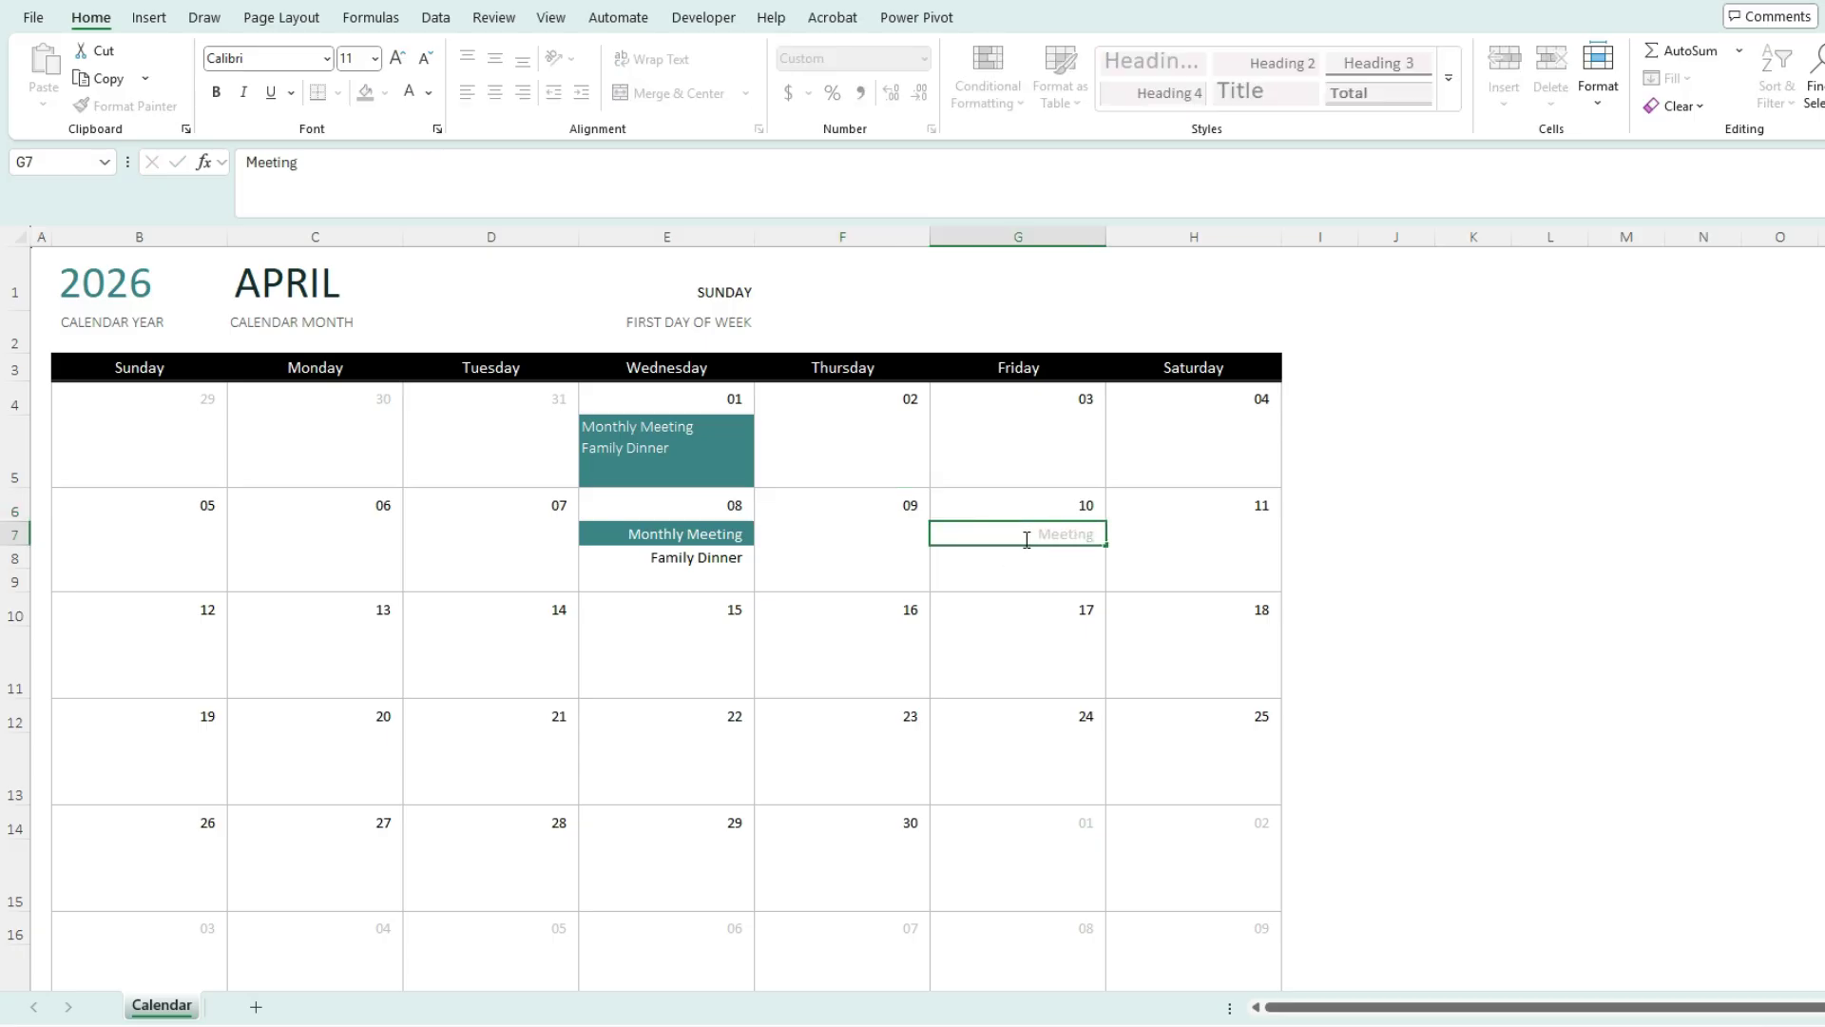
key(Return)
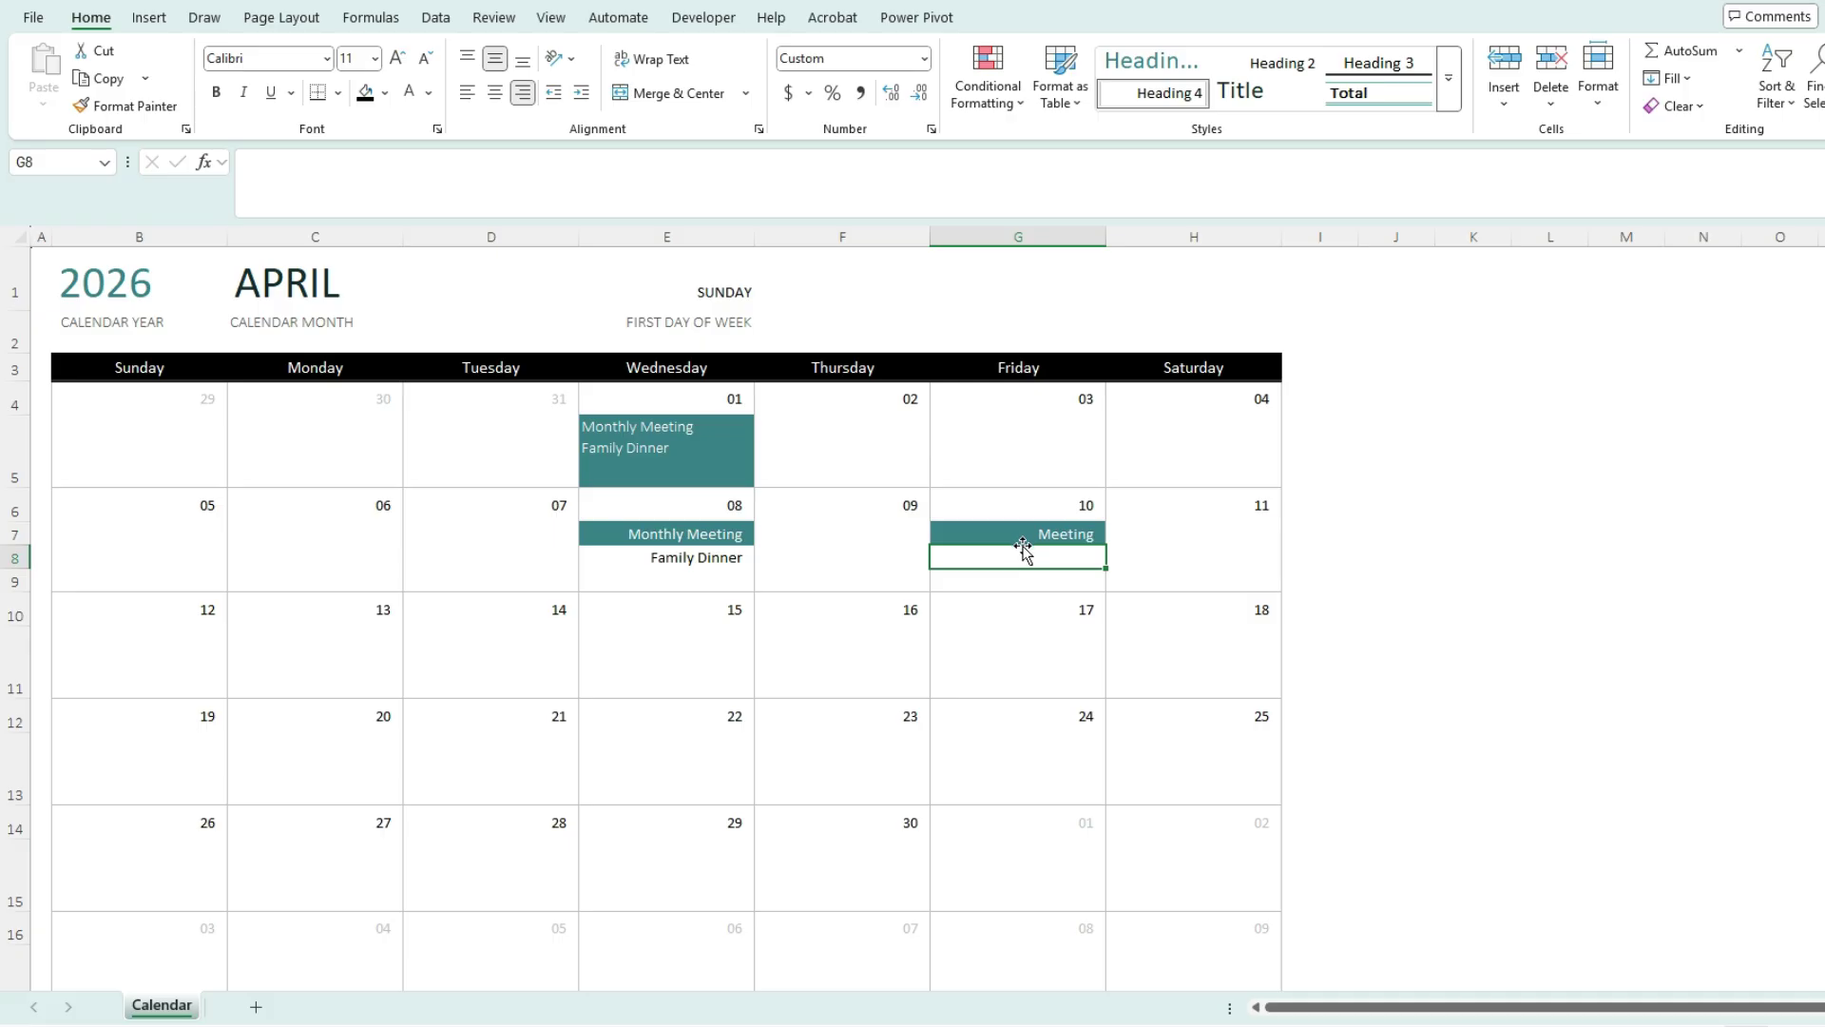
click(670, 448)
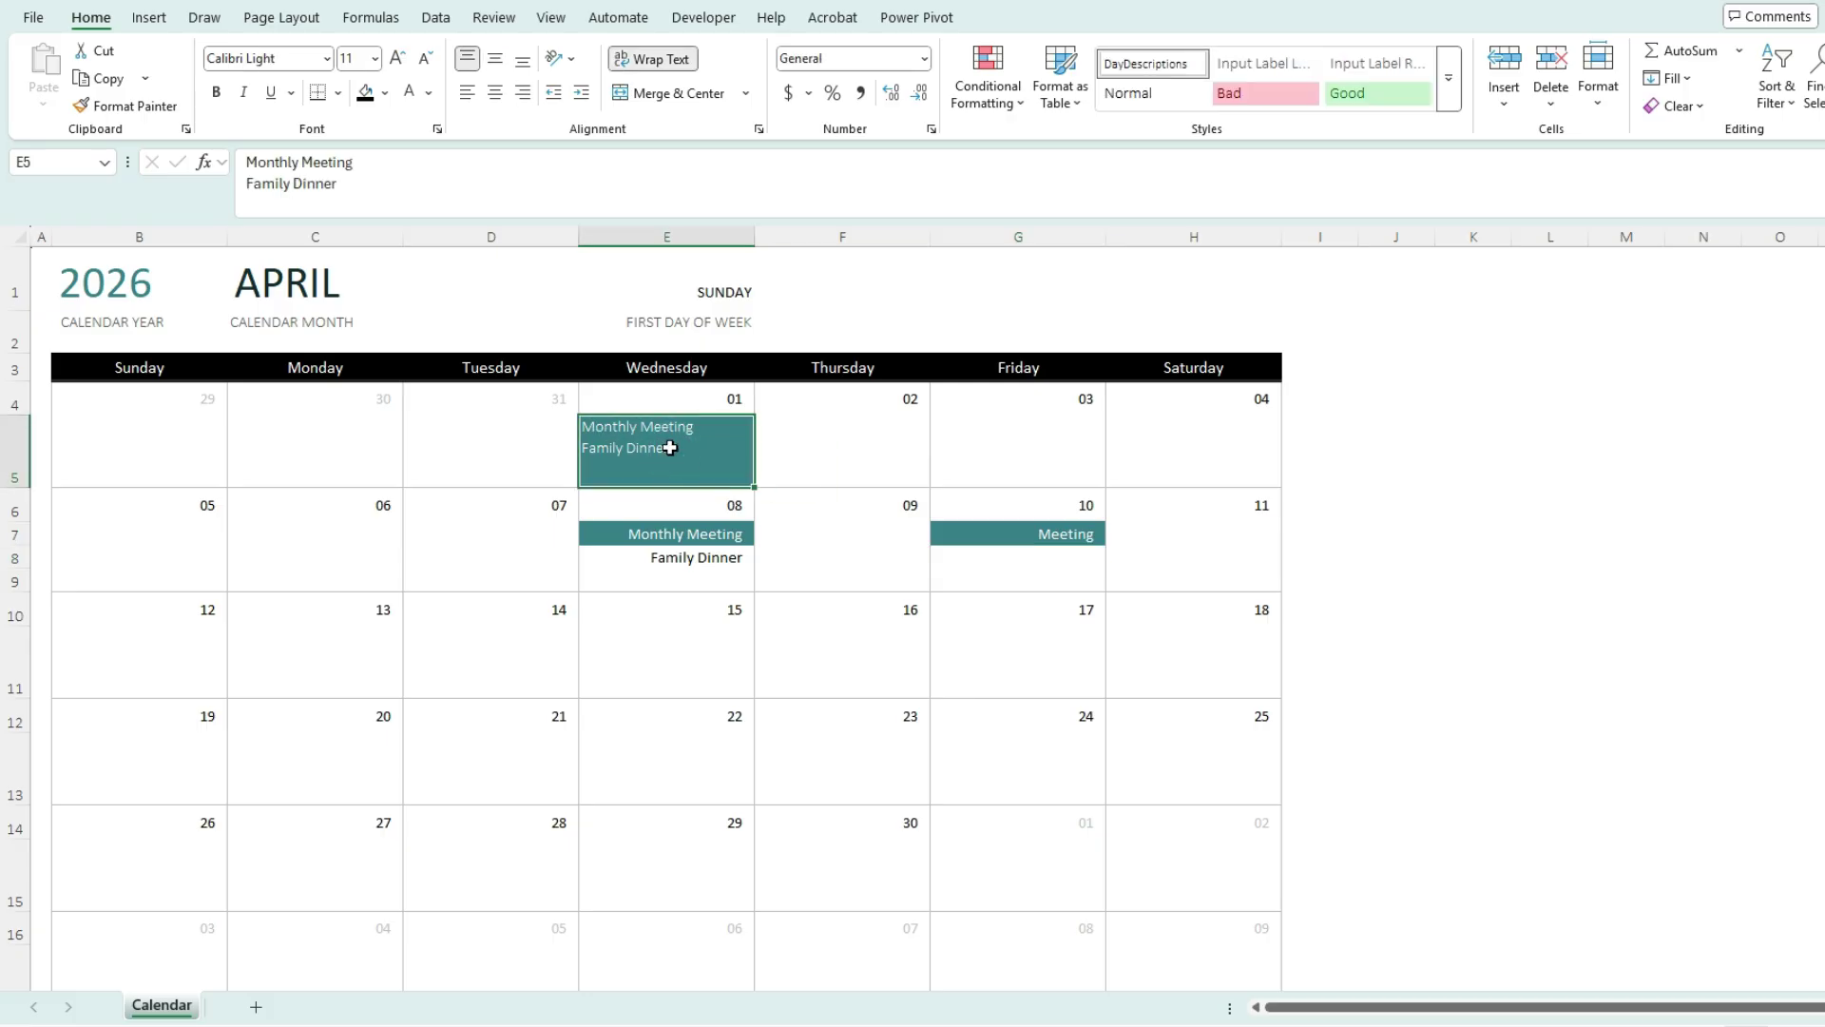
click(738, 564)
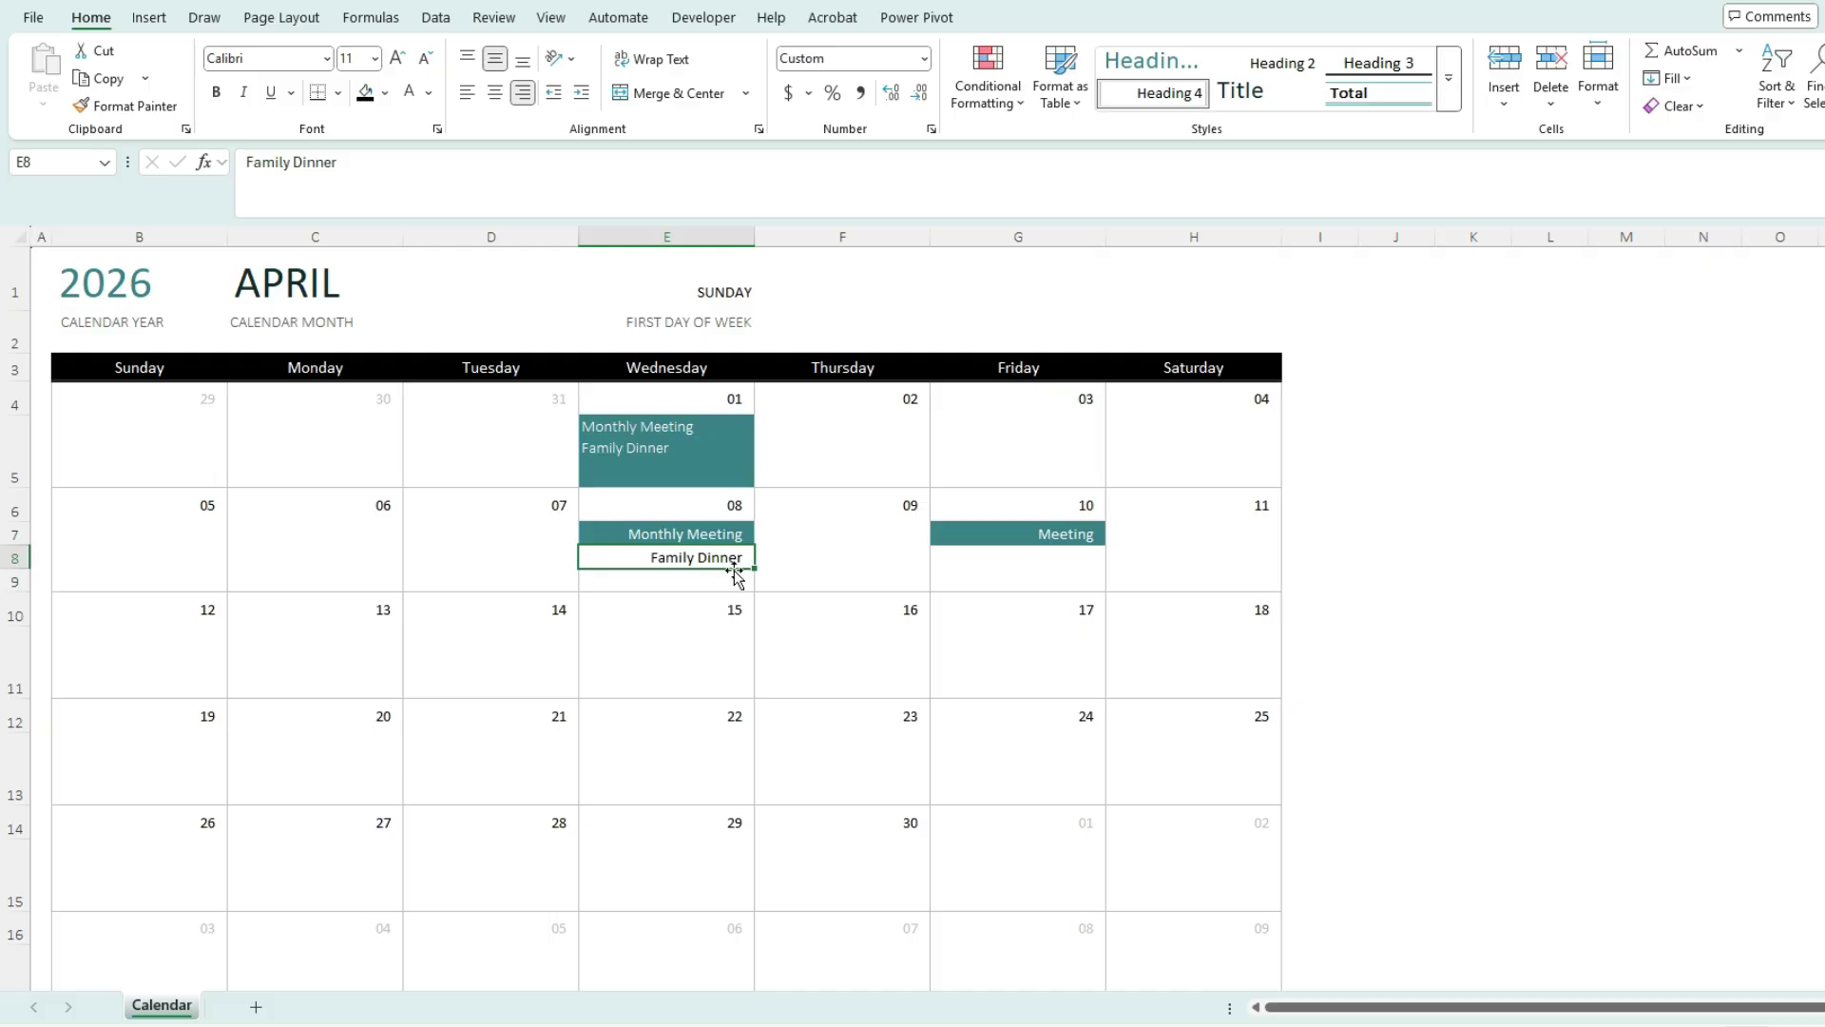
drag(737, 570, 484, 582)
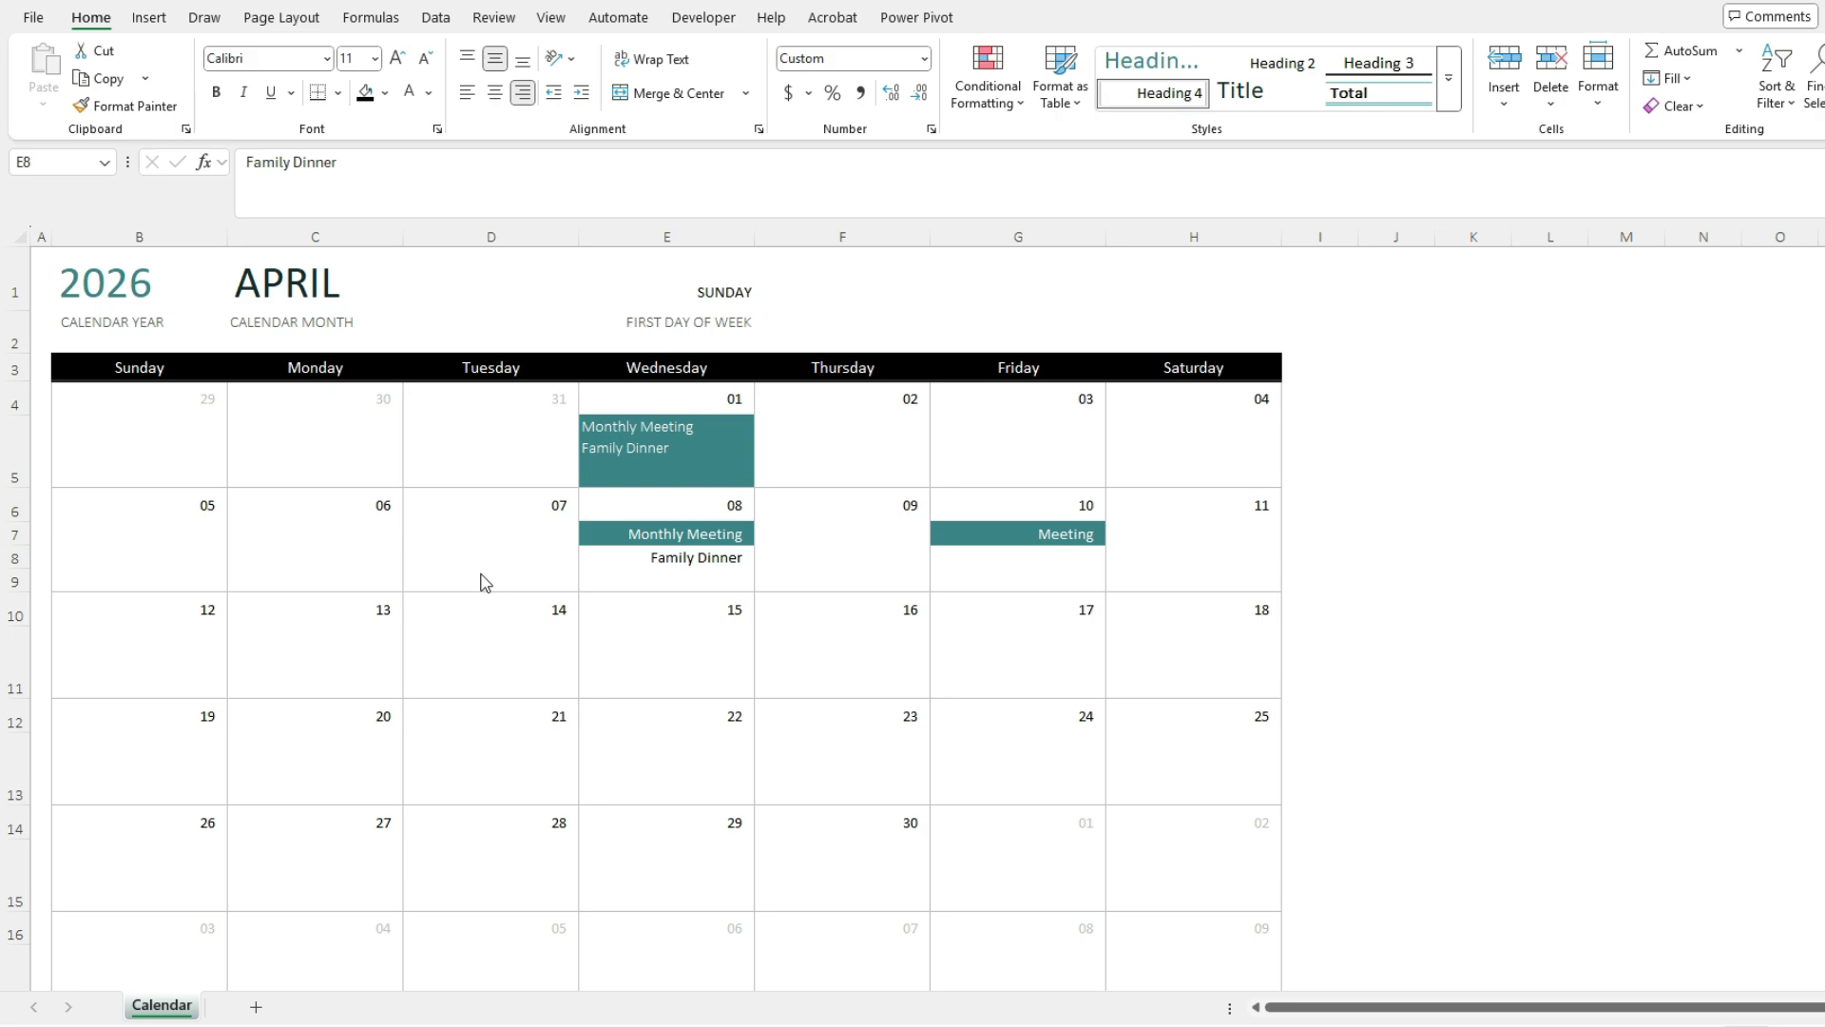